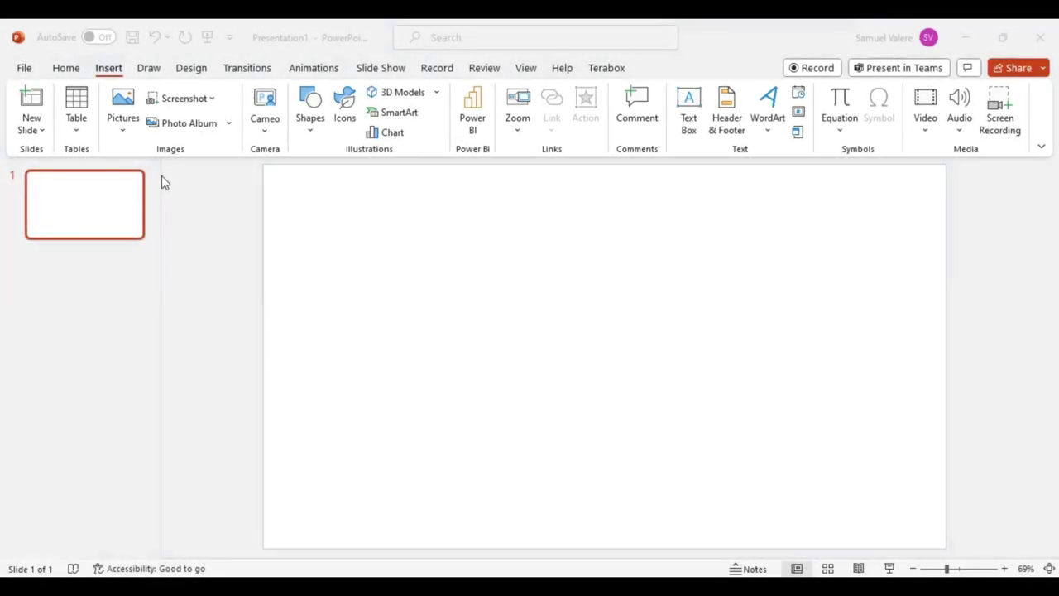
# Insert the Beautiful Girl picture, enlarge it to 6.99 × 5.43 inches, and centre it
pyautogui.click(368, 157)
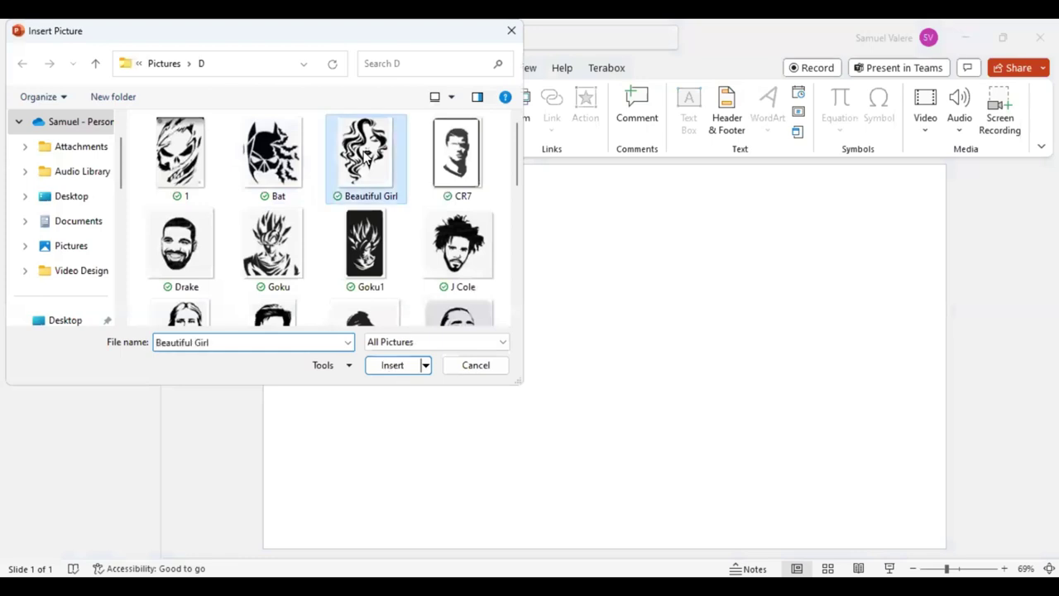
pyautogui.doubleClick(375, 162)
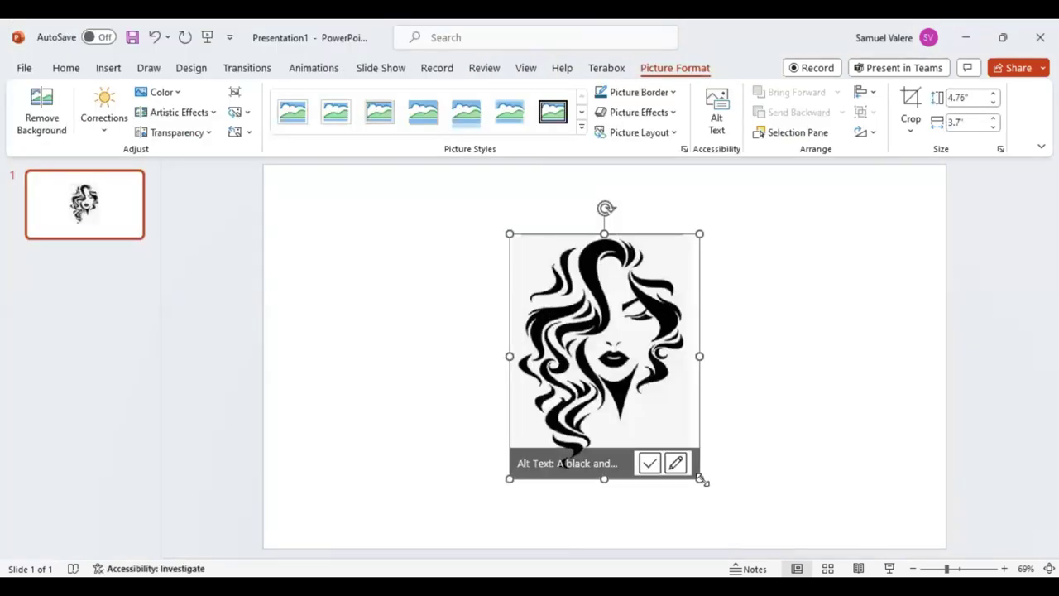
pyautogui.moveTo(700, 465)
pyautogui.mouseDown()
pyautogui.moveTo(773, 519)
pyautogui.moveTo(777, 542)
pyautogui.mouseUp()
pyautogui.moveTo(693, 444); pyautogui.dragTo(651, 385)
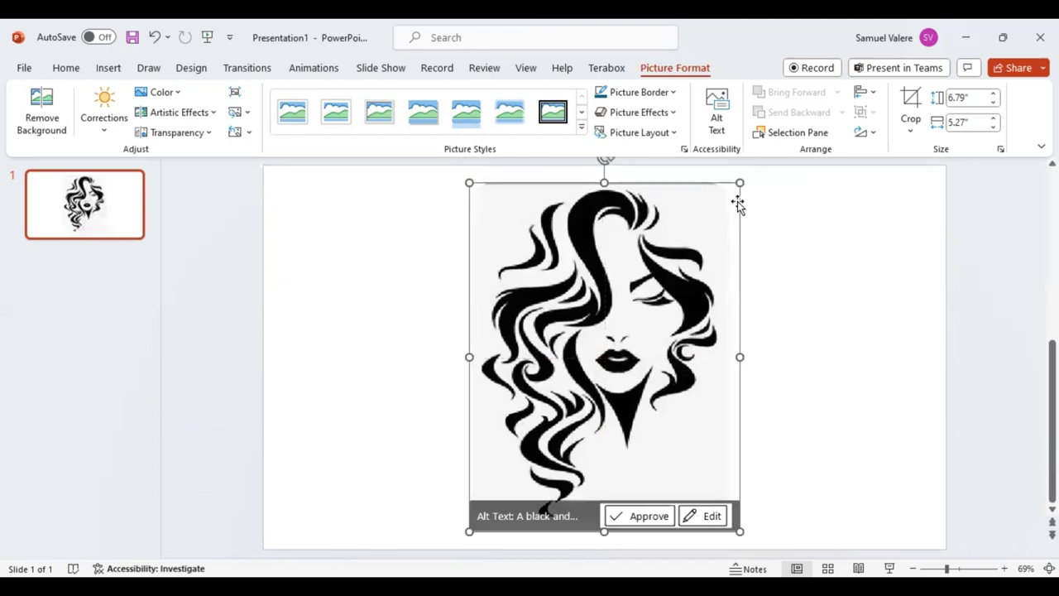
pyautogui.moveTo(740, 182); pyautogui.dragTo(738, 172)
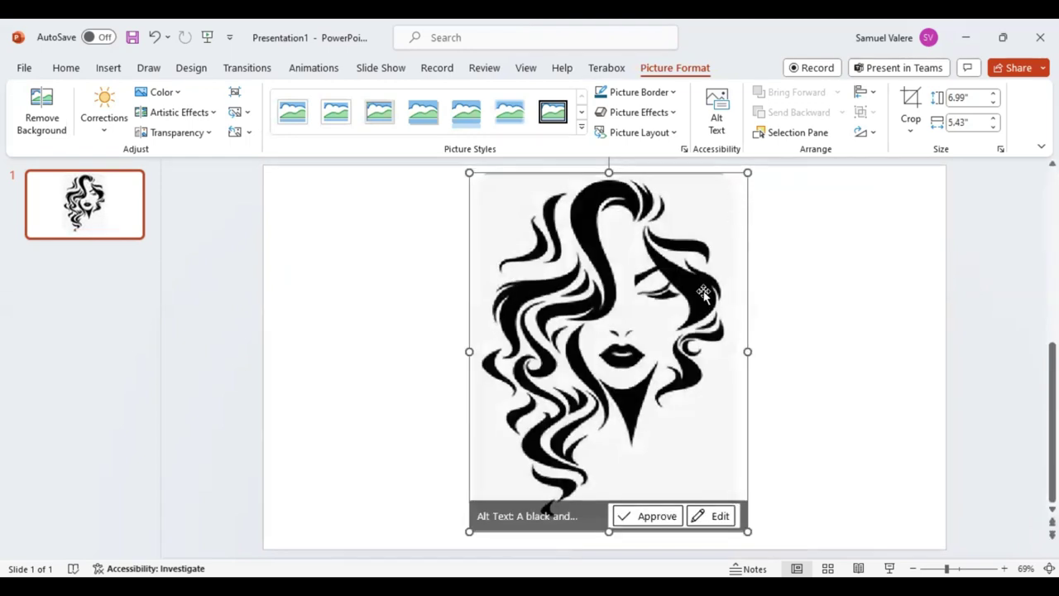
pyautogui.moveTo(700, 296); pyautogui.dragTo(695, 297)
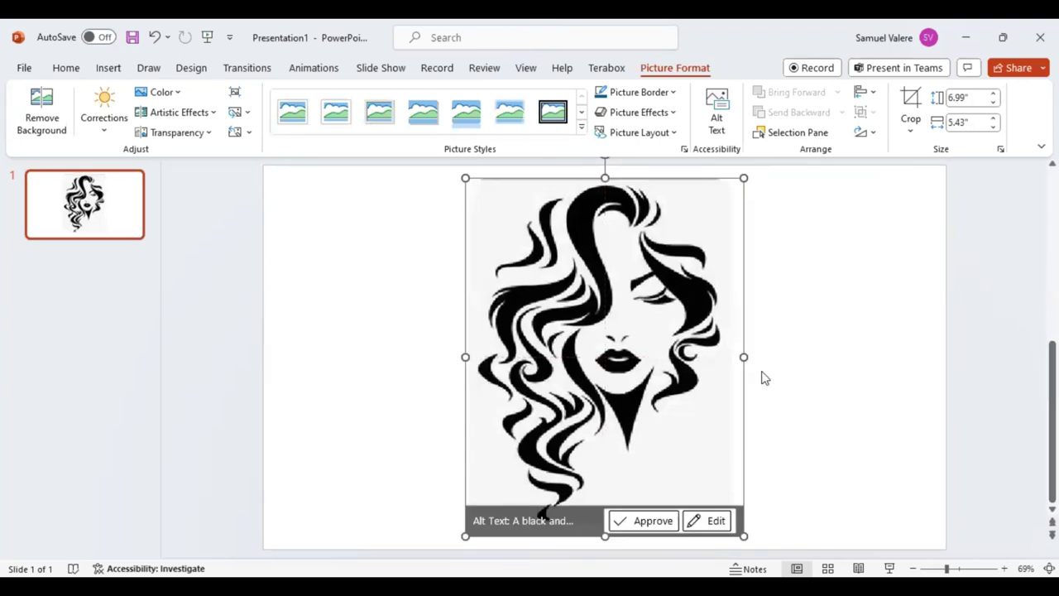
# Set the reference picture's transparency to 73% in Format Picture
pyautogui.rightClick(591, 361)
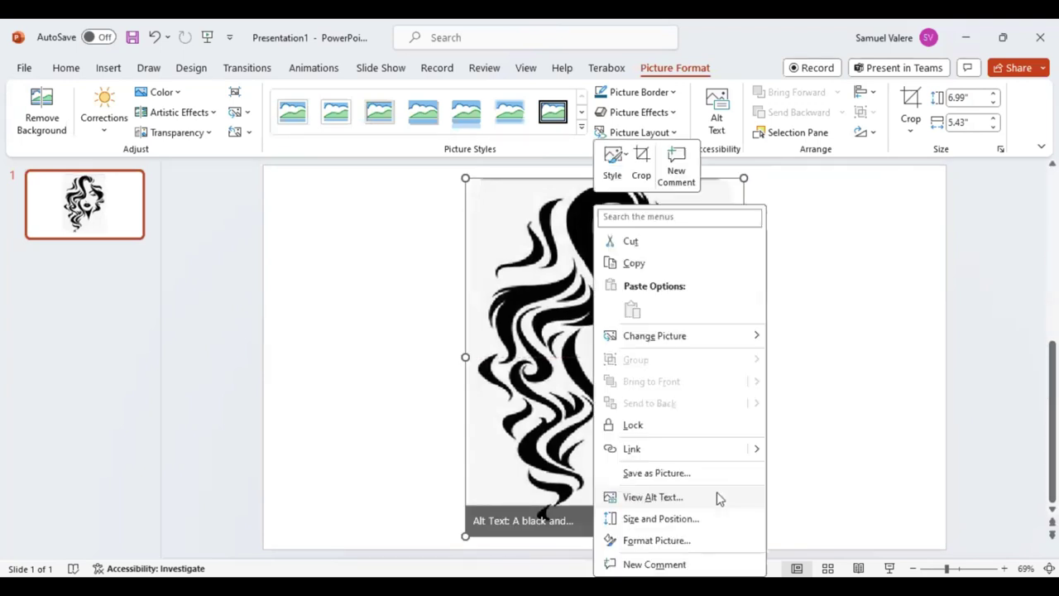
pyautogui.click(652, 540)
pyautogui.click(959, 206)
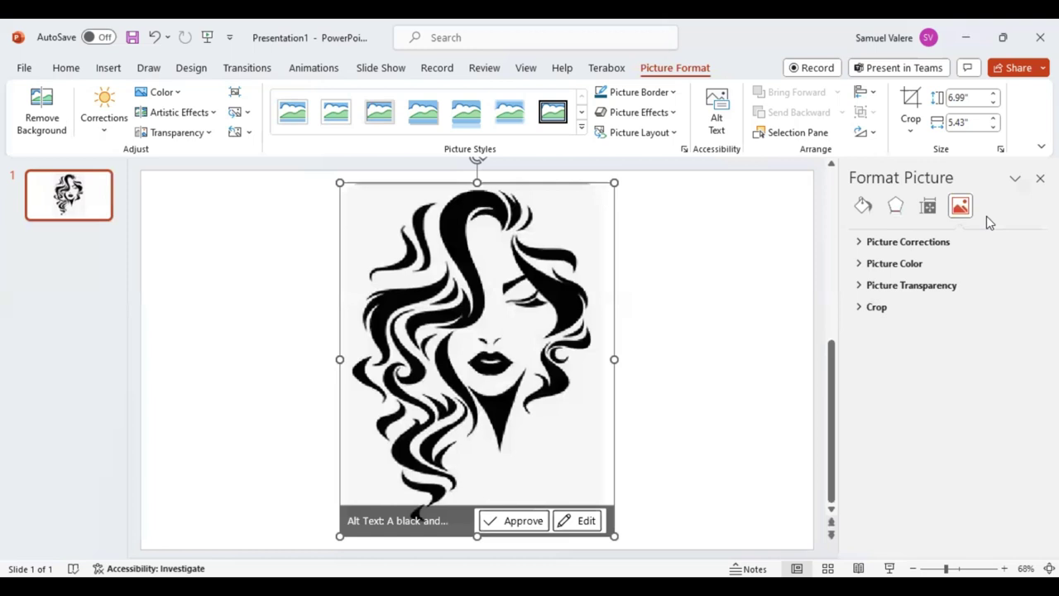
pyautogui.click(927, 287)
pyautogui.moveTo(932, 332); pyautogui.dragTo(962, 334)
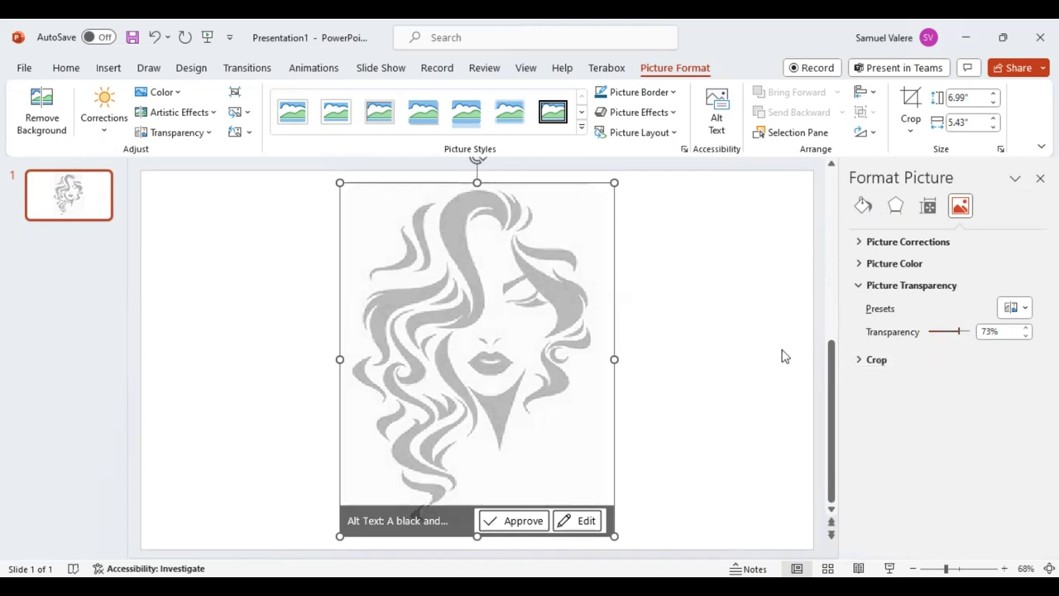
# Zoom in on the slide and deselect the picture
pyautogui.click(956, 561)
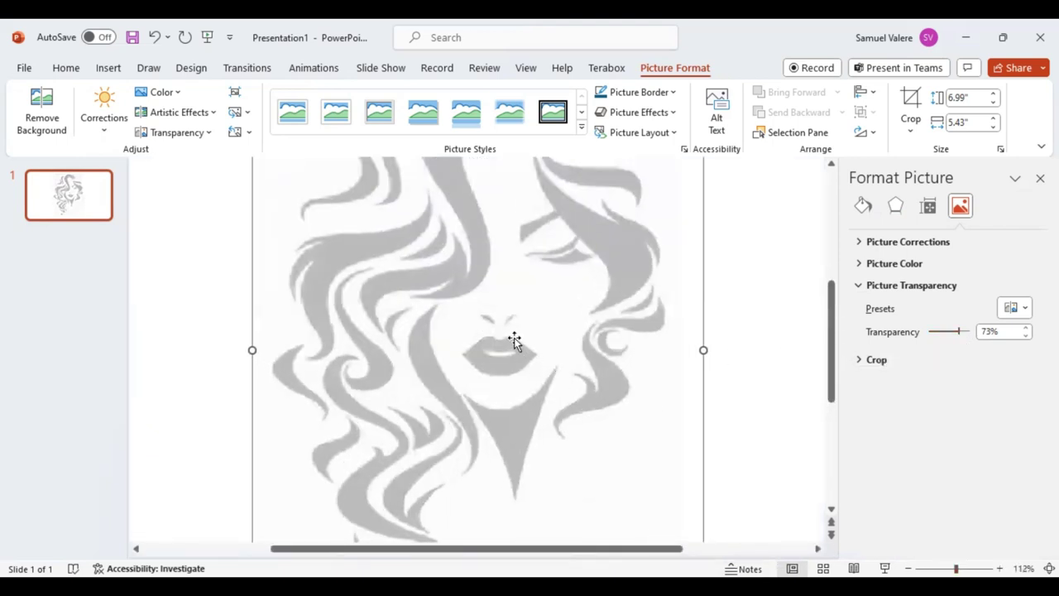
pyautogui.scroll(-2, 513, 342)
pyautogui.scroll(-1, 514, 340)
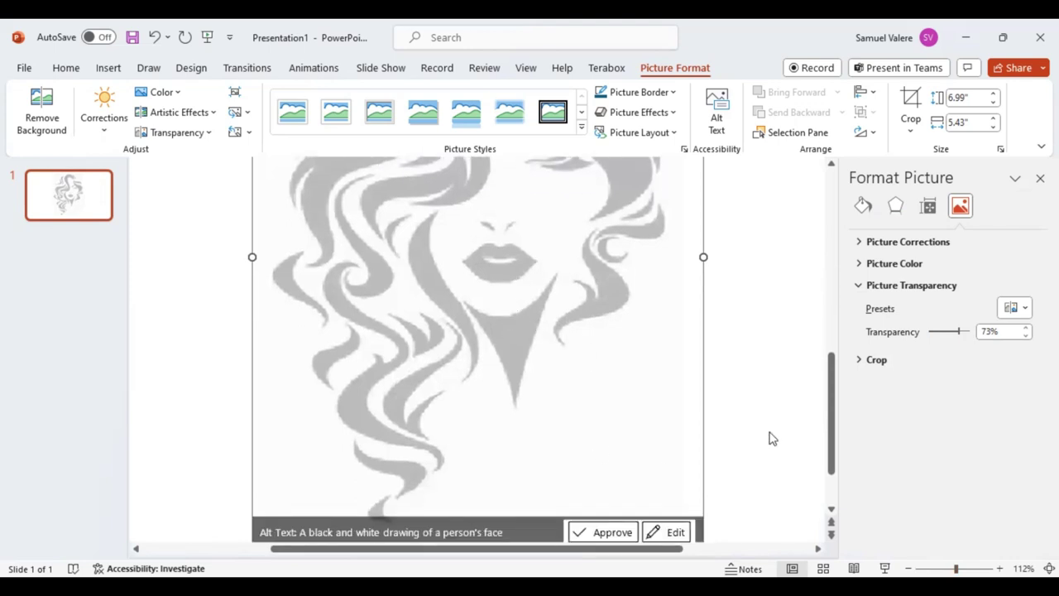
pyautogui.click(747, 437)
# Trace the tip of the lowest hair strand with the freeform Curve shape
pyautogui.click(109, 68)
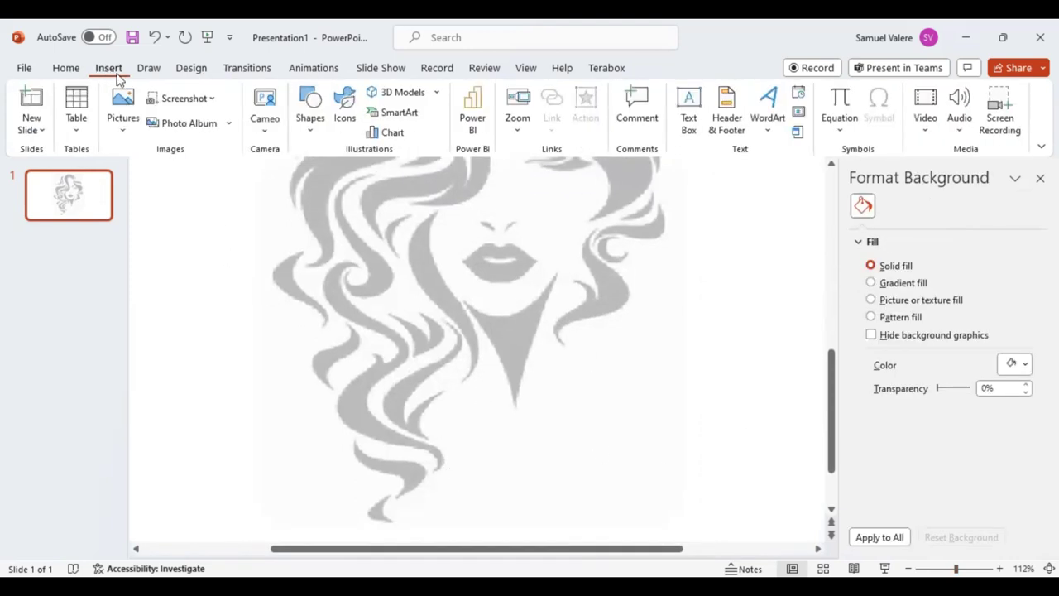
pyautogui.click(308, 131)
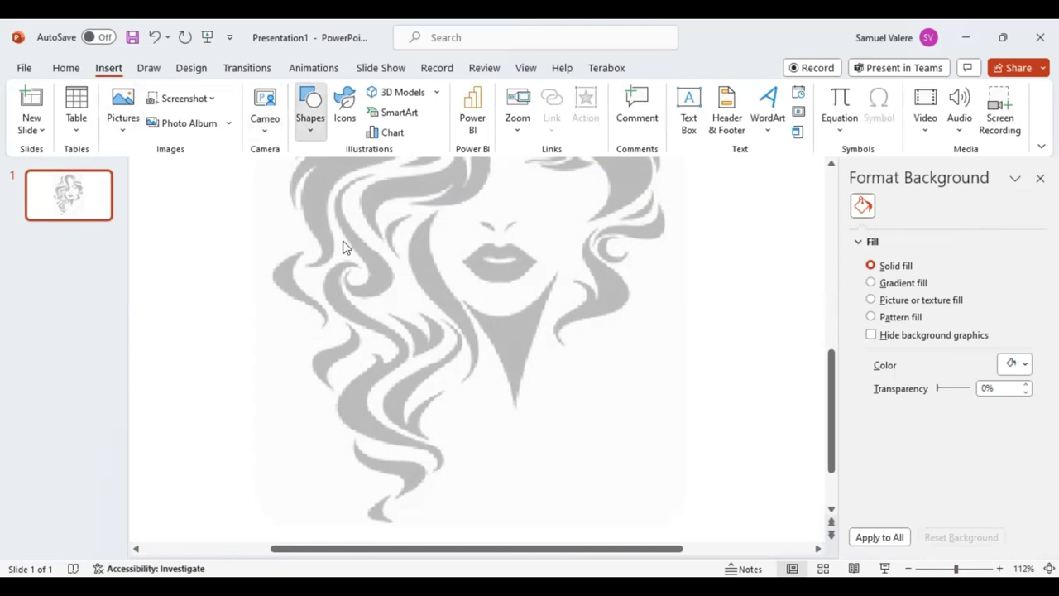
pyautogui.click(336, 189)
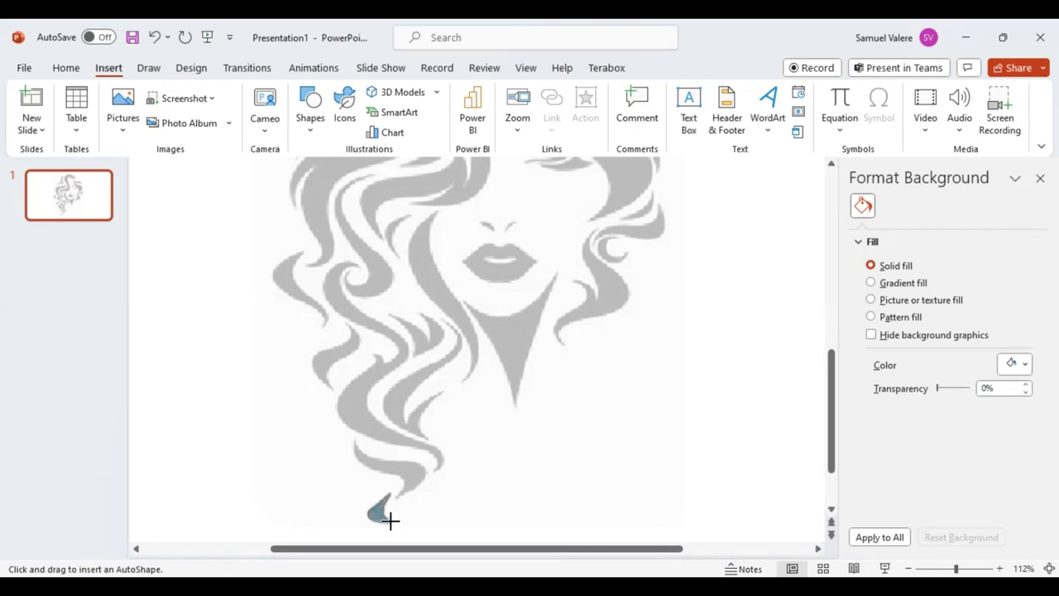
pyautogui.click(385, 517)
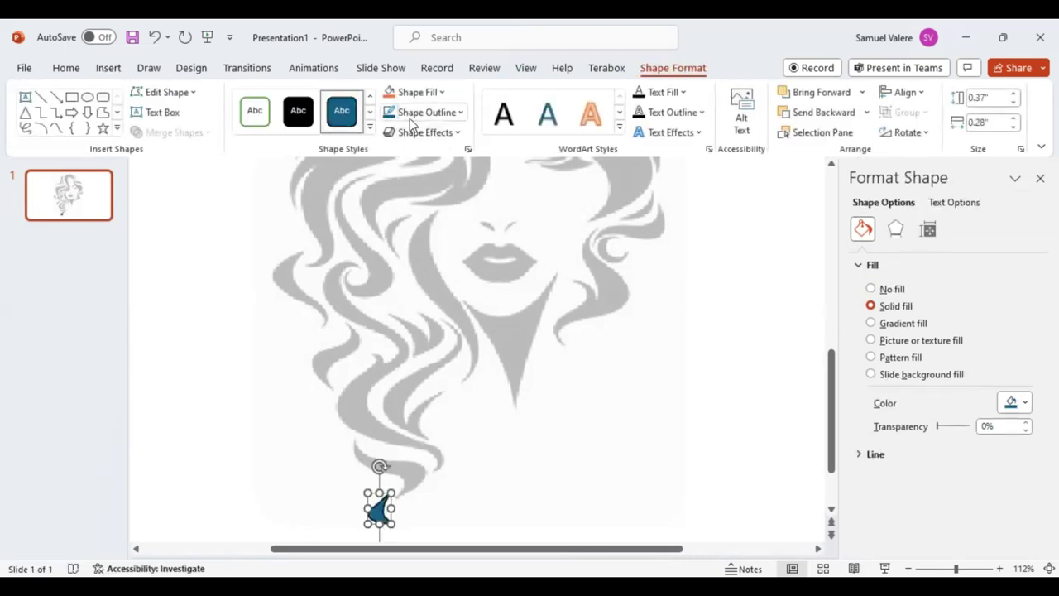
# Remove the hair tip's outline and fill it solid black
pyautogui.click(462, 113)
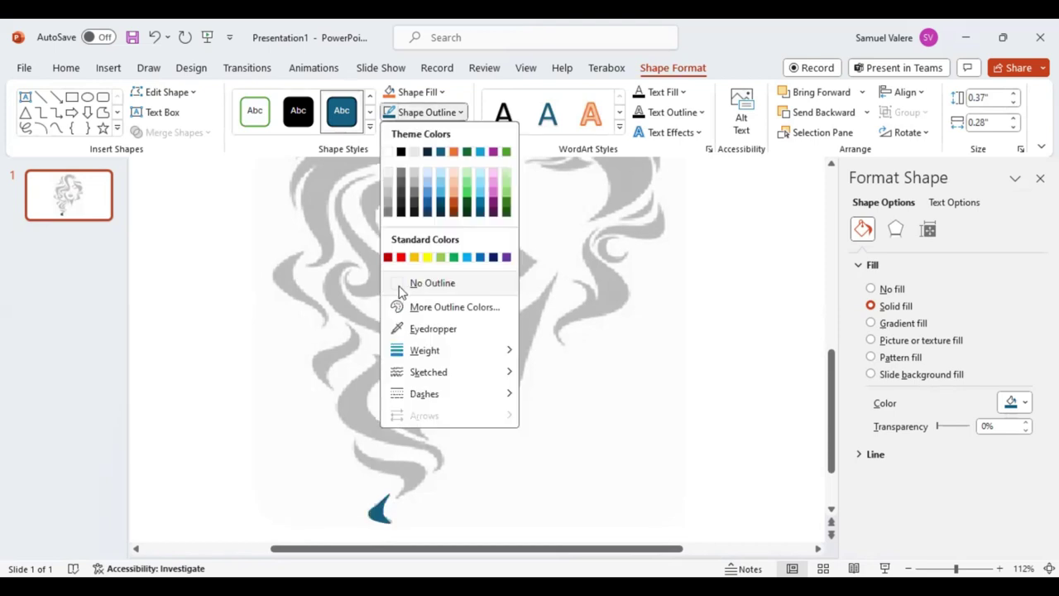
pyautogui.click(441, 93)
pyautogui.click(443, 93)
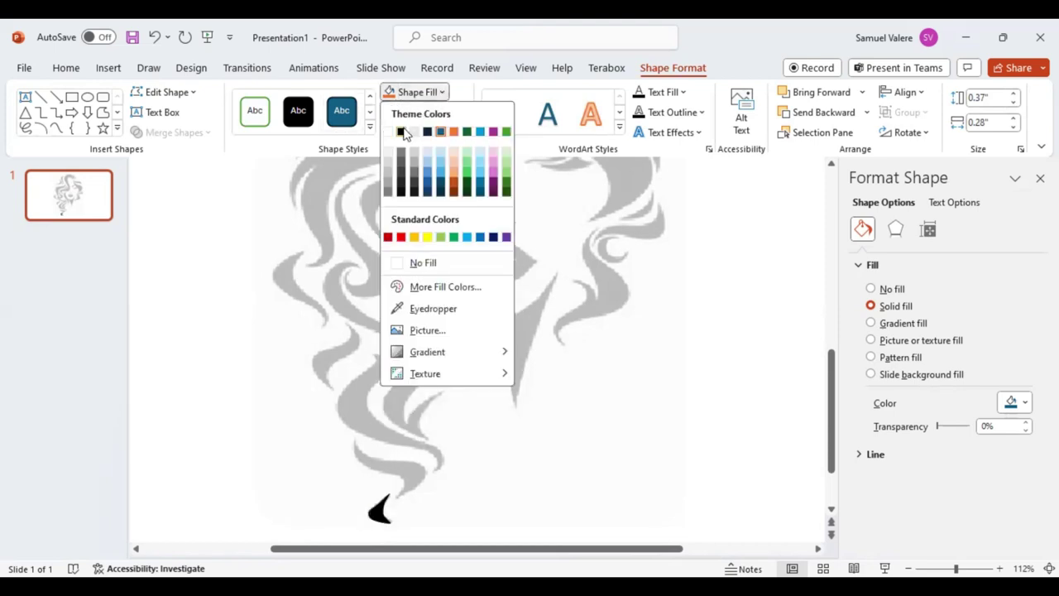
pyautogui.click(403, 131)
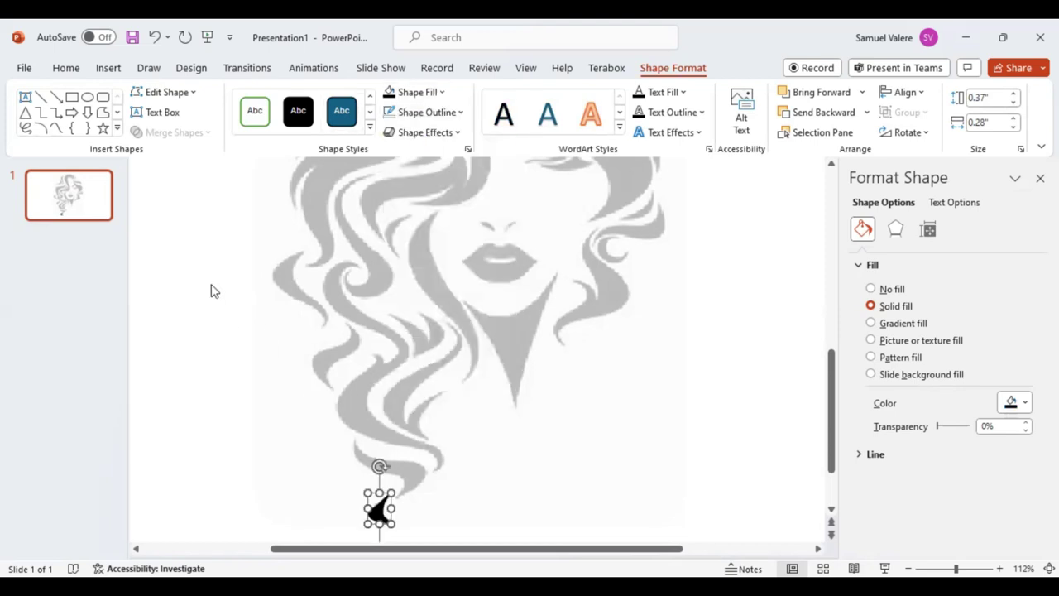
pyautogui.click(55, 128)
# Trace the curled strand above the tip as a closed freeform shape filled black
pyautogui.click(355, 439)
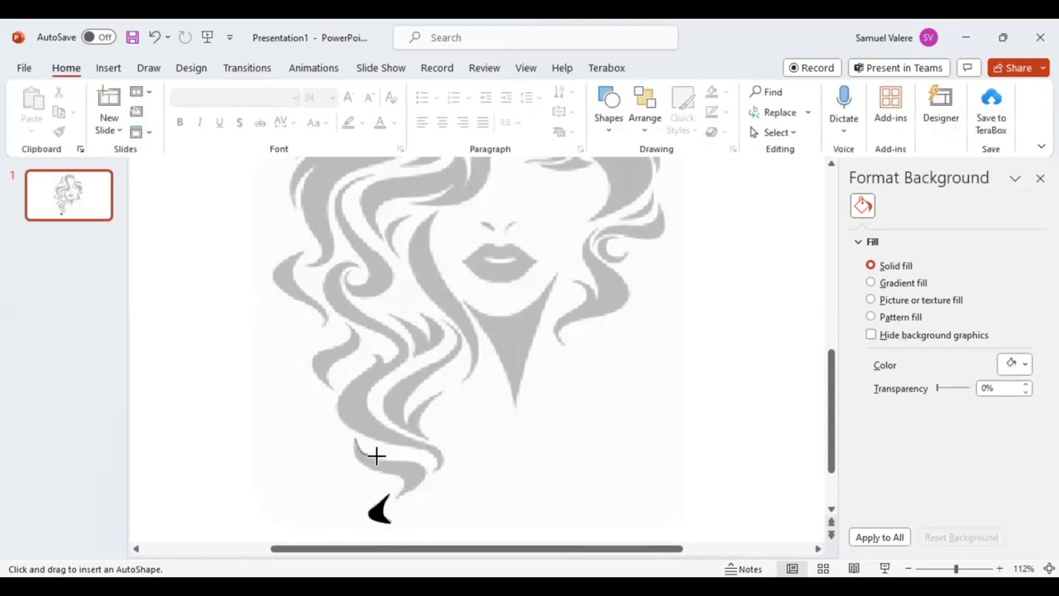
pyautogui.click(377, 459)
pyautogui.click(423, 468)
pyautogui.click(352, 437)
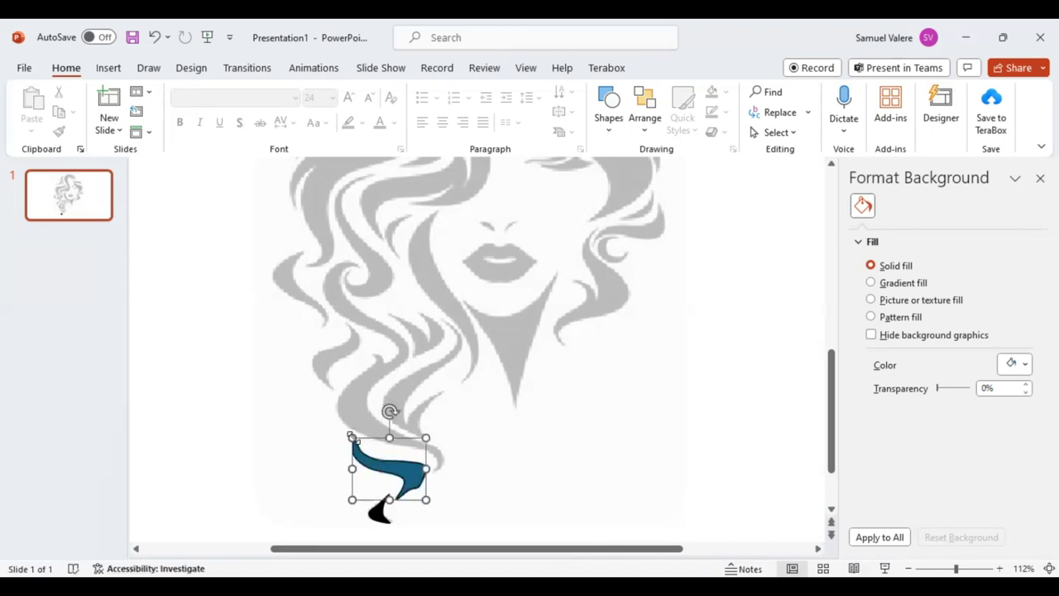
pyautogui.click(392, 93)
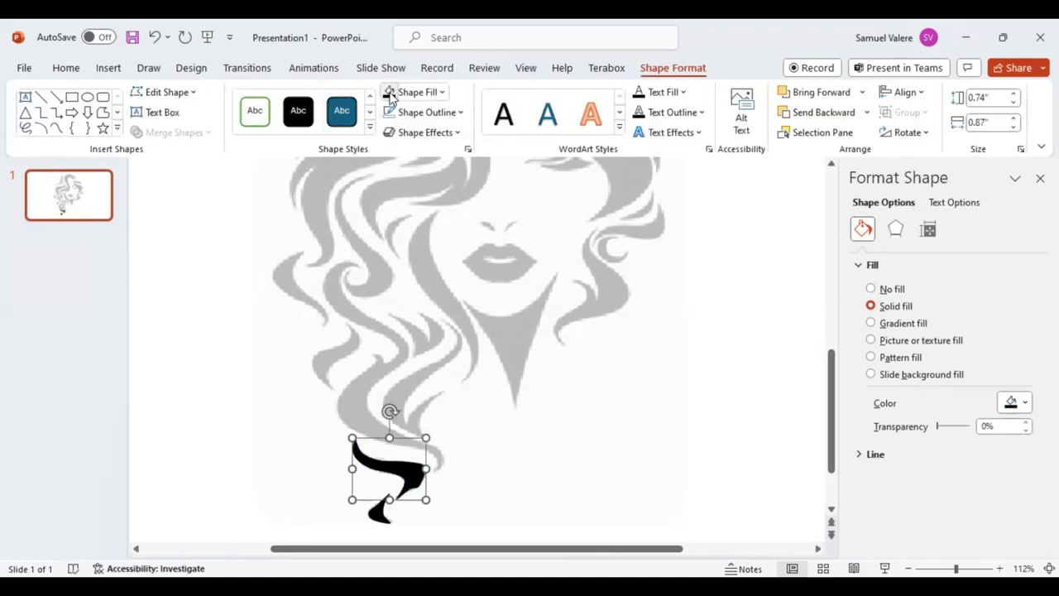
pyautogui.click(56, 129)
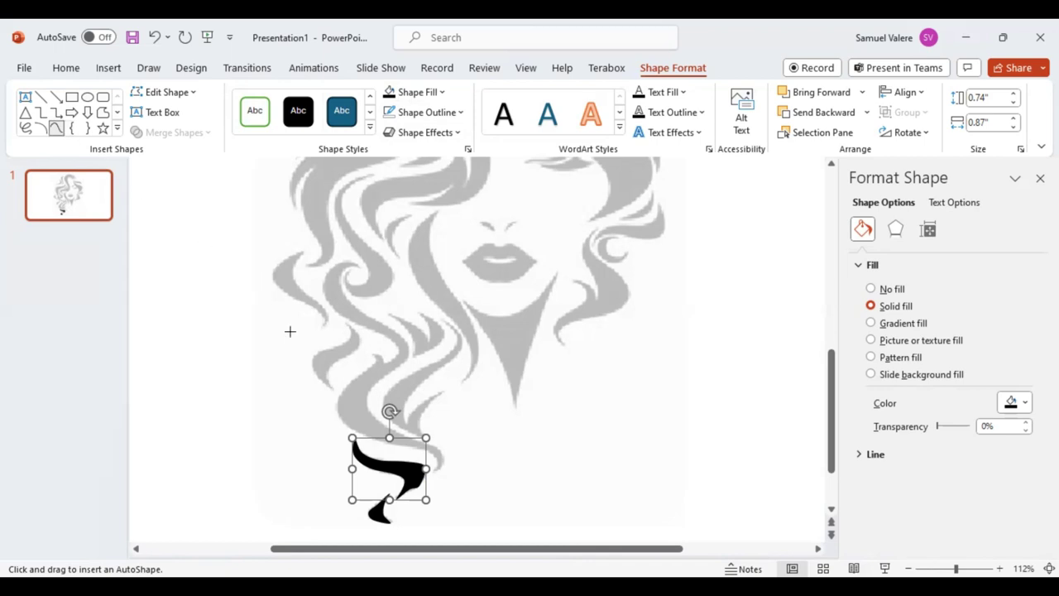
pyautogui.click(389, 314)
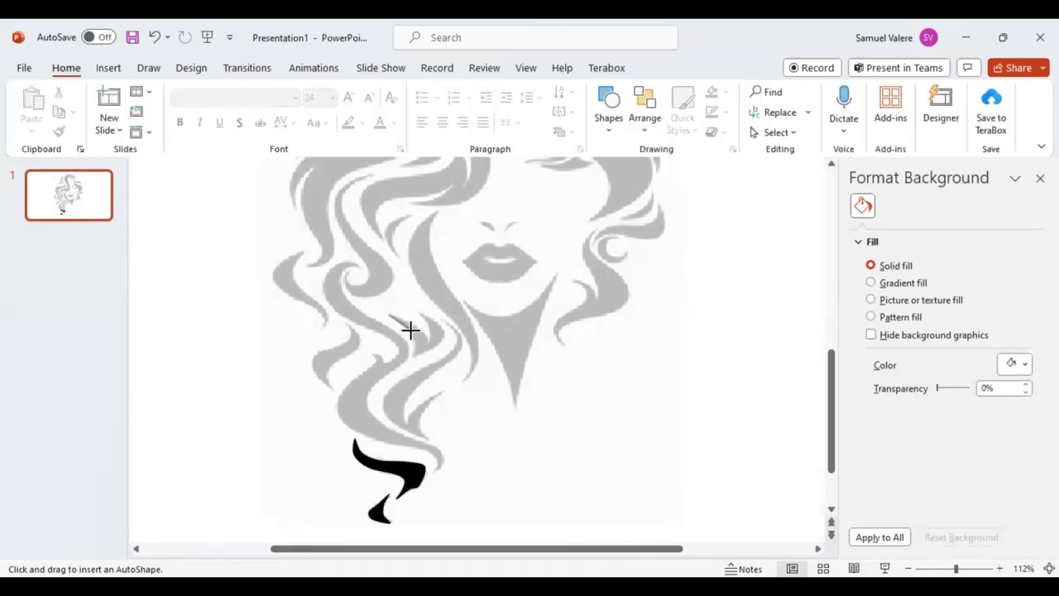
# Outline the pointed double-tipped strand beside the neck, close it, and fill it black
pyautogui.click(410, 335)
pyautogui.click(413, 355)
pyautogui.click(443, 330)
pyautogui.click(389, 312)
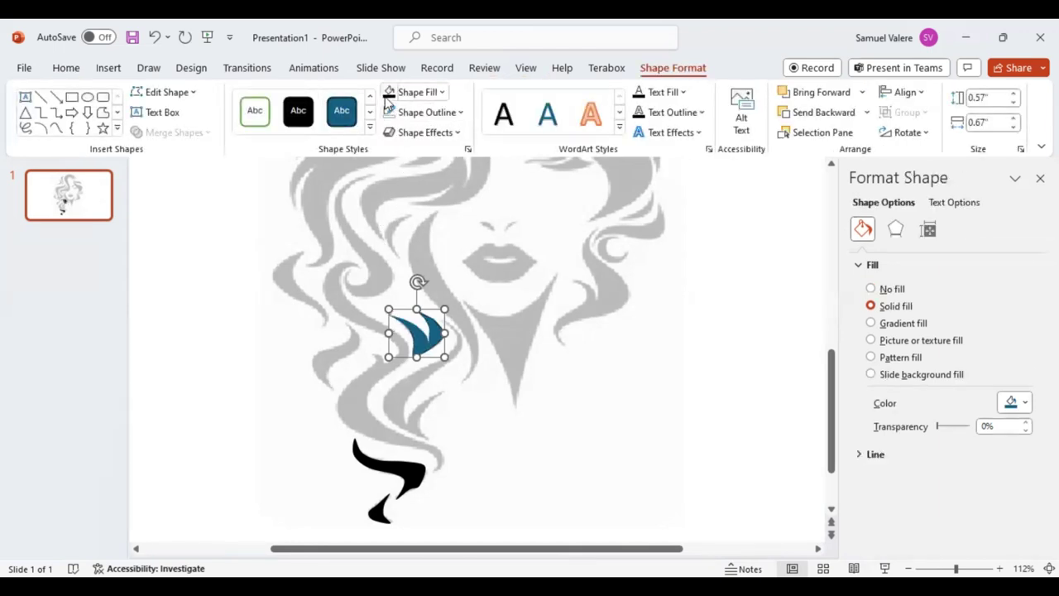
pyautogui.click(389, 92)
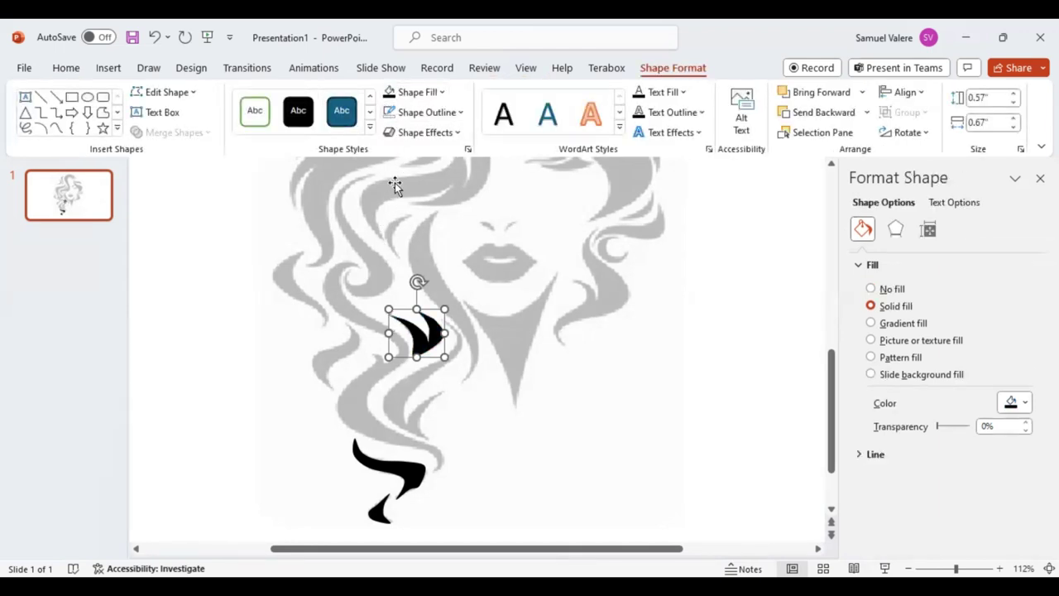
pyautogui.click(55, 128)
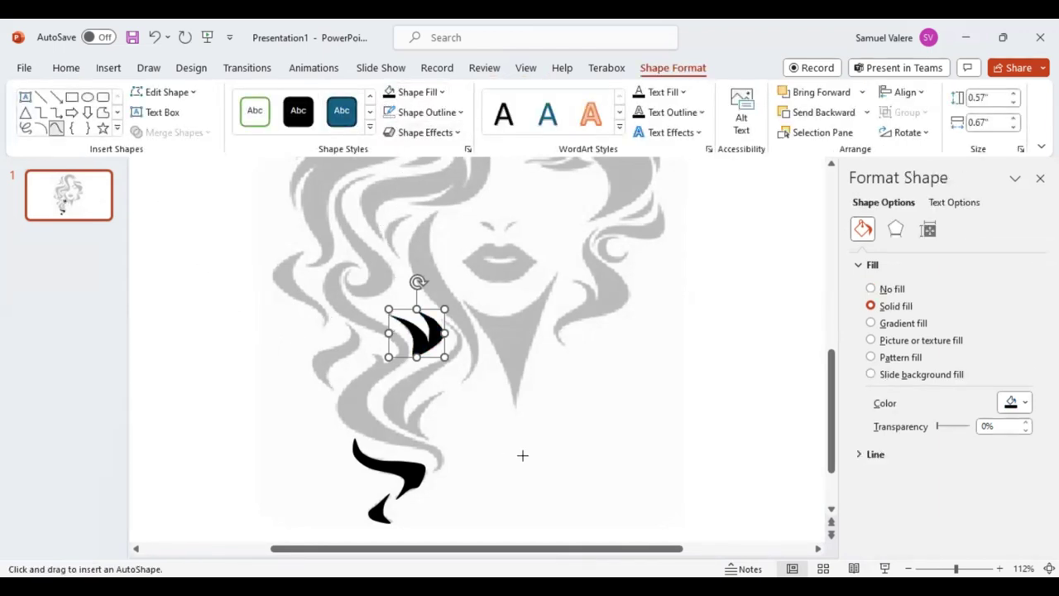
pyautogui.click(441, 395)
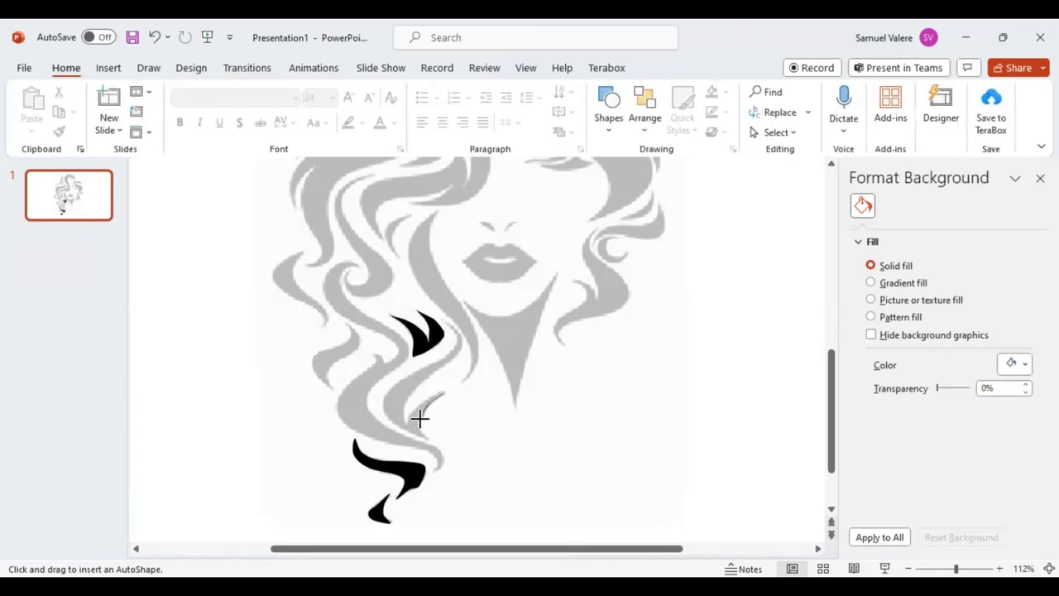
# Trace the long S-curve strand below the pointed piece and fill it black
pyautogui.click(418, 420)
pyautogui.click(415, 433)
pyautogui.click(383, 401)
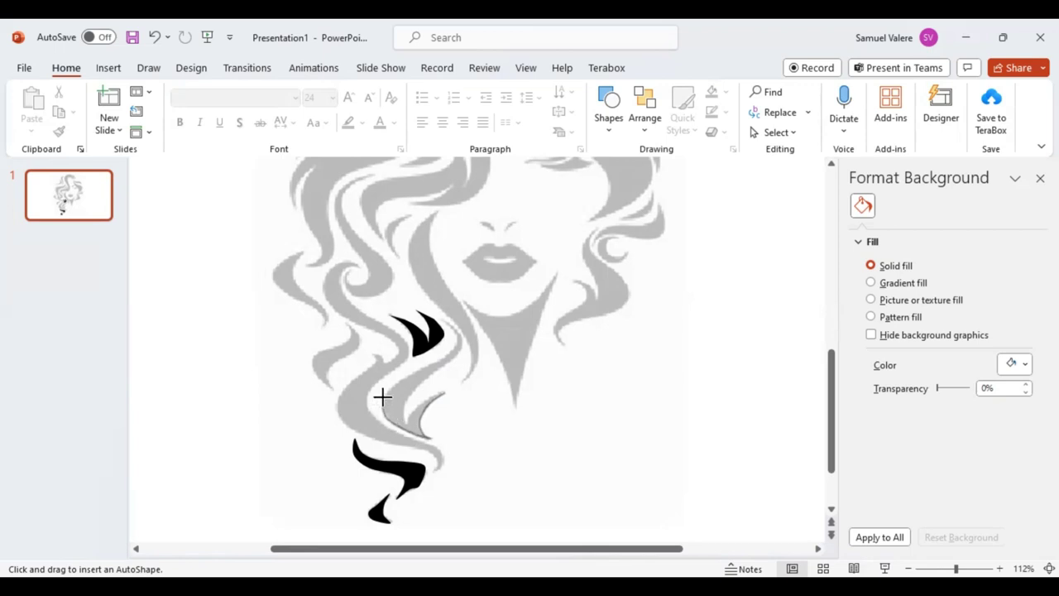
pyautogui.click(420, 370)
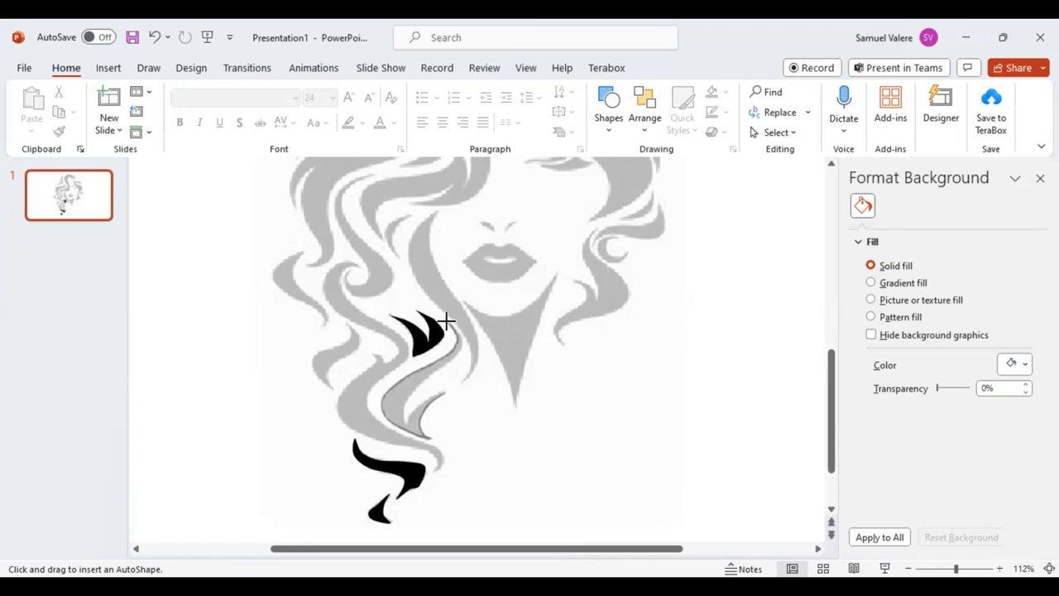
pyautogui.click(431, 313)
pyautogui.click(454, 357)
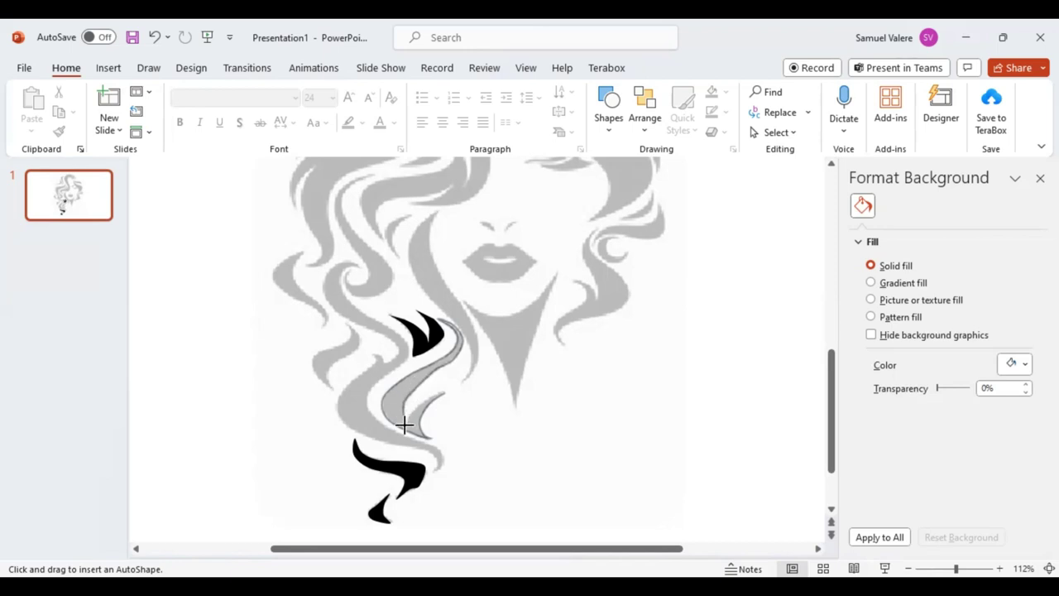
pyautogui.click(404, 425)
pyautogui.doubleClick(440, 392)
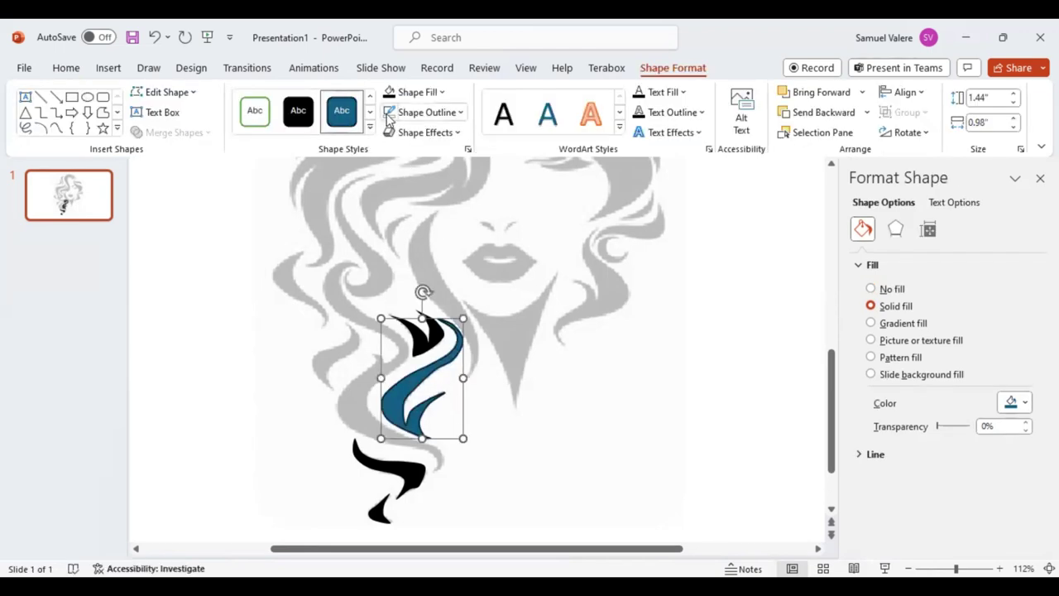
pyautogui.click(389, 92)
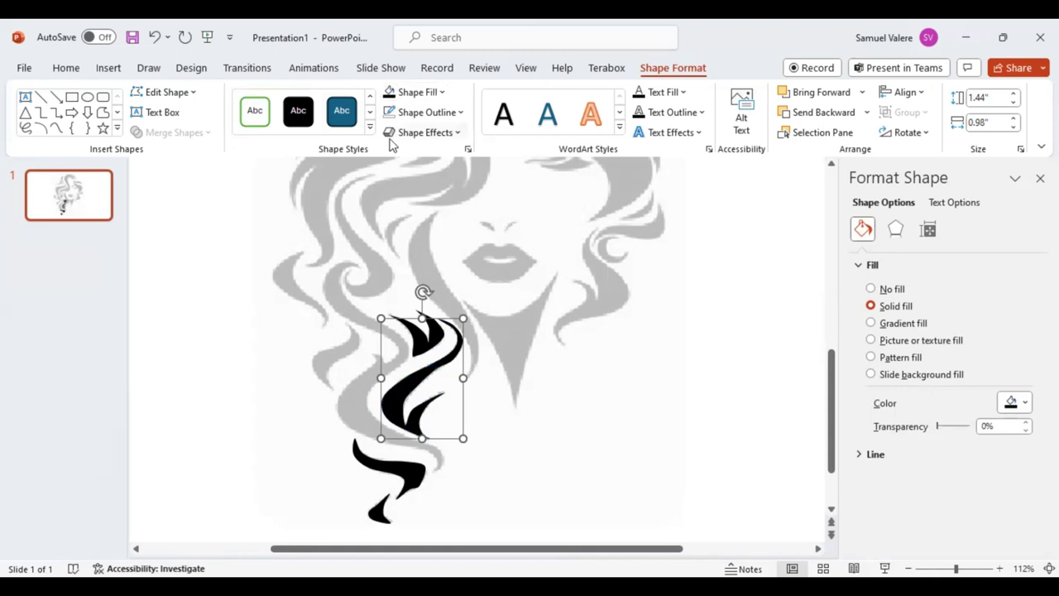
pyautogui.click(57, 129)
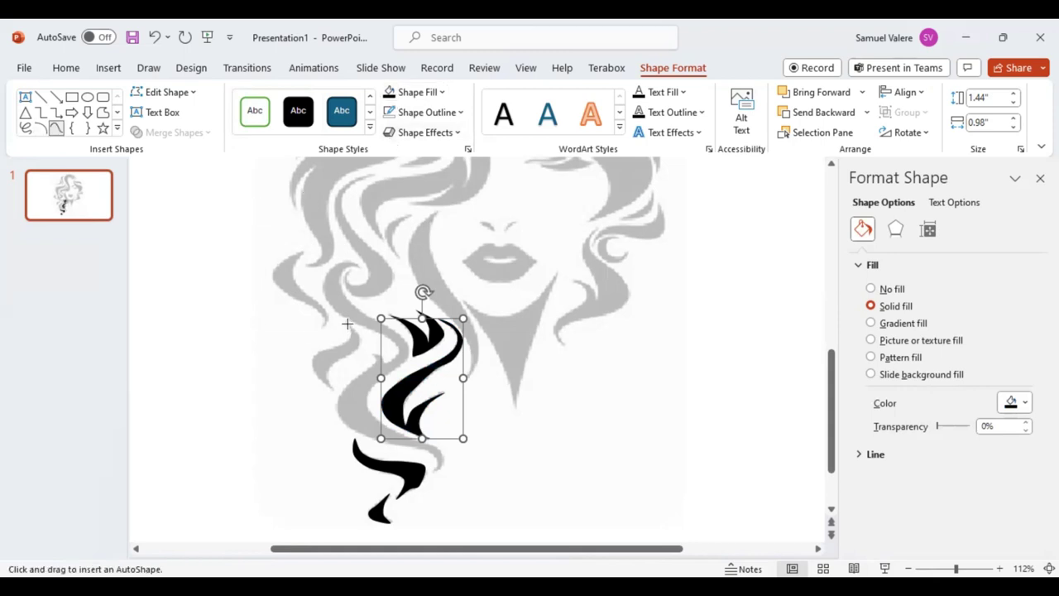
pyautogui.click(346, 324)
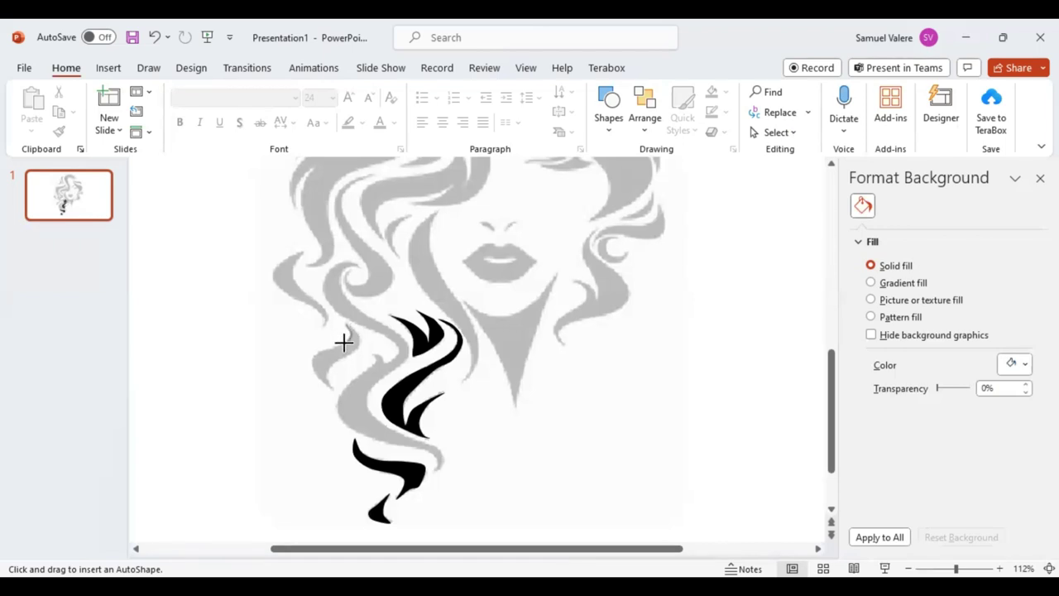
# Scribble the small strand along the left hair edge and fill it black
pyautogui.moveTo(348, 327); pyautogui.dragTo(311, 355)
pyautogui.moveTo(314, 374)
pyautogui.mouseDown()
pyautogui.moveTo(331, 389)
pyautogui.moveTo(326, 368)
pyautogui.moveTo(361, 336)
pyautogui.moveTo(346, 323)
pyautogui.mouseUp()
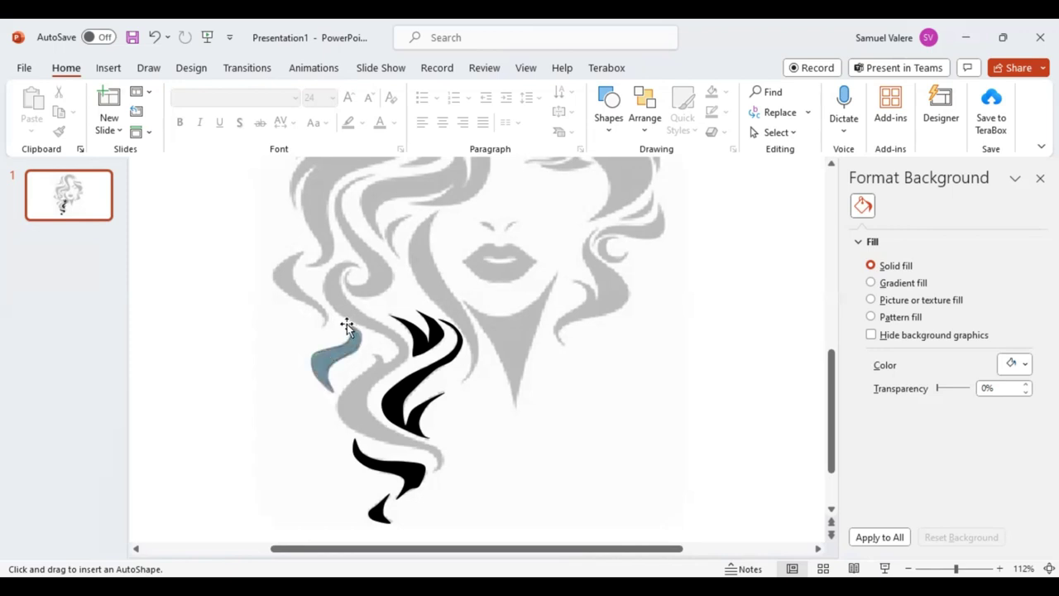
pyautogui.click(298, 110)
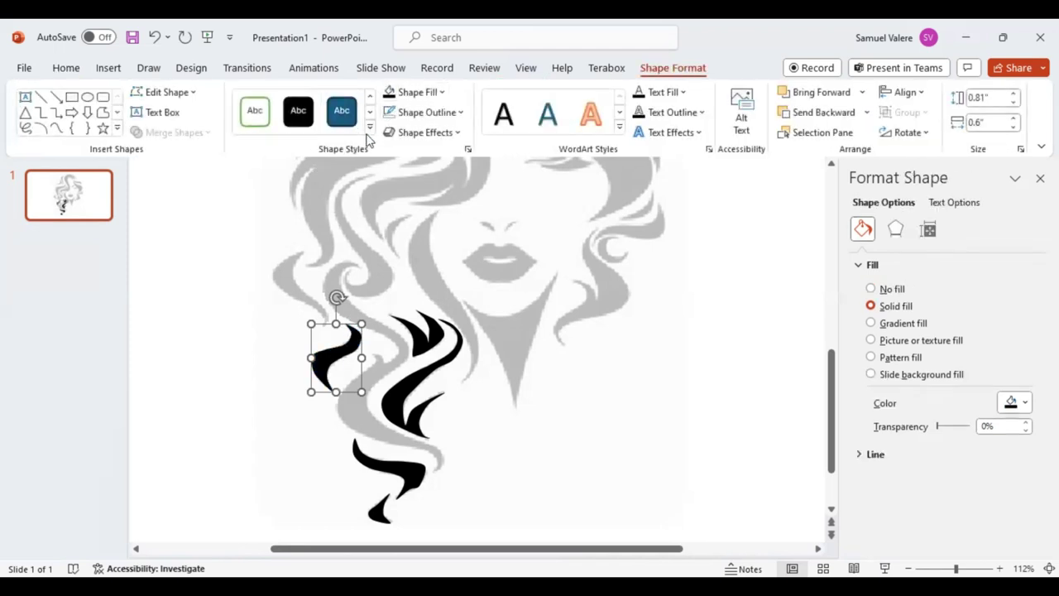
# Begin scribbling the outline of the upper-left hair strand
pyautogui.click(55, 129)
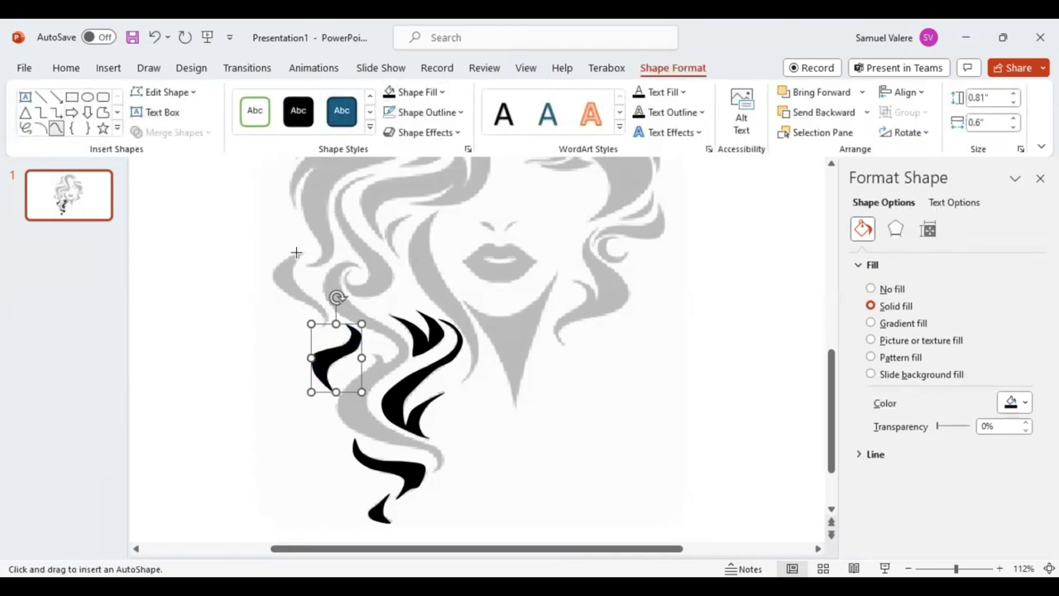
pyautogui.click(292, 255)
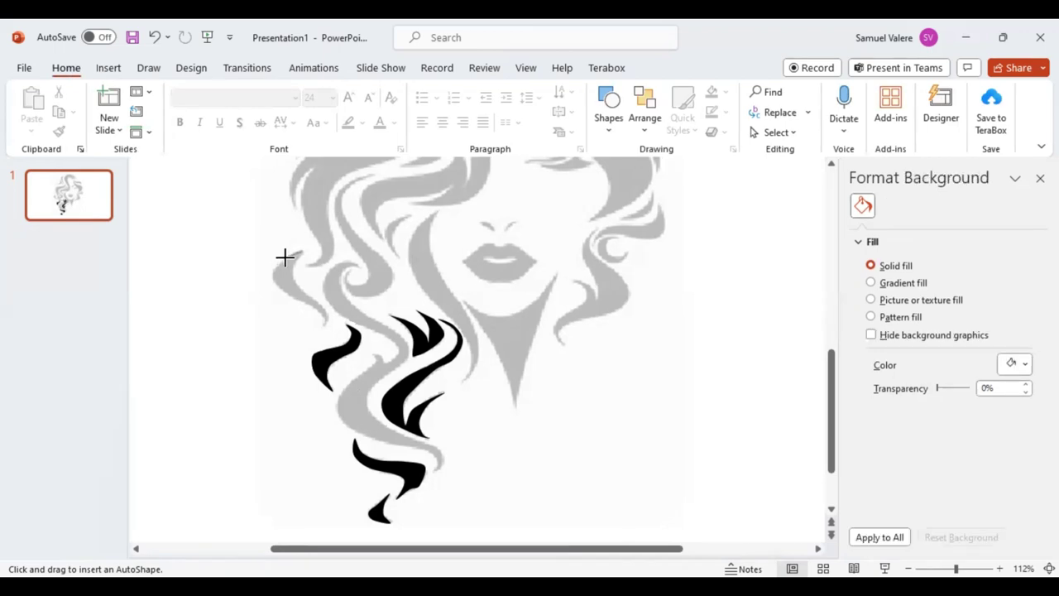
pyautogui.moveTo(272, 267); pyautogui.dragTo(320, 316)
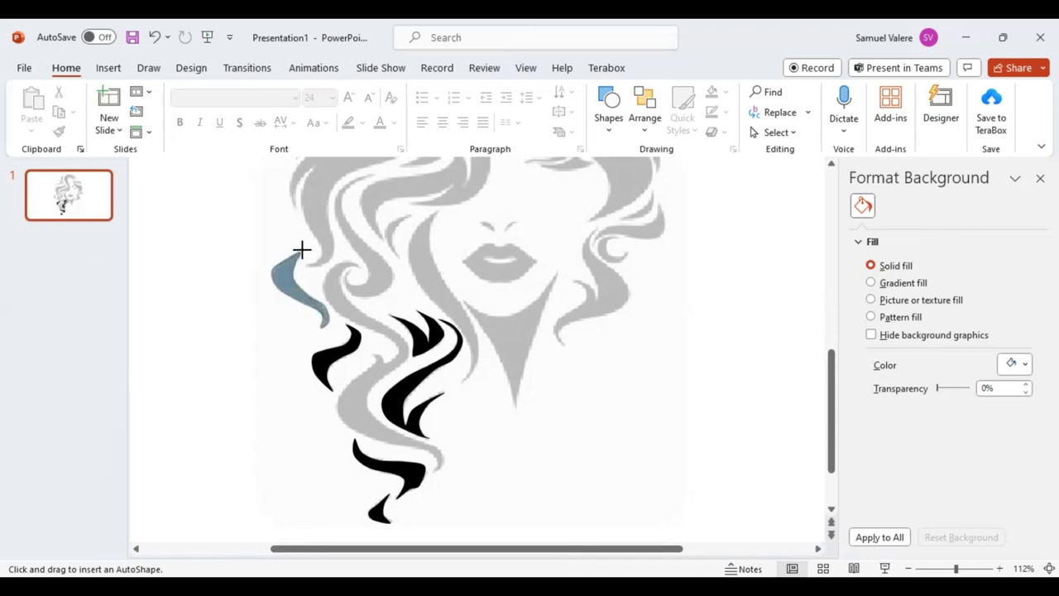
# Close the upper-left hair strand and fill it black
pyautogui.click(300, 251)
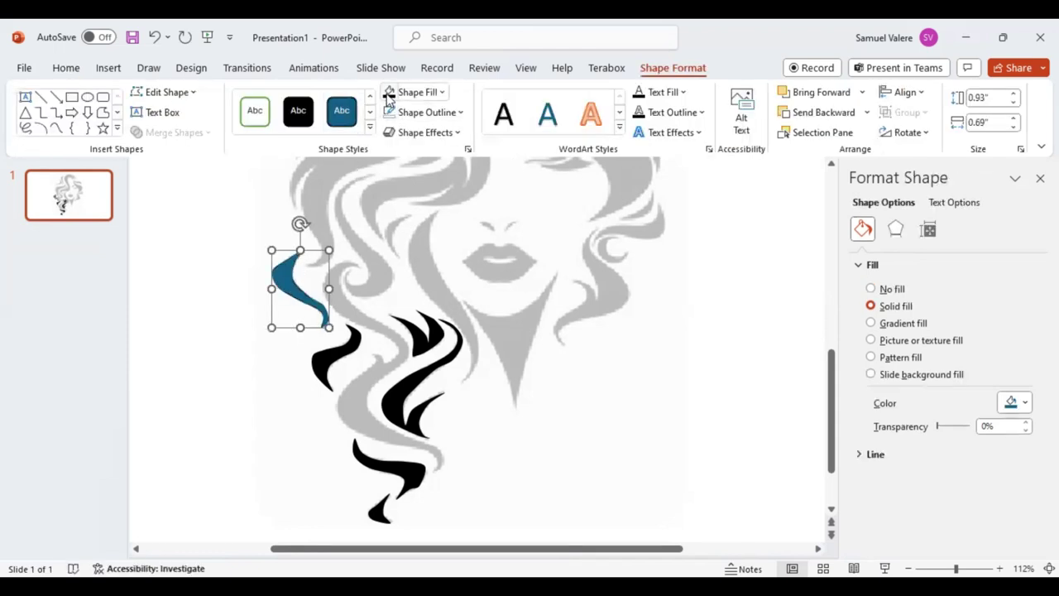
pyautogui.click(389, 92)
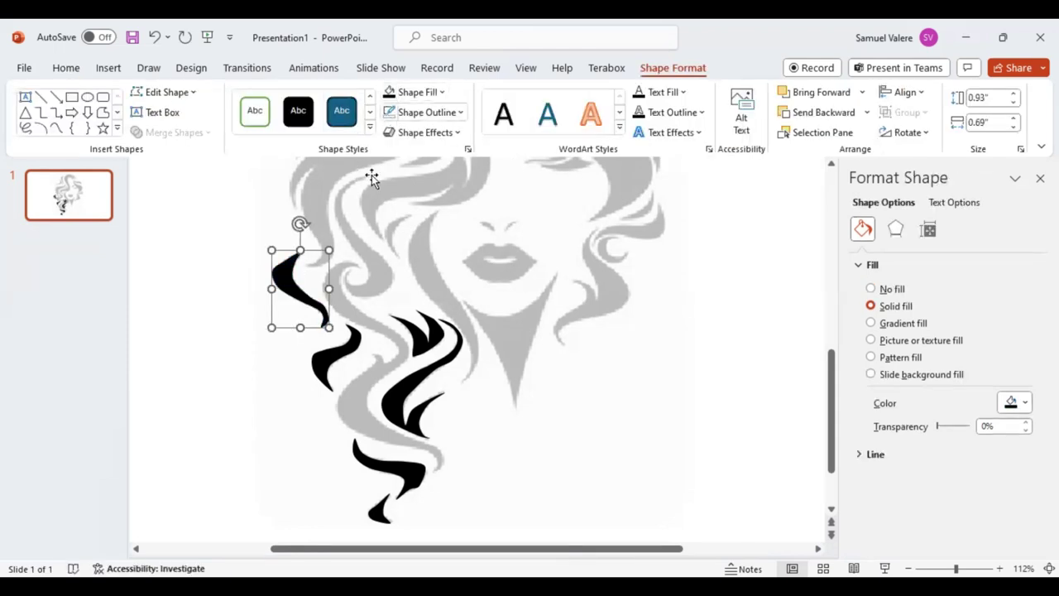
pyautogui.click(56, 128)
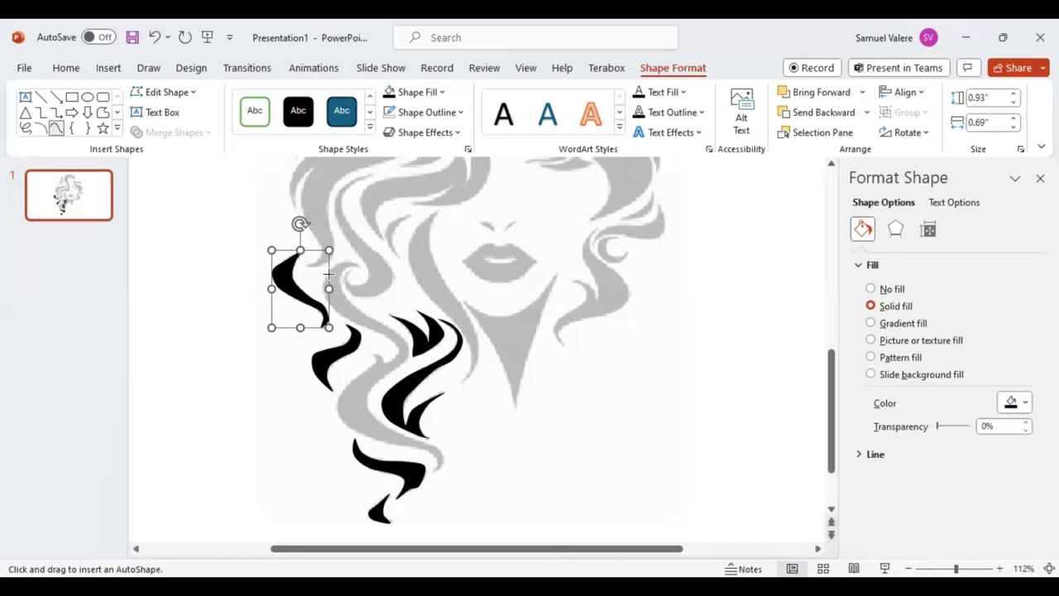
pyautogui.click(441, 209)
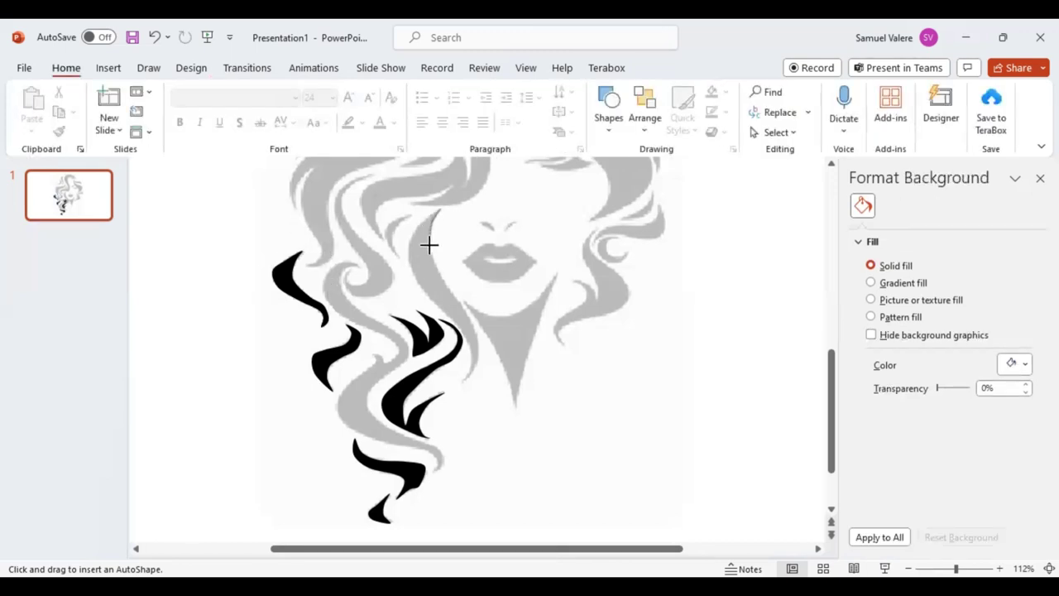
# Scribble the long strand running down beside the face and fill it black
pyautogui.moveTo(428, 244)
pyautogui.mouseDown()
pyautogui.moveTo(475, 336)
pyautogui.moveTo(460, 382)
pyautogui.moveTo(470, 361)
pyautogui.moveTo(460, 326)
pyautogui.moveTo(408, 272)
pyautogui.moveTo(414, 227)
pyautogui.moveTo(439, 207)
pyautogui.mouseUp()
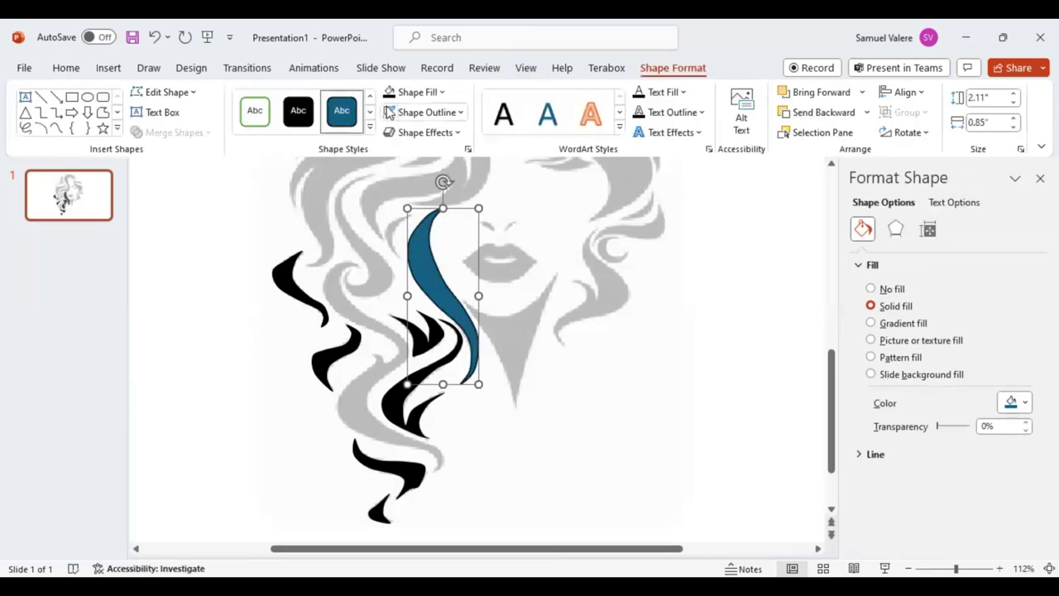
pyautogui.click(389, 93)
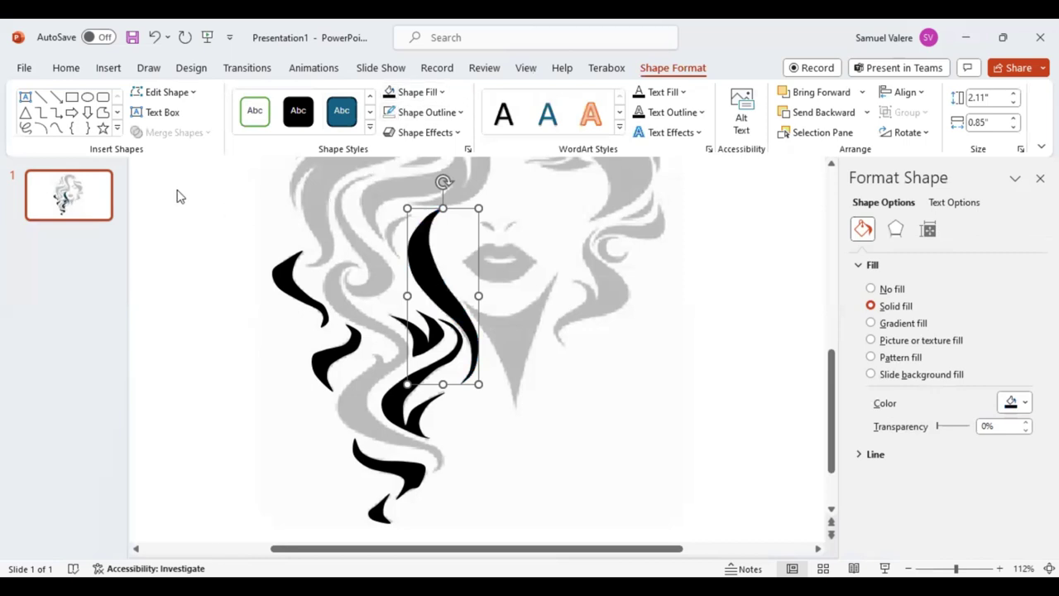
pyautogui.click(56, 129)
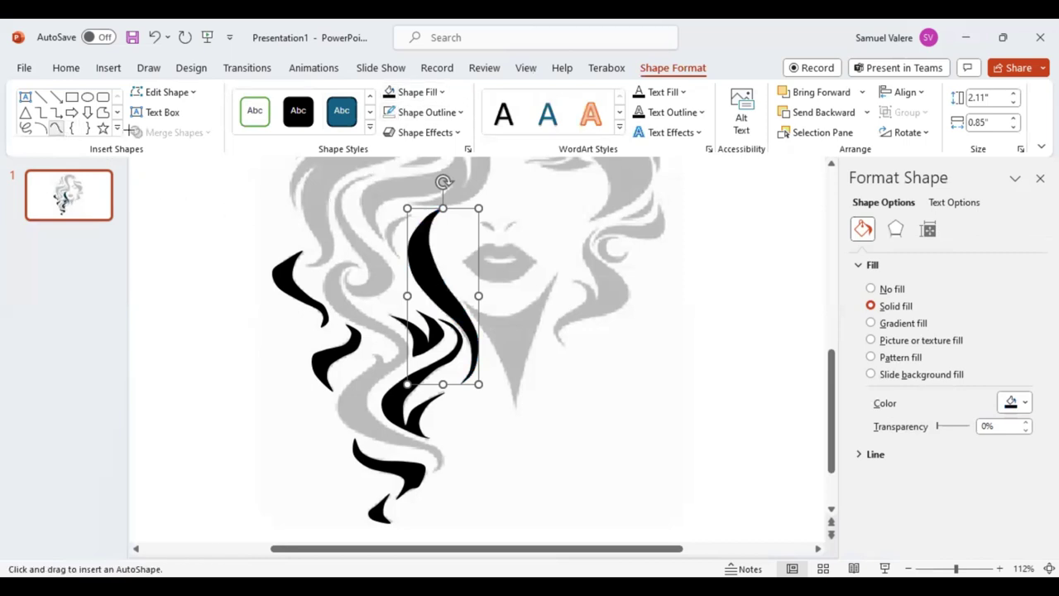
# Trace the small crescent sliver near the forehead and fill it black
pyautogui.click(407, 216)
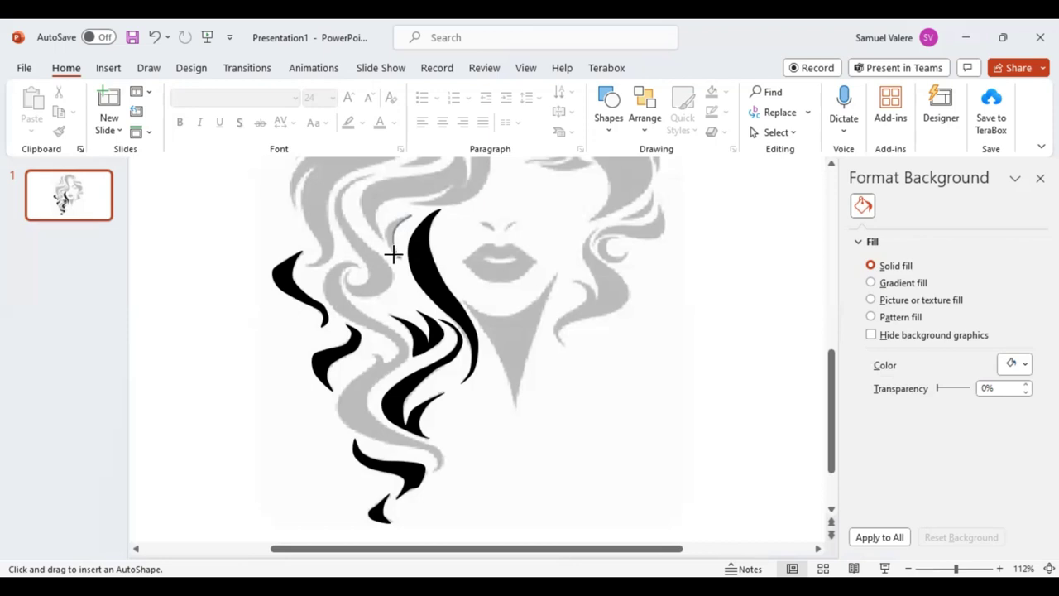
pyautogui.click(407, 214)
pyautogui.click(412, 214)
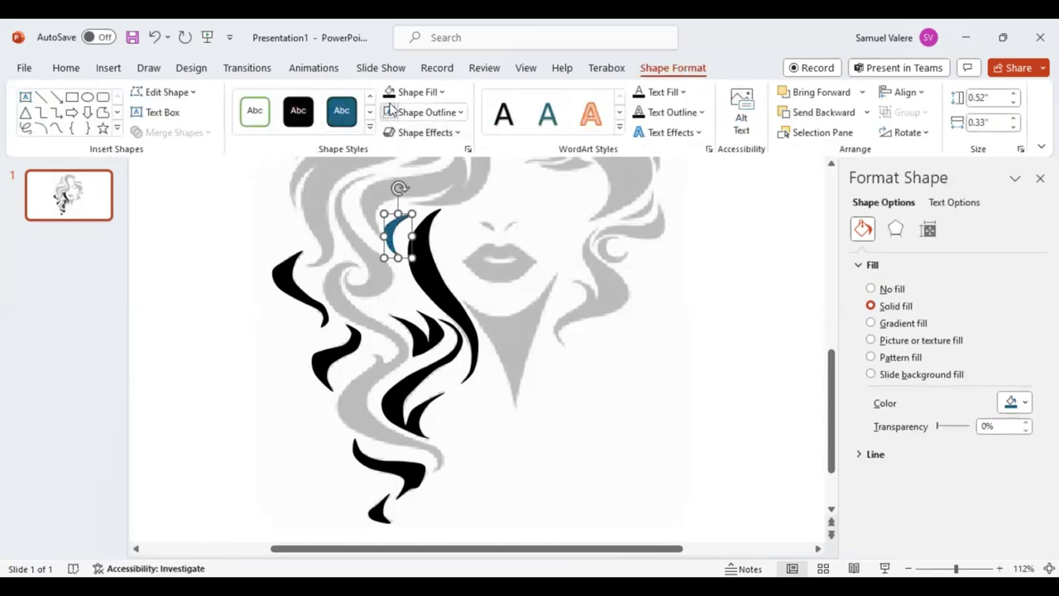
pyautogui.click(391, 93)
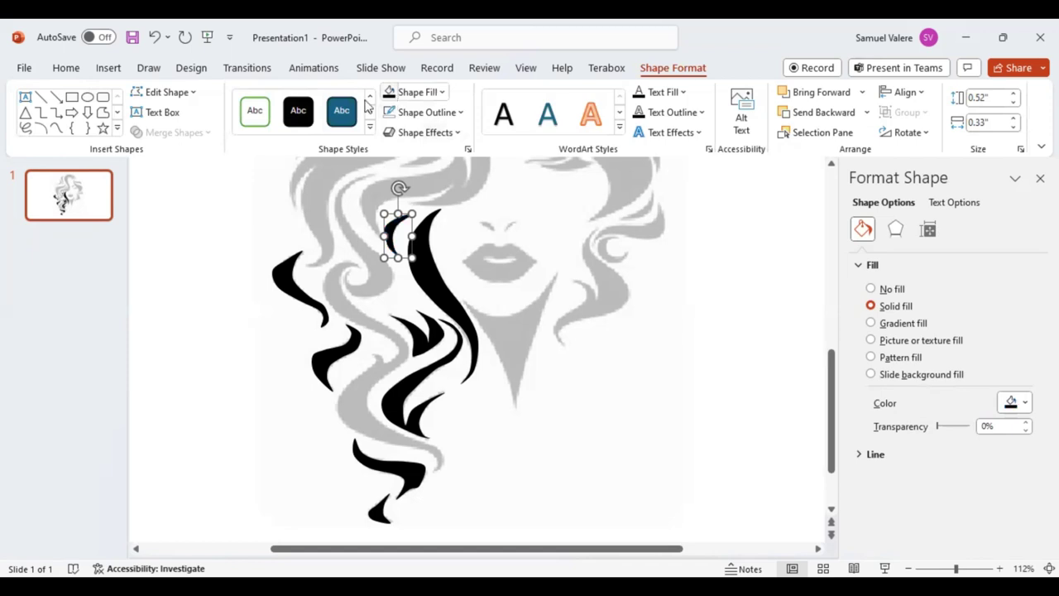
pyautogui.click(57, 131)
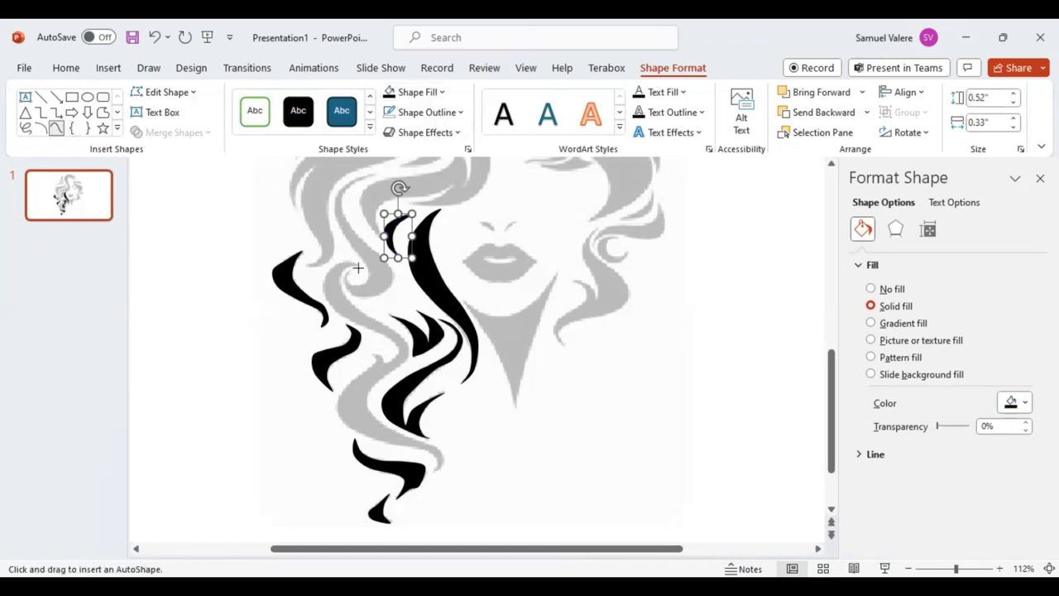
# Trace the hooked S-curve curl along the upper-left hair and fill it solid black
pyautogui.click(373, 175)
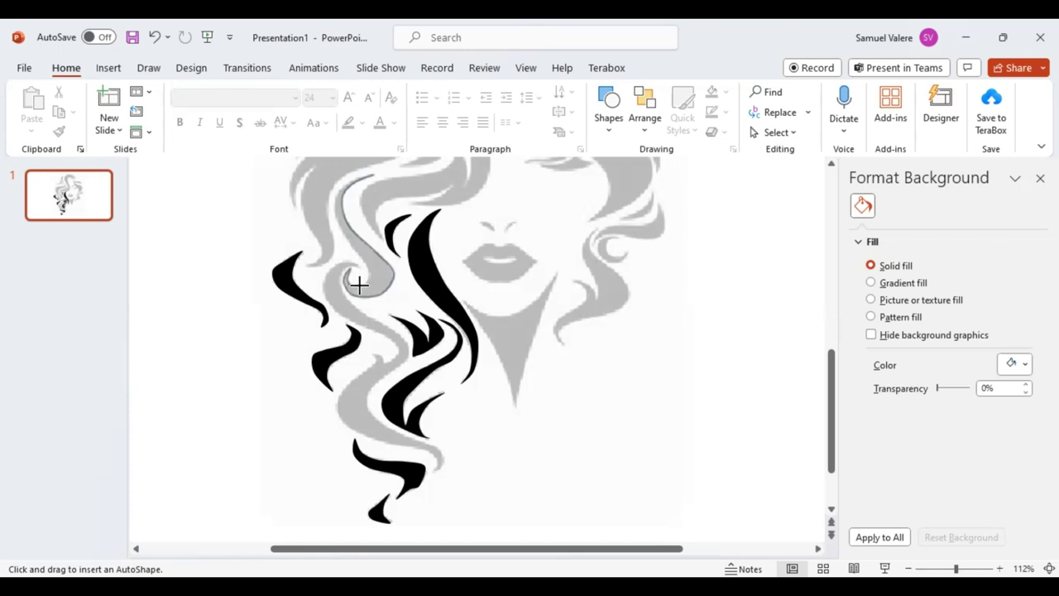
pyautogui.click(360, 284)
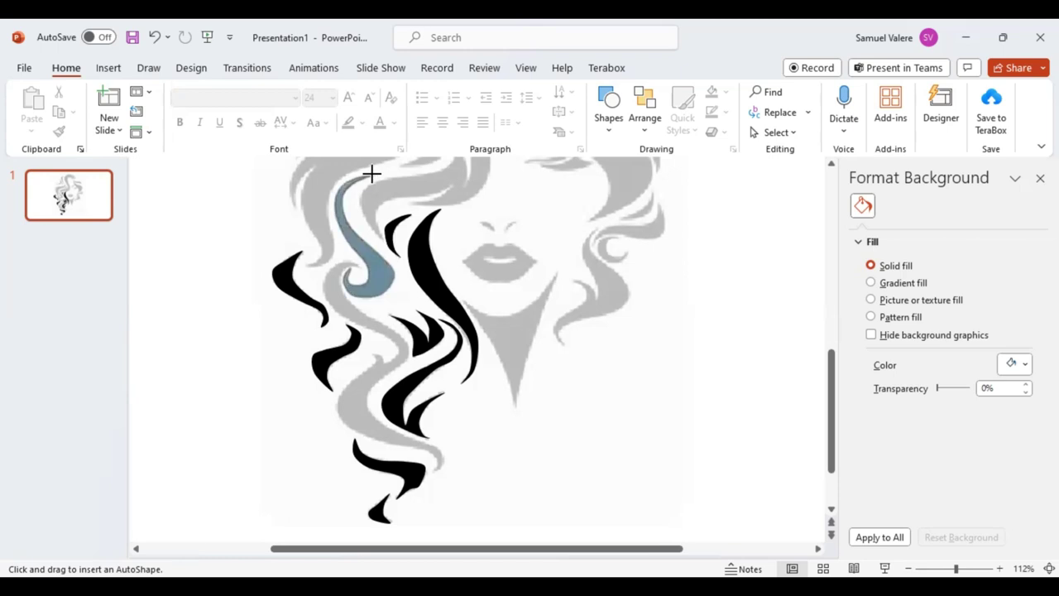
pyautogui.click(367, 174)
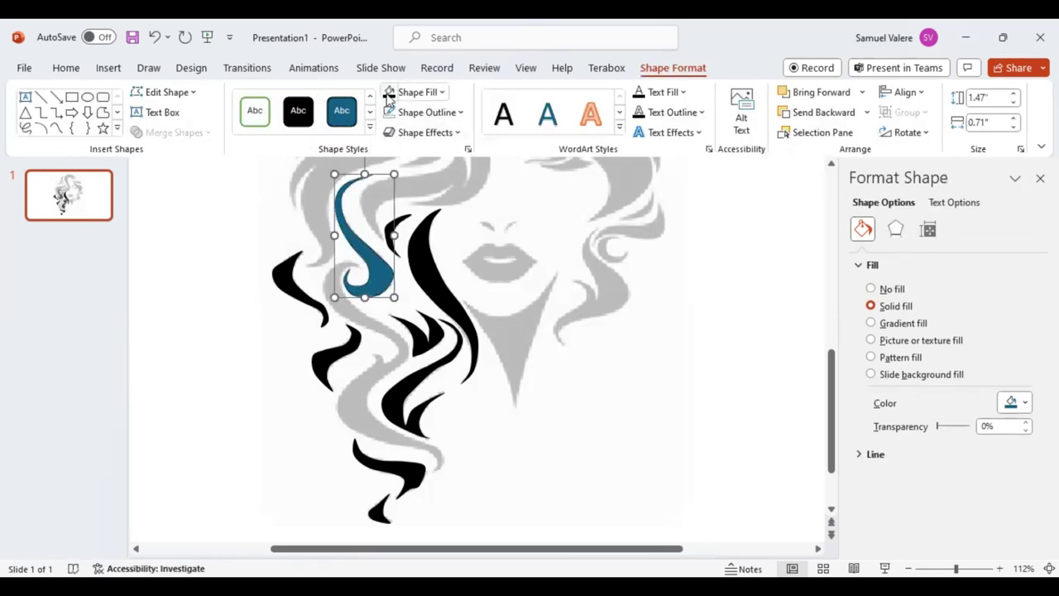
pyautogui.click(386, 98)
pyautogui.click(56, 128)
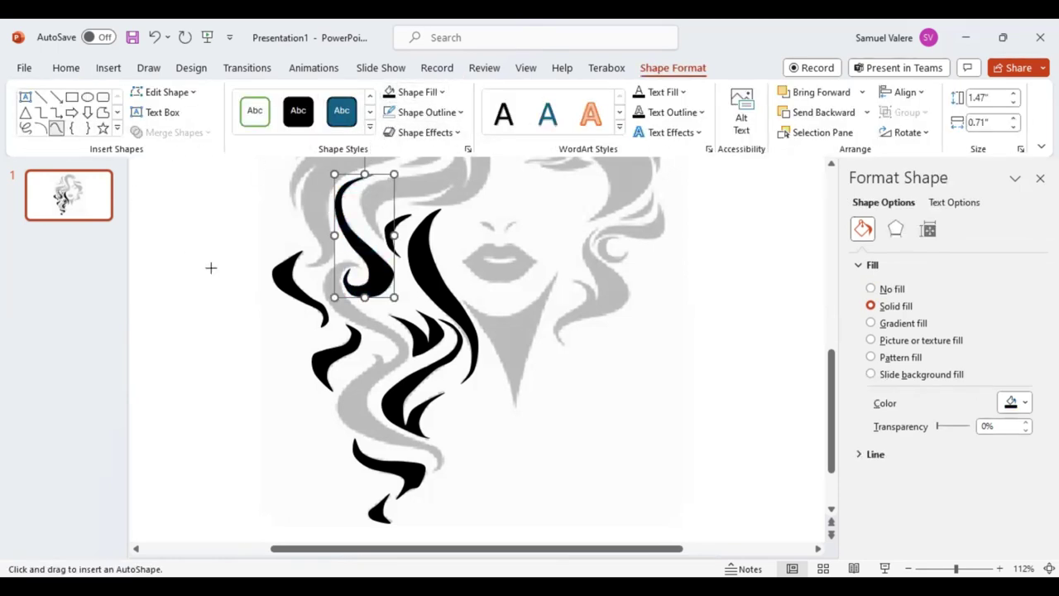
# Trace the long wavy hair section through the middle-left and fill it solid black
pyautogui.click(357, 267)
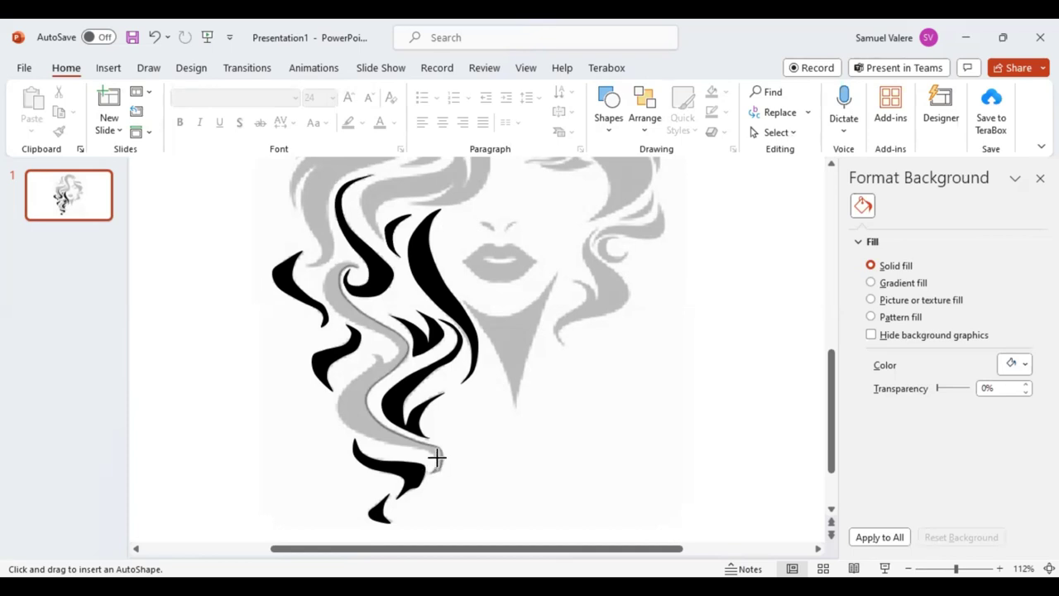
pyautogui.moveTo(437, 456)
pyautogui.mouseDown()
pyautogui.moveTo(357, 434)
pyautogui.moveTo(336, 415)
pyautogui.moveTo(346, 382)
pyautogui.moveTo(372, 365)
pyautogui.moveTo(339, 414)
pyautogui.moveTo(342, 387)
pyautogui.mouseUp()
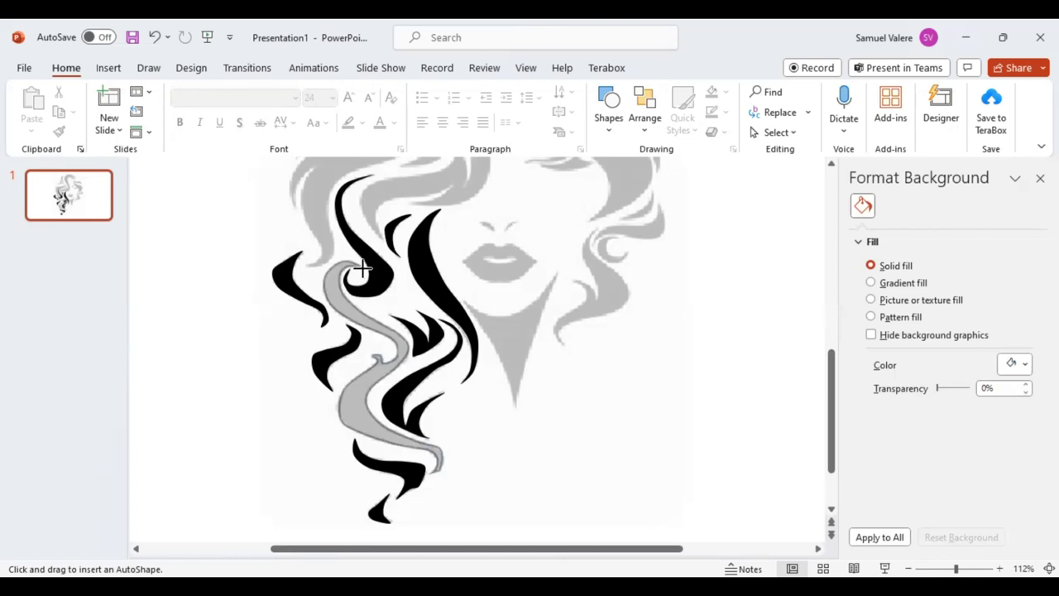
pyautogui.click(360, 269)
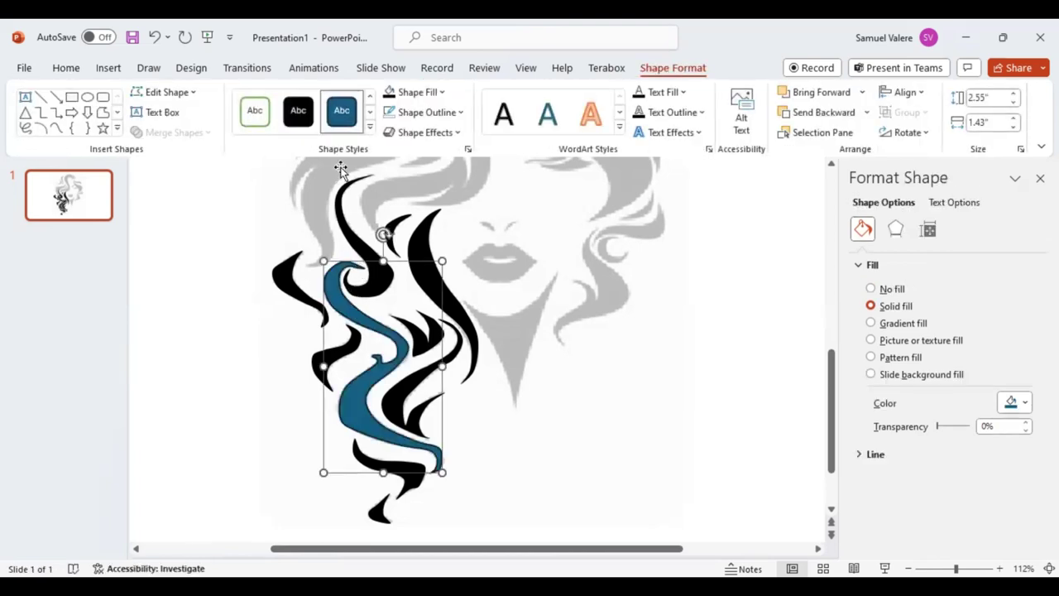
pyautogui.click(389, 94)
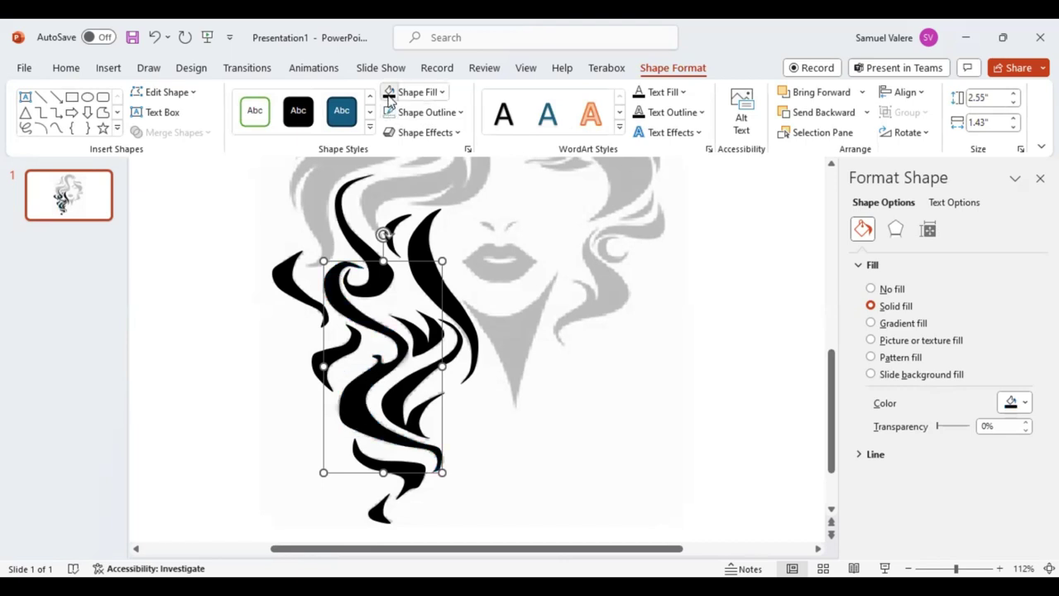
pyautogui.click(55, 128)
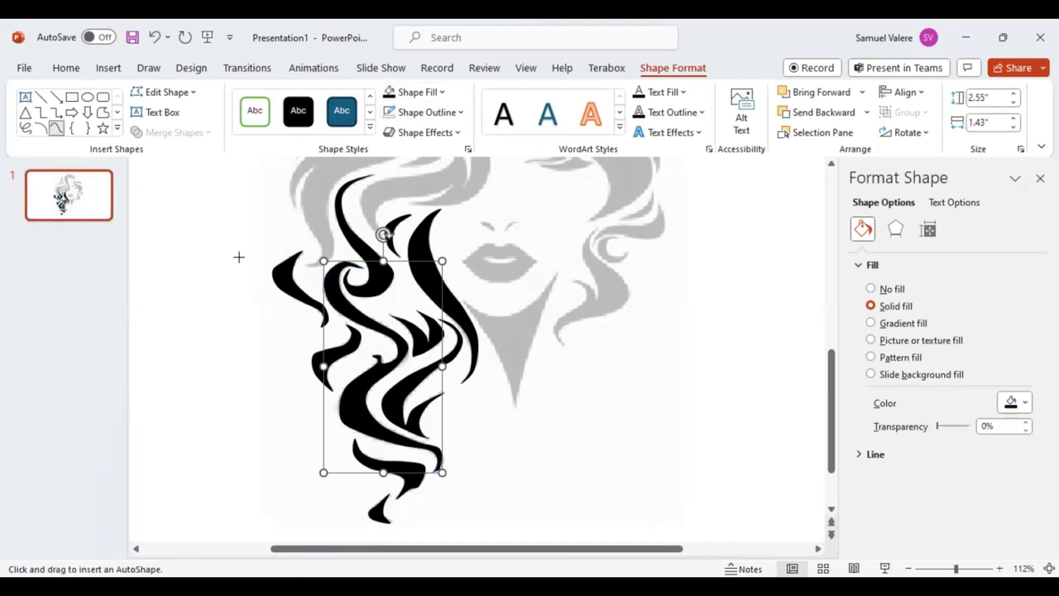
pyautogui.click(465, 301)
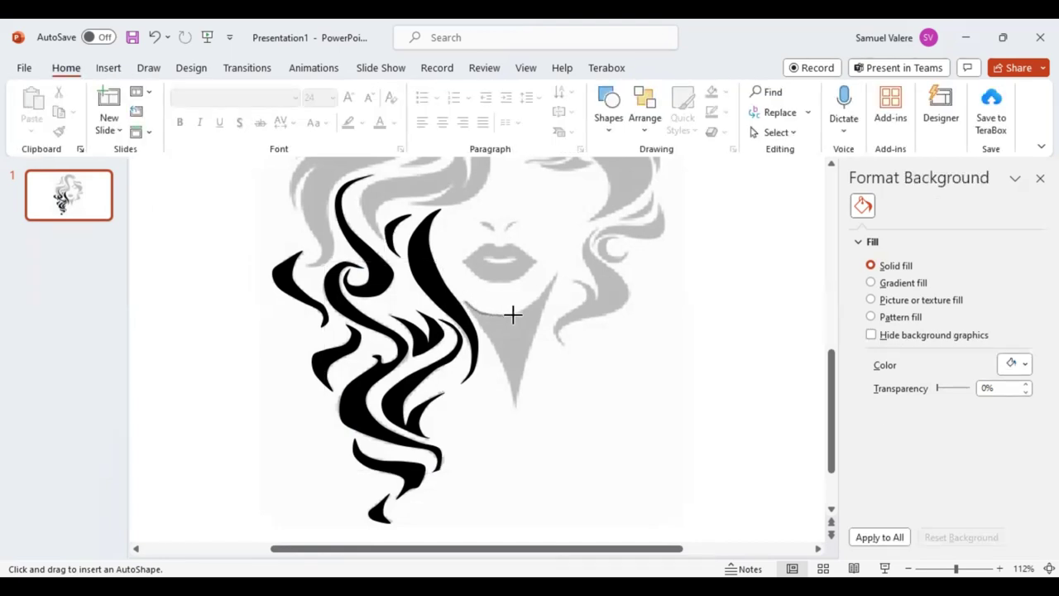
# Complete the V-shaped neck outline below the chin and fill it solid black
pyautogui.click(558, 267)
pyautogui.click(513, 411)
pyautogui.click(464, 302)
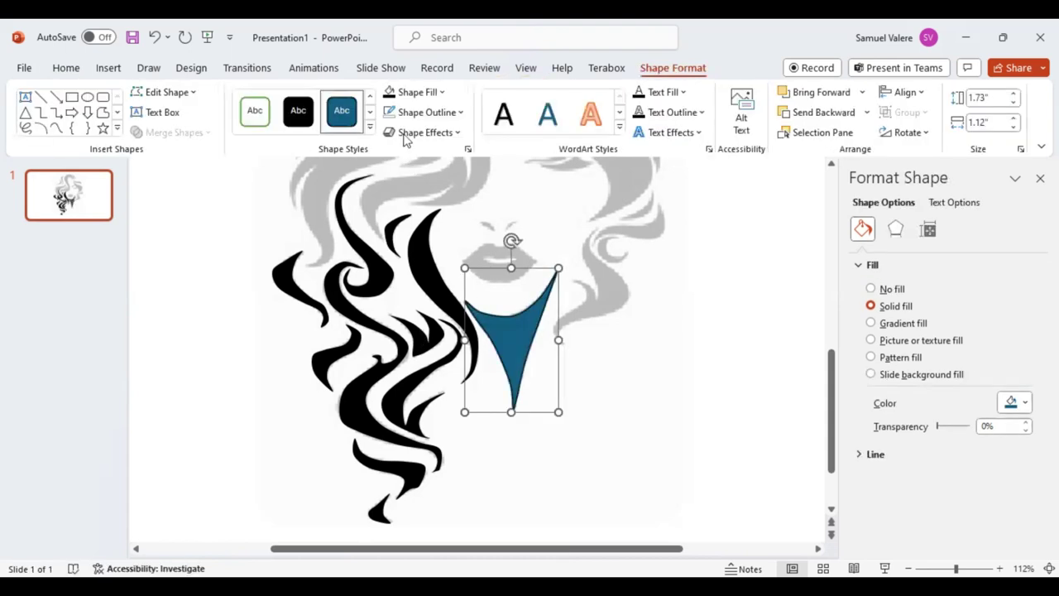
pyautogui.click(393, 96)
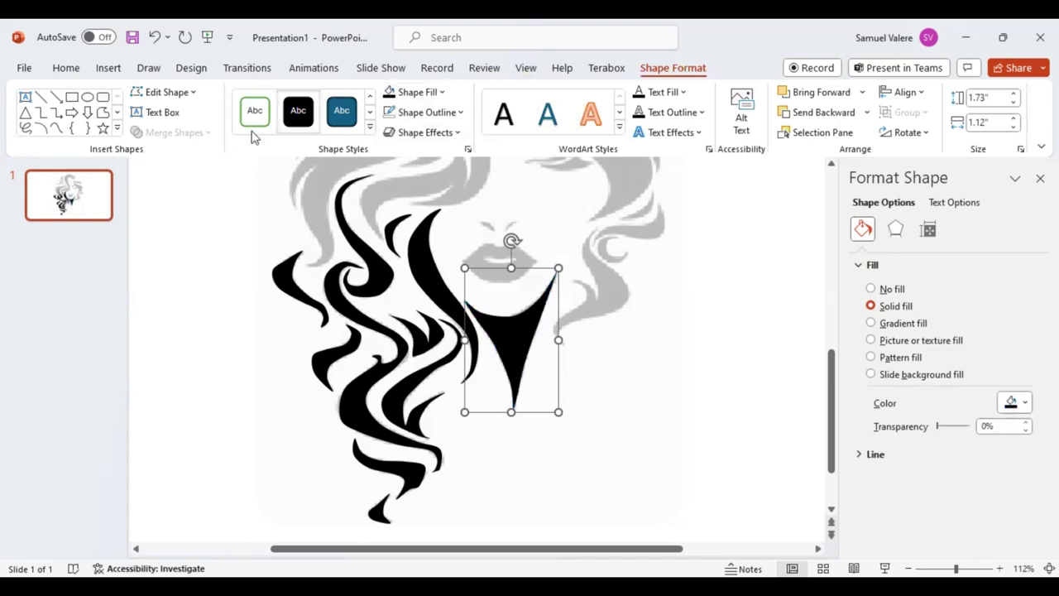
pyautogui.click(60, 129)
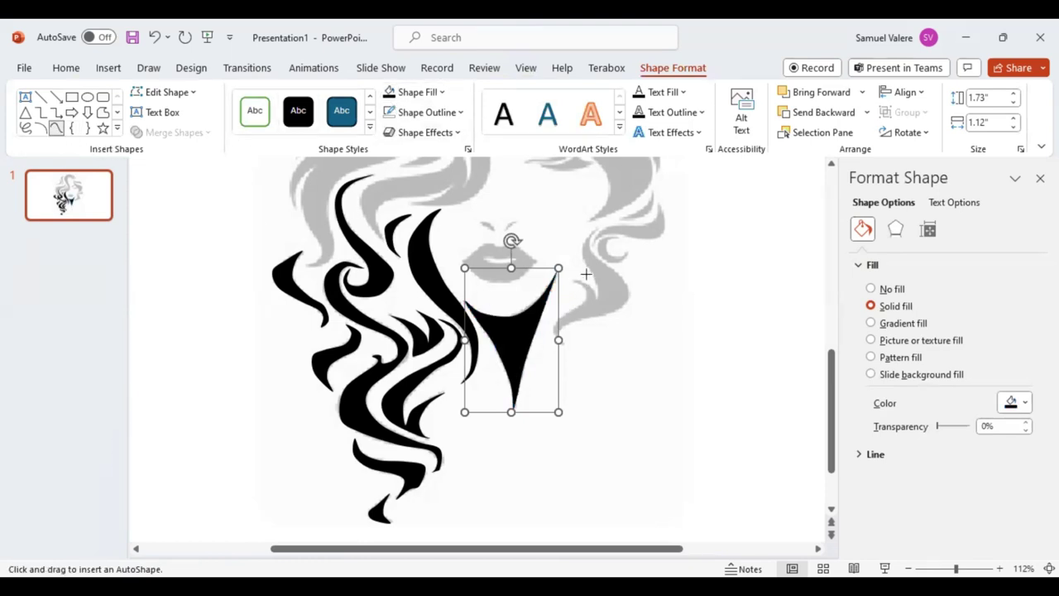
pyautogui.click(616, 238)
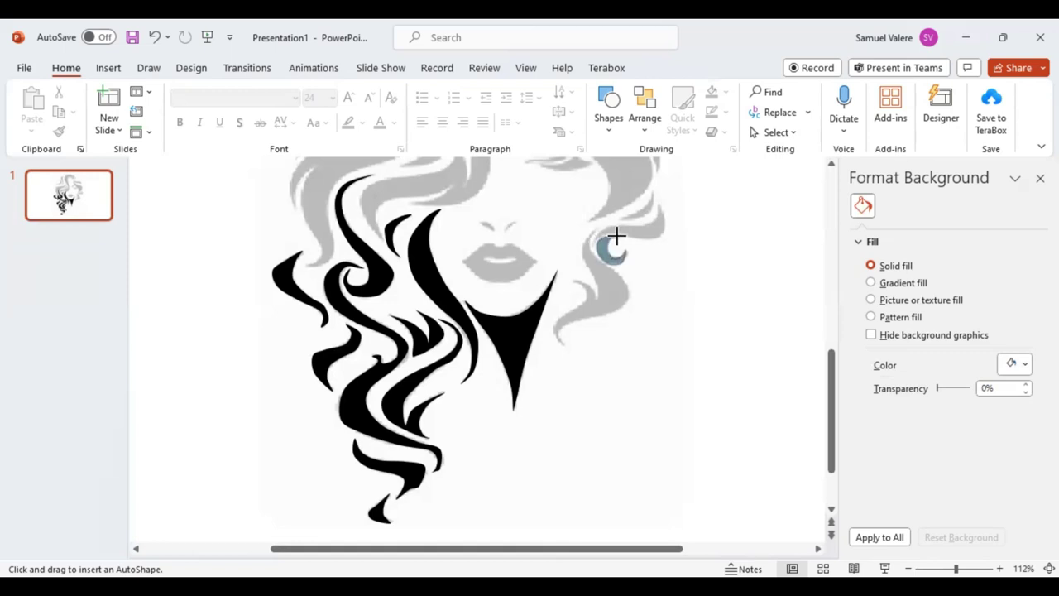
# Finish the crescent curl beside the right cheek and fill it black
pyautogui.moveTo(616, 236); pyautogui.dragTo(618, 235)
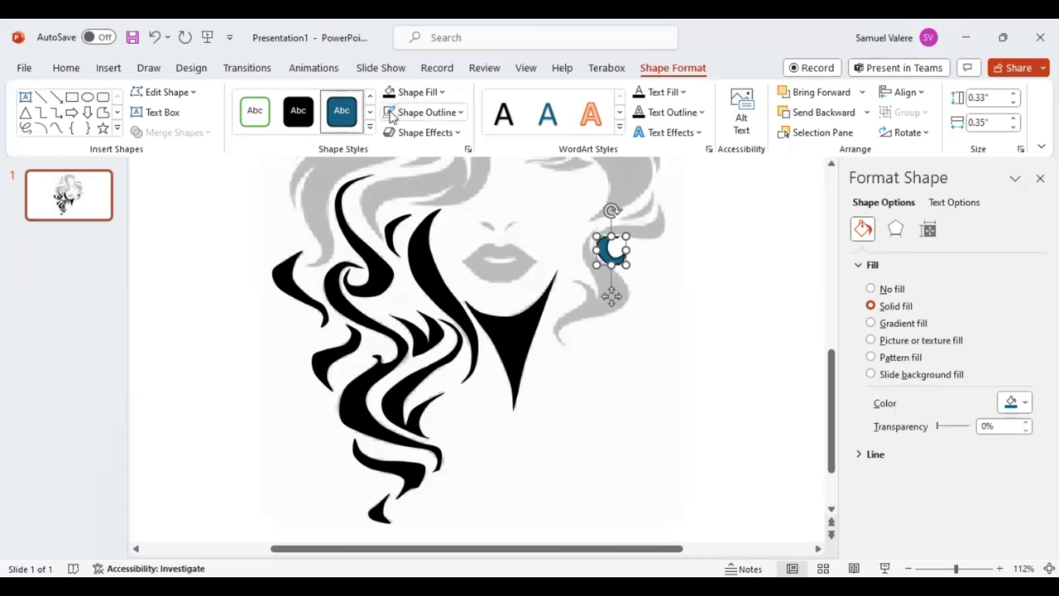
pyautogui.click(389, 92)
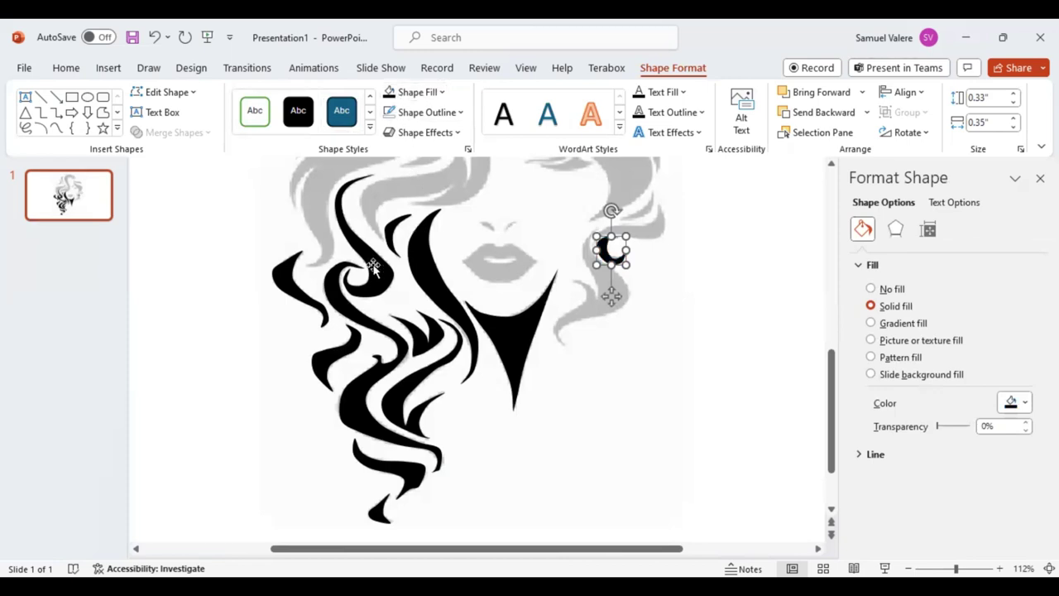
pyautogui.click(57, 129)
pyautogui.click(650, 190)
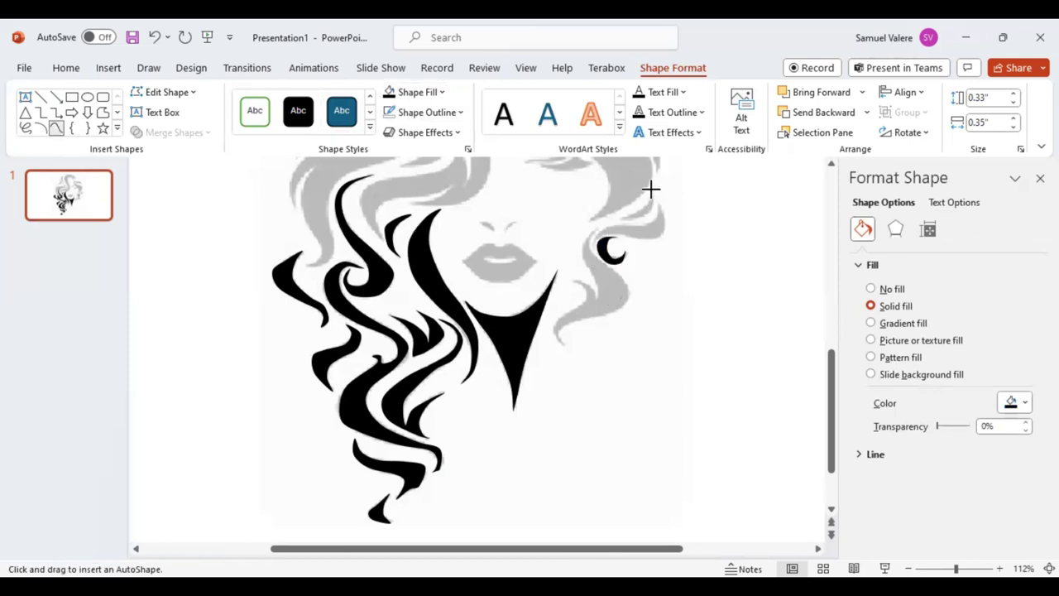
# Trace the thin curl above the crescent and fill it black
pyautogui.click(622, 218)
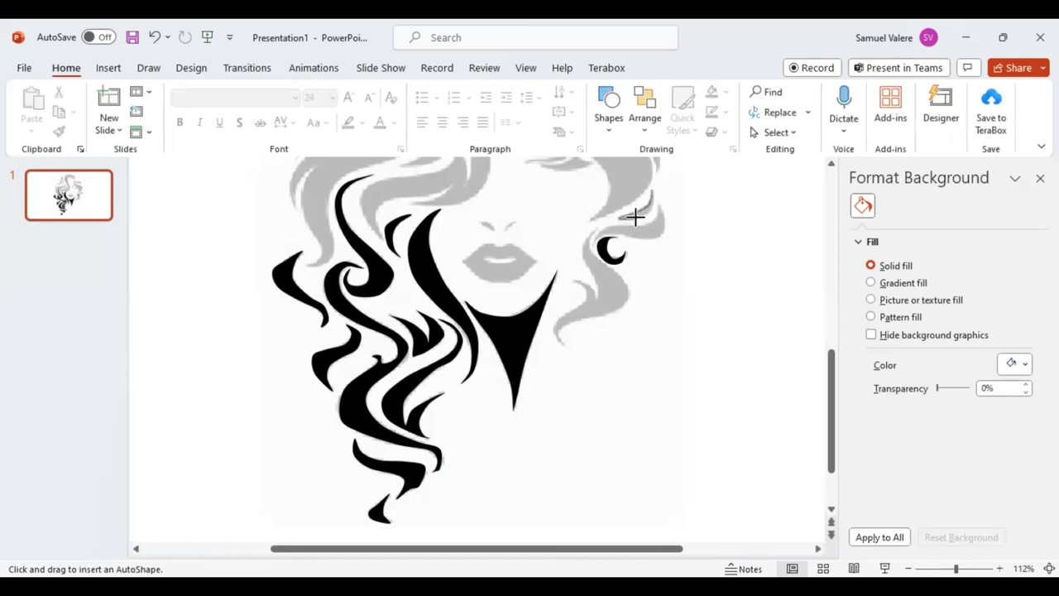
pyautogui.click(648, 212)
pyautogui.click(652, 191)
pyautogui.doubleClick(652, 190)
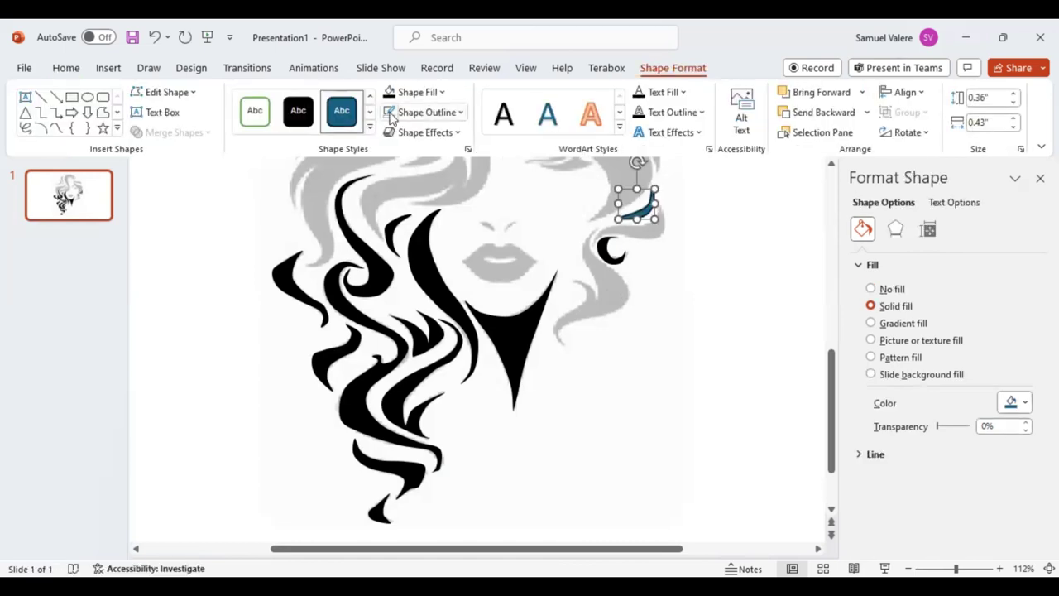
pyautogui.click(389, 93)
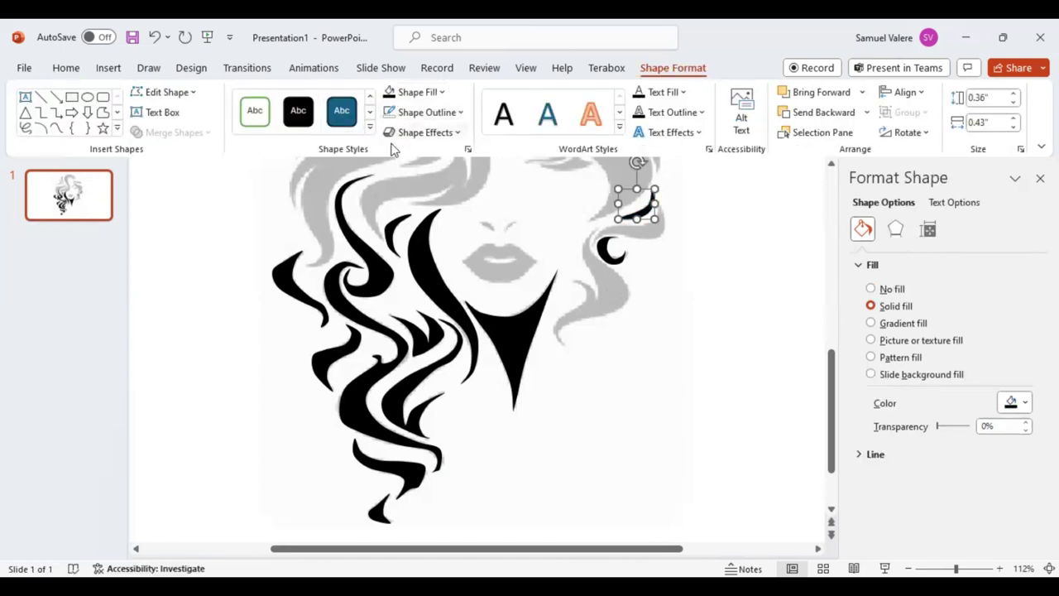
pyautogui.click(55, 129)
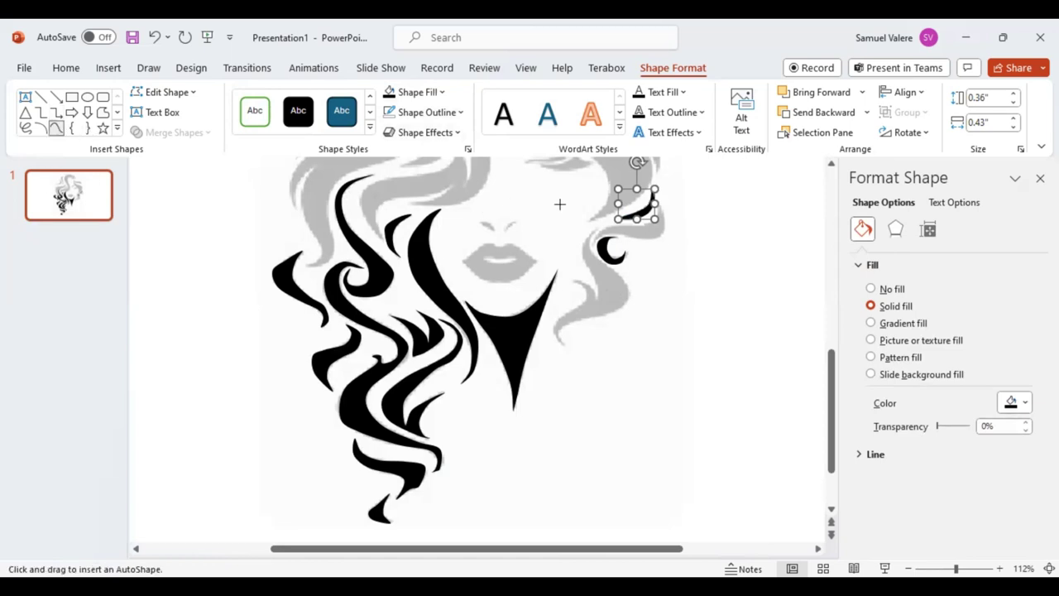
pyautogui.click(594, 242)
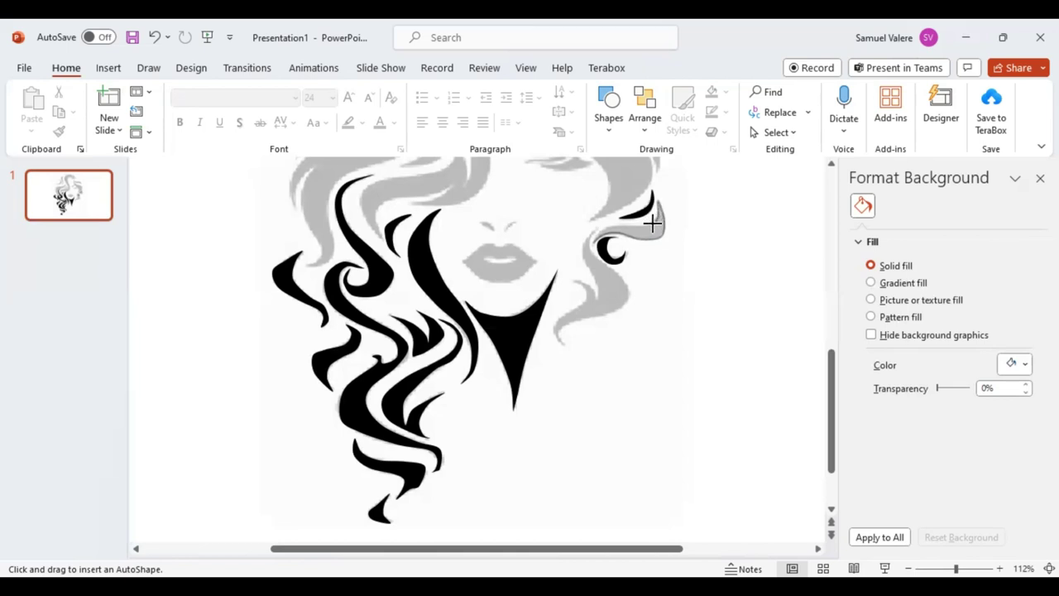
# Finish the small hair piece at the top right and fill it black
pyautogui.click(591, 241)
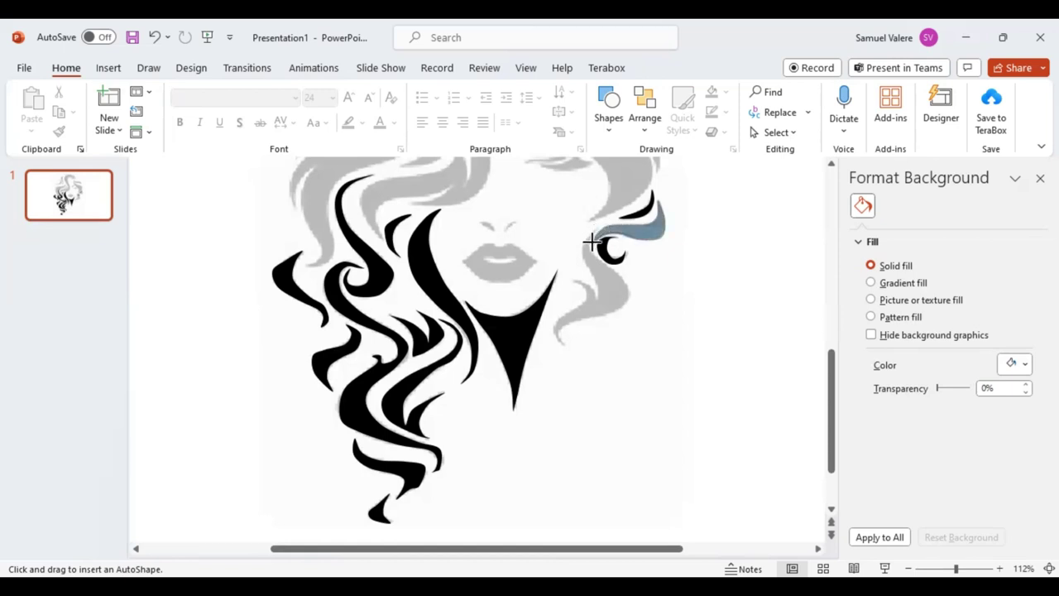
pyautogui.click(591, 241)
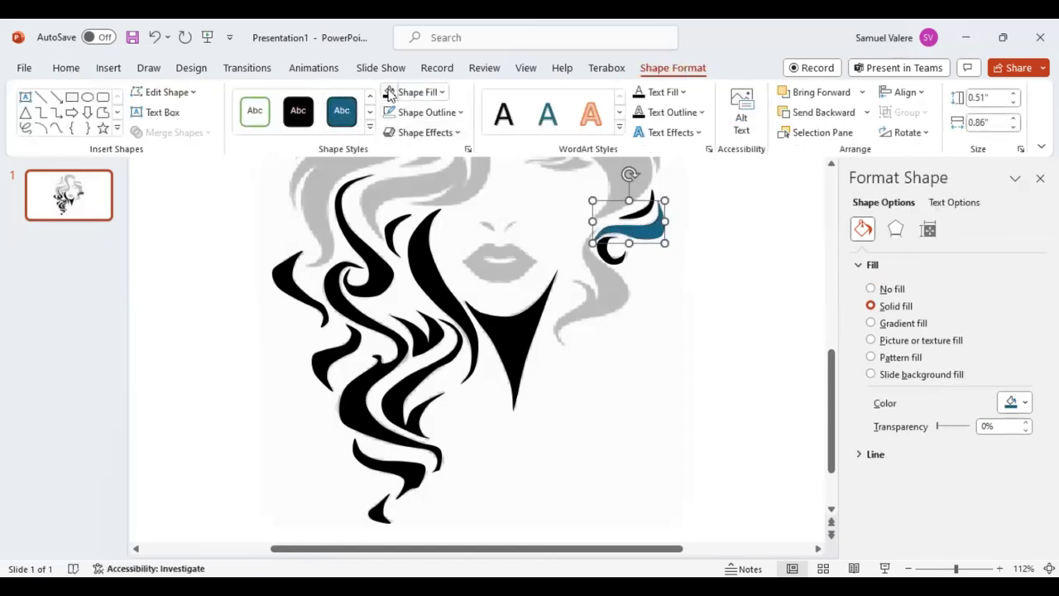
pyautogui.click(389, 95)
pyautogui.click(56, 129)
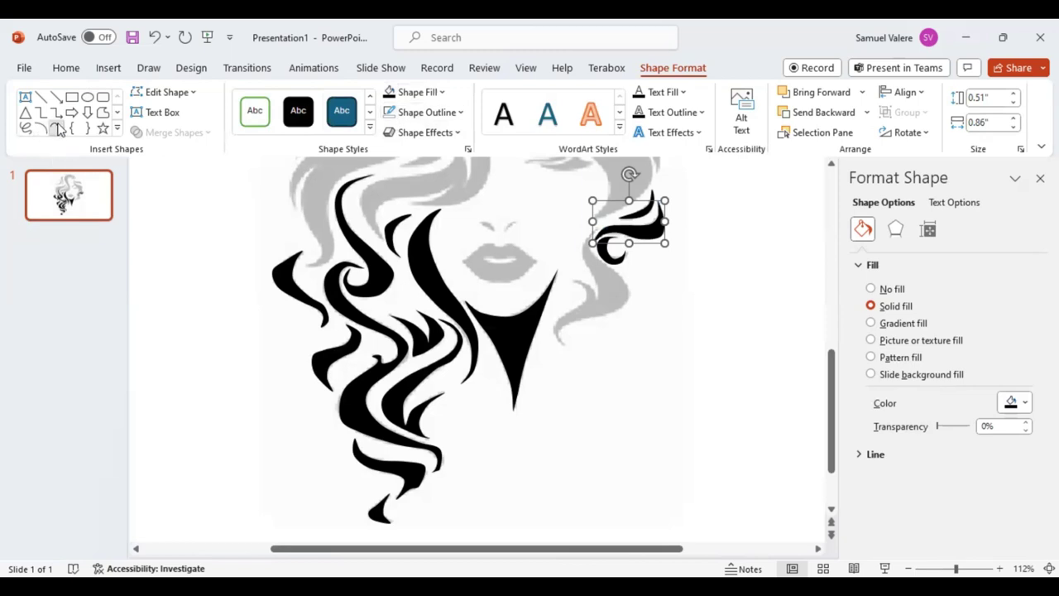
pyautogui.press('Escape')
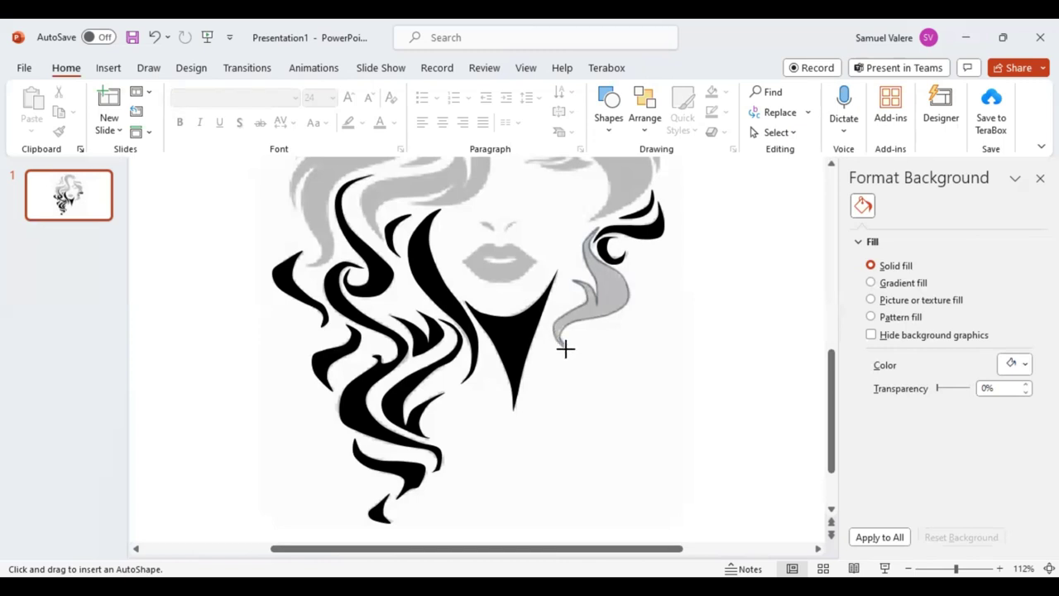
# Complete the long wavy strand down the right cheek and fill it black
pyautogui.click(563, 345)
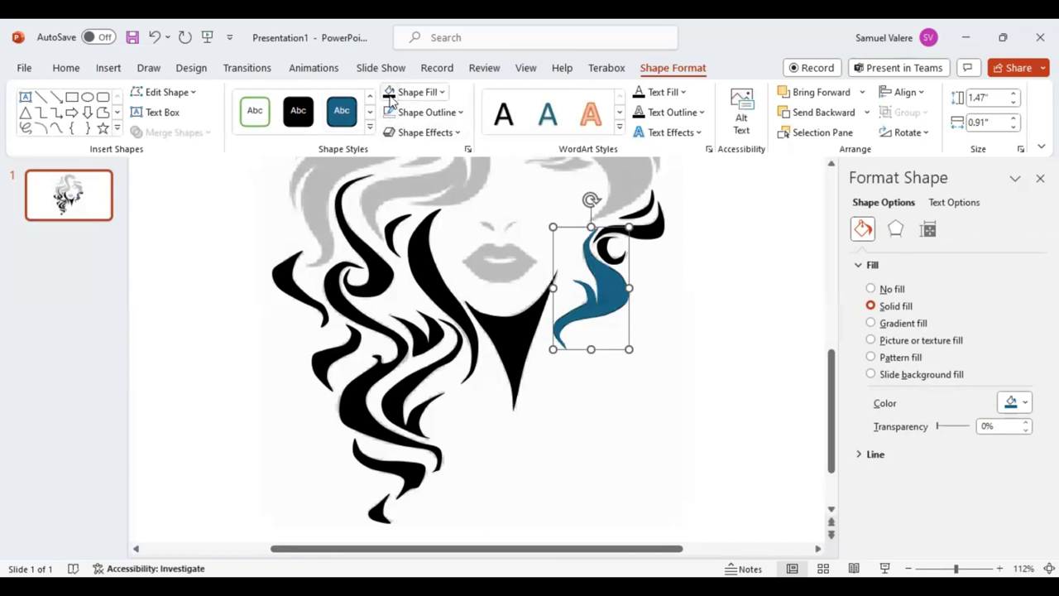
pyautogui.click(390, 91)
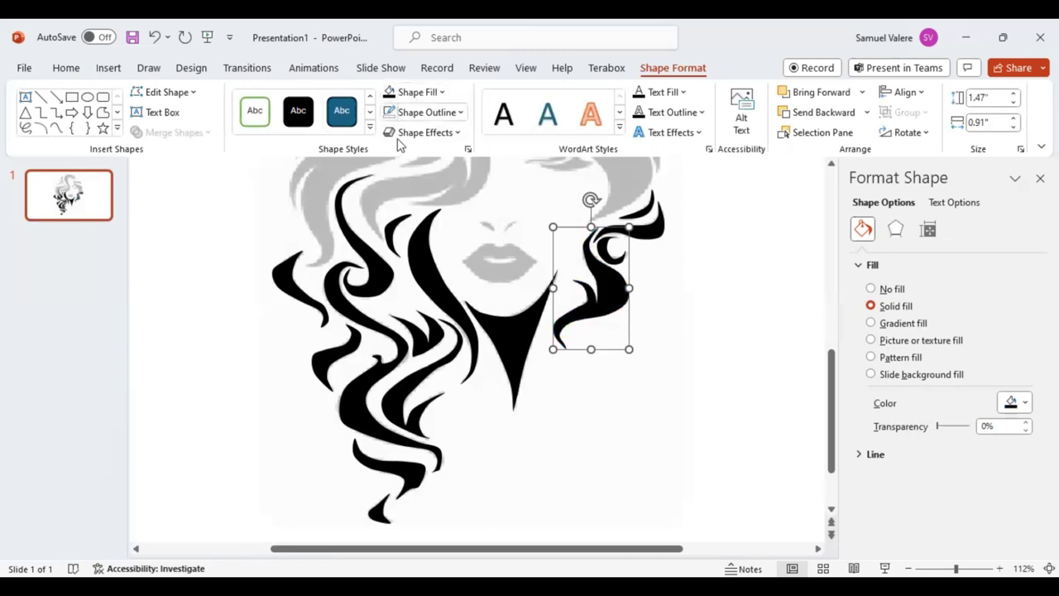
pyautogui.click(56, 128)
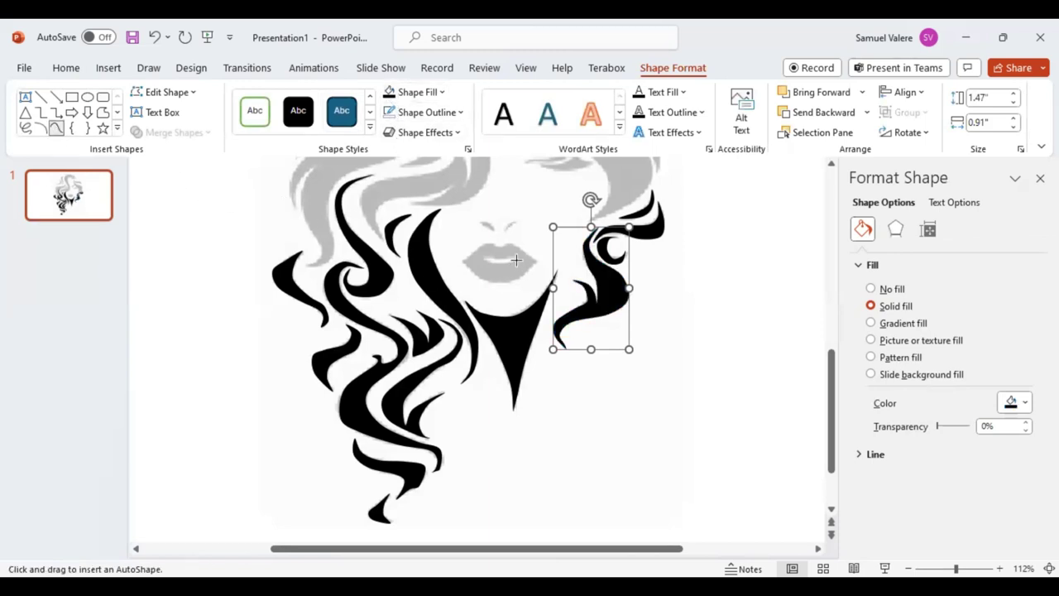
# Draw a small shape over the lips and set it to no fill
pyautogui.press('Escape')
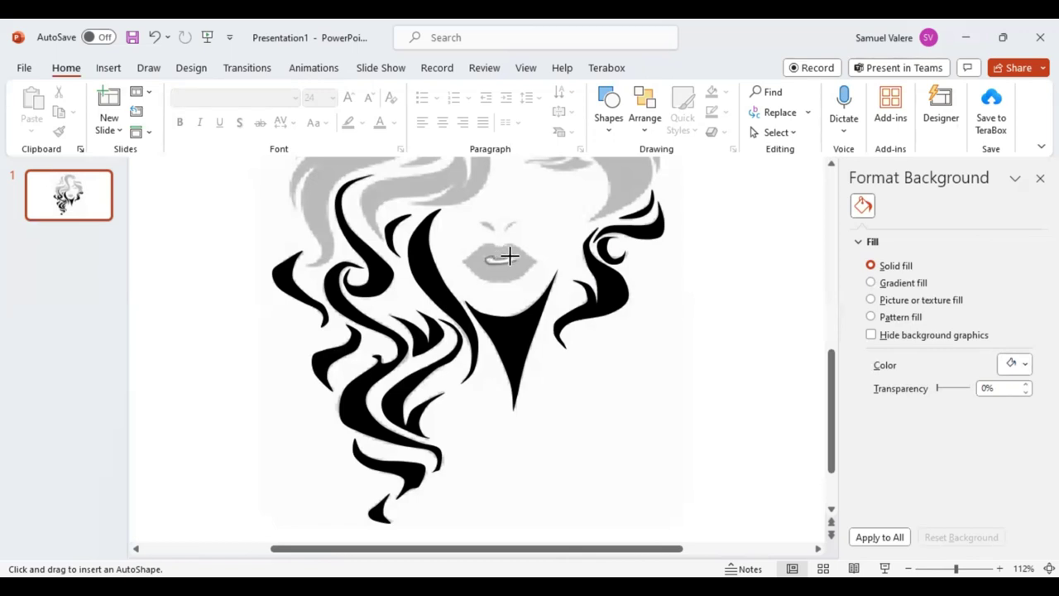
pyautogui.moveTo(515, 263); pyautogui.dragTo(486, 256)
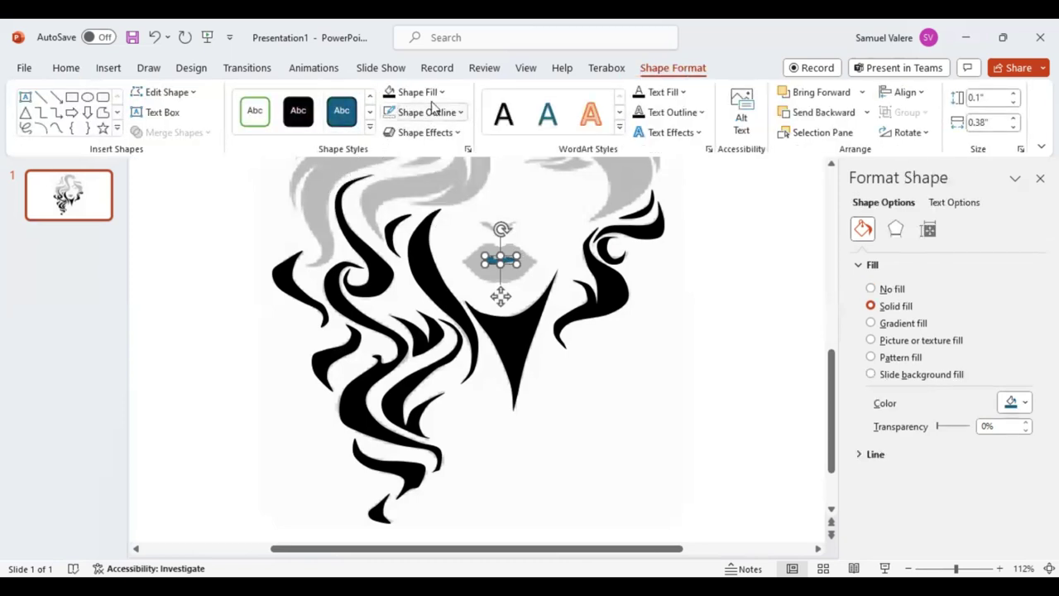
pyautogui.click(417, 91)
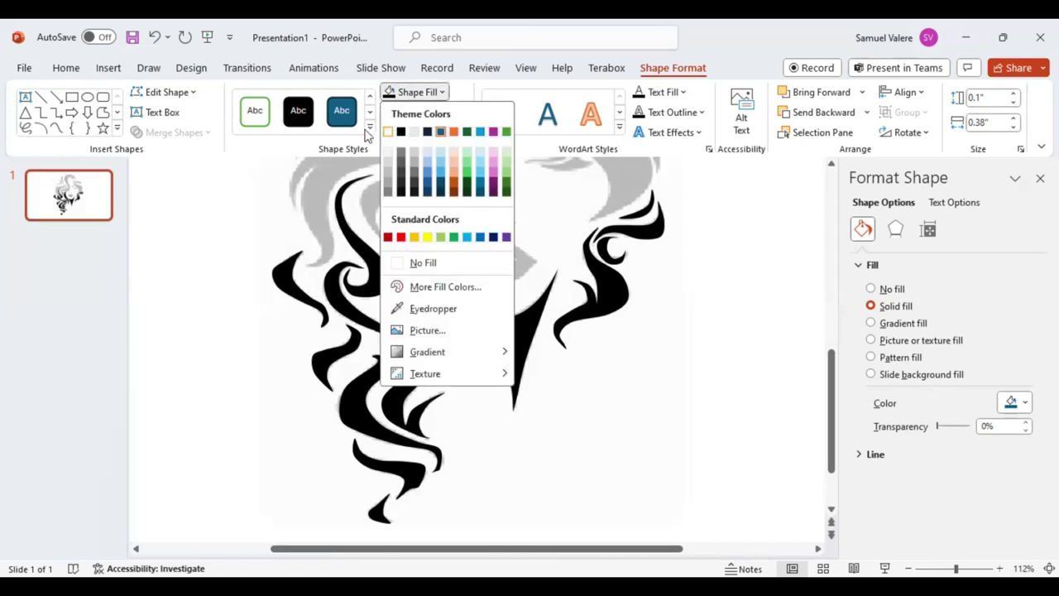
pyautogui.click(409, 263)
pyautogui.click(56, 128)
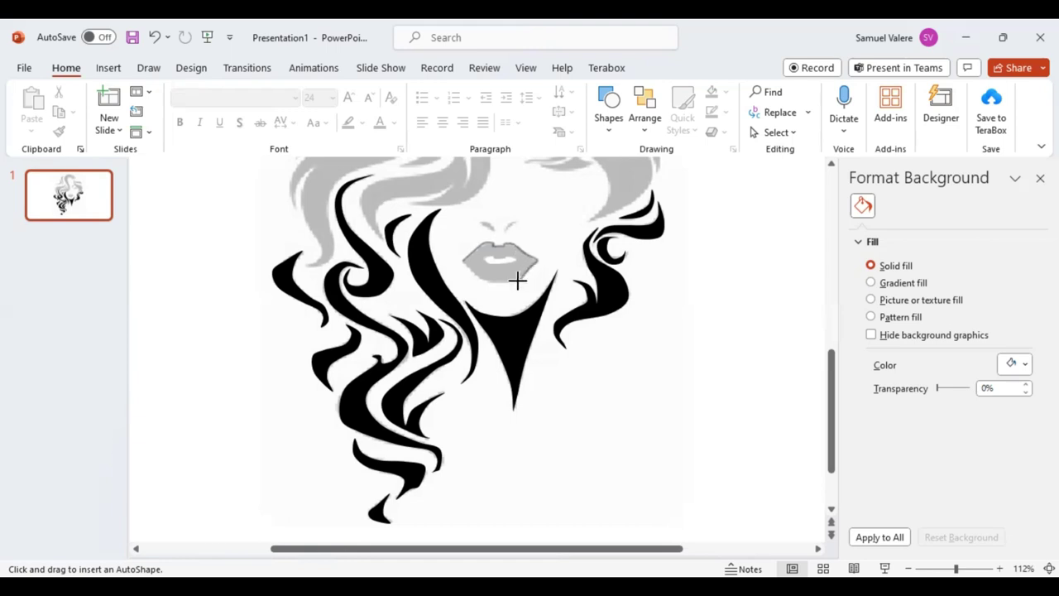
# Trace the lips outline, fill it black, and send it backward so the teeth show
pyautogui.click(463, 264)
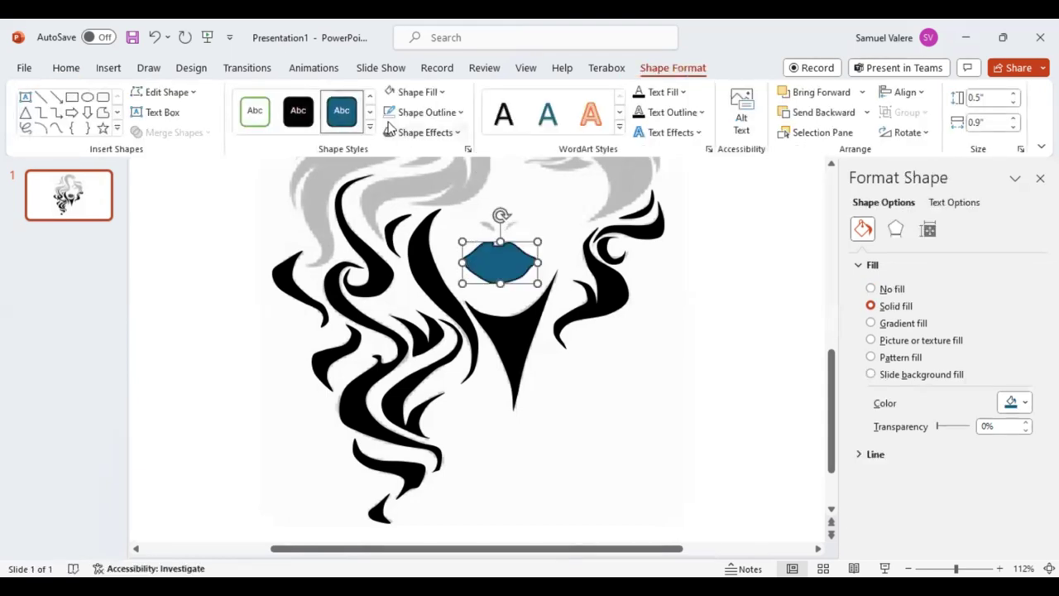
pyautogui.click(441, 92)
pyautogui.click(400, 132)
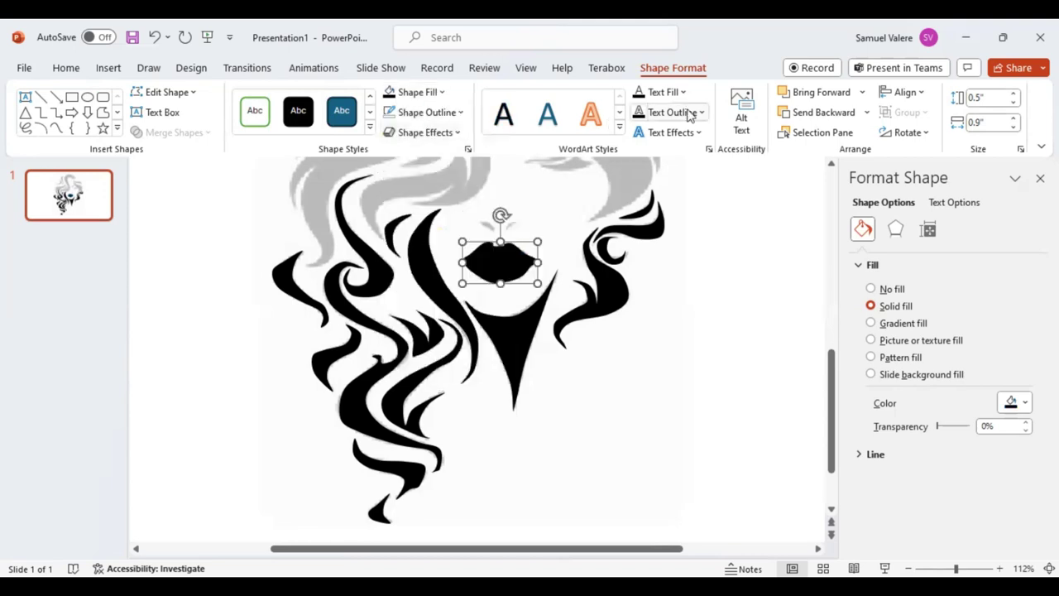
pyautogui.click(868, 118)
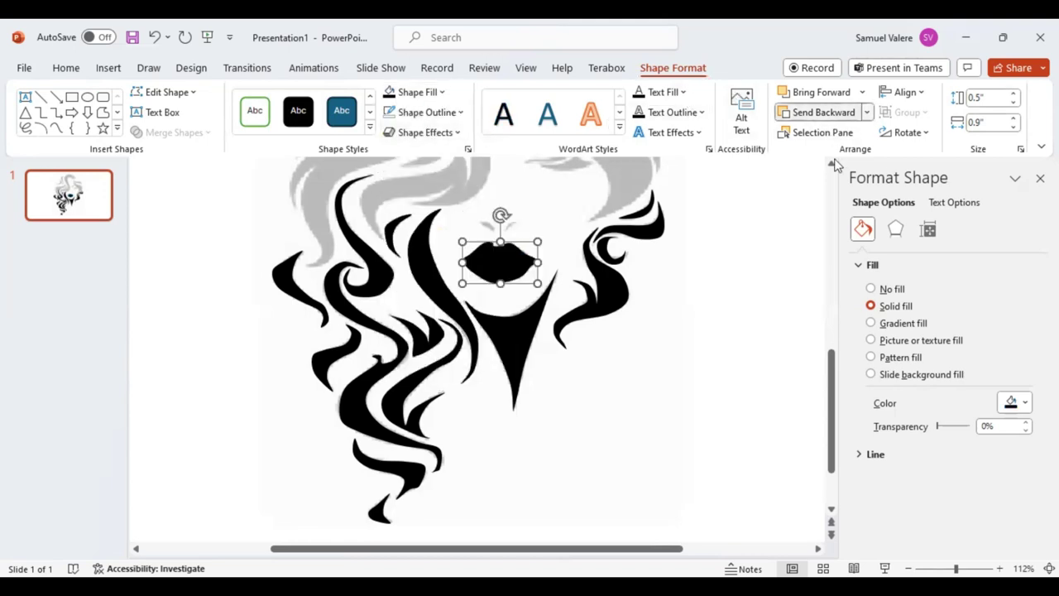
pyautogui.click(807, 154)
# Draw the two small freeform nostril marks on the nose above the lips
pyautogui.click(56, 128)
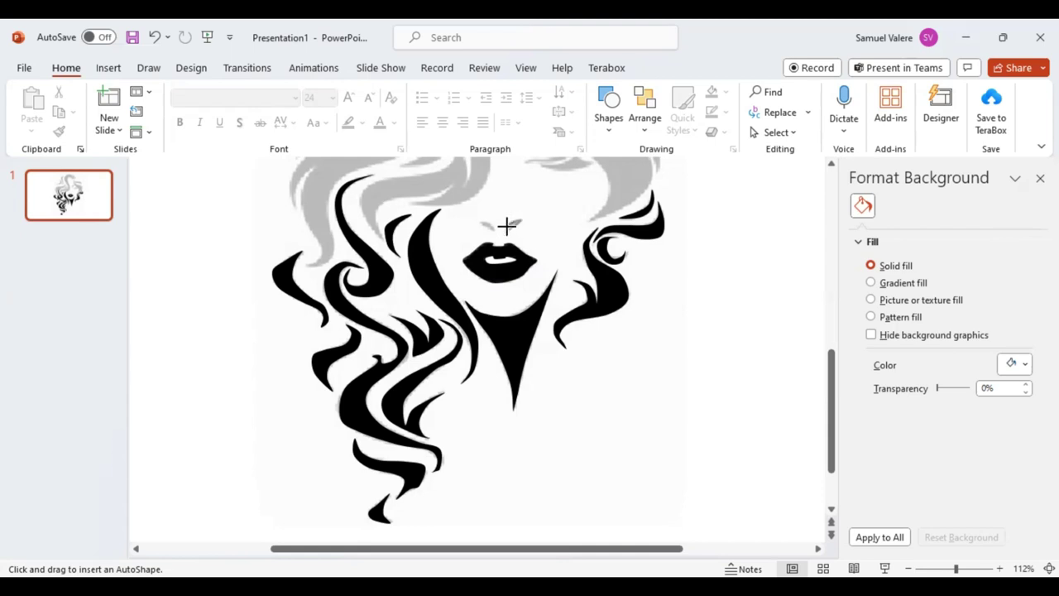
pyautogui.moveTo(503, 217); pyautogui.dragTo(524, 234)
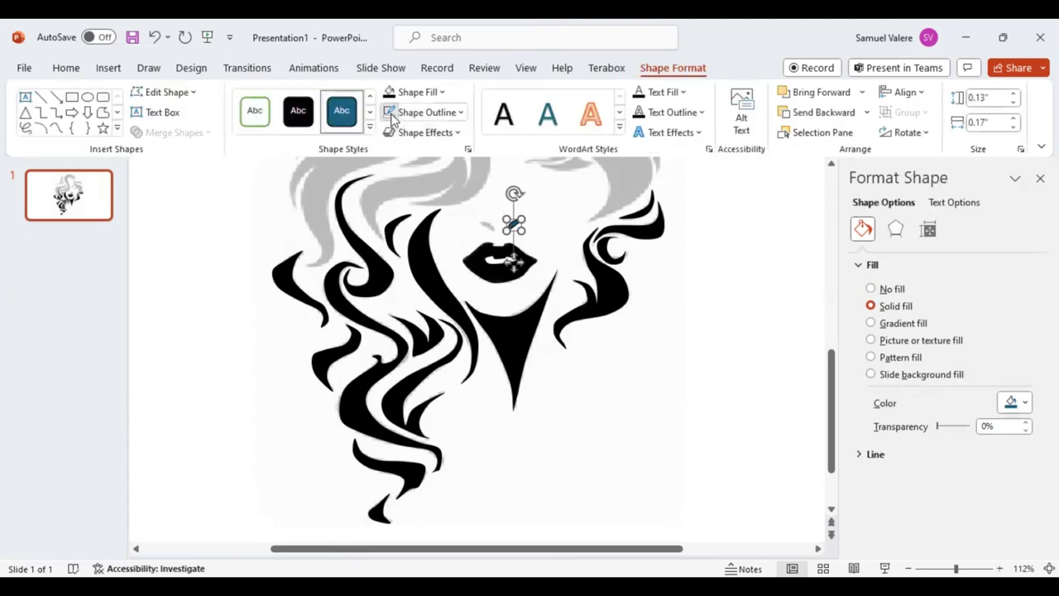
pyautogui.click(56, 129)
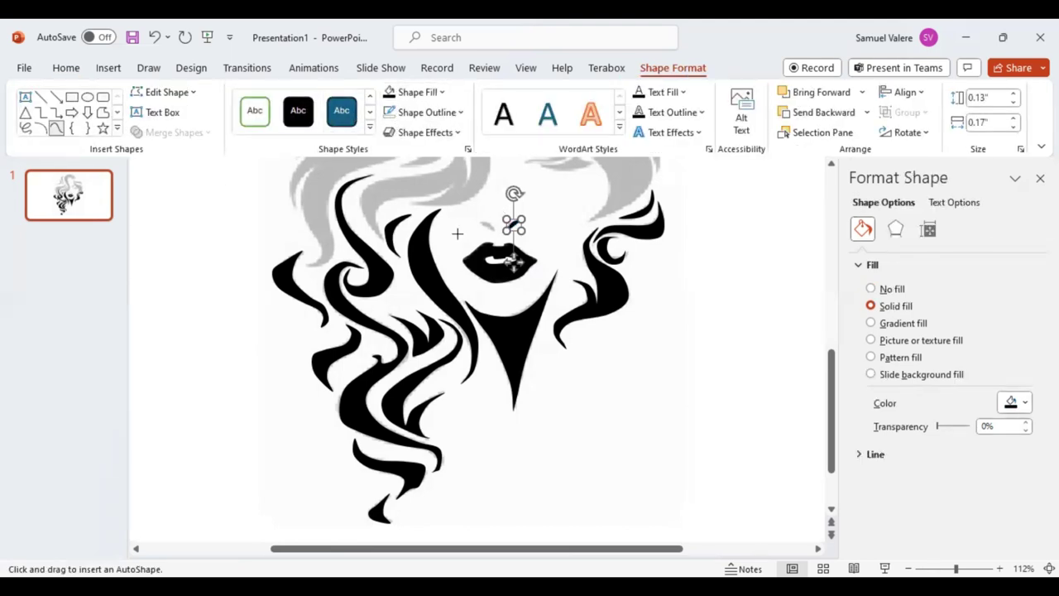
pyautogui.press('Escape')
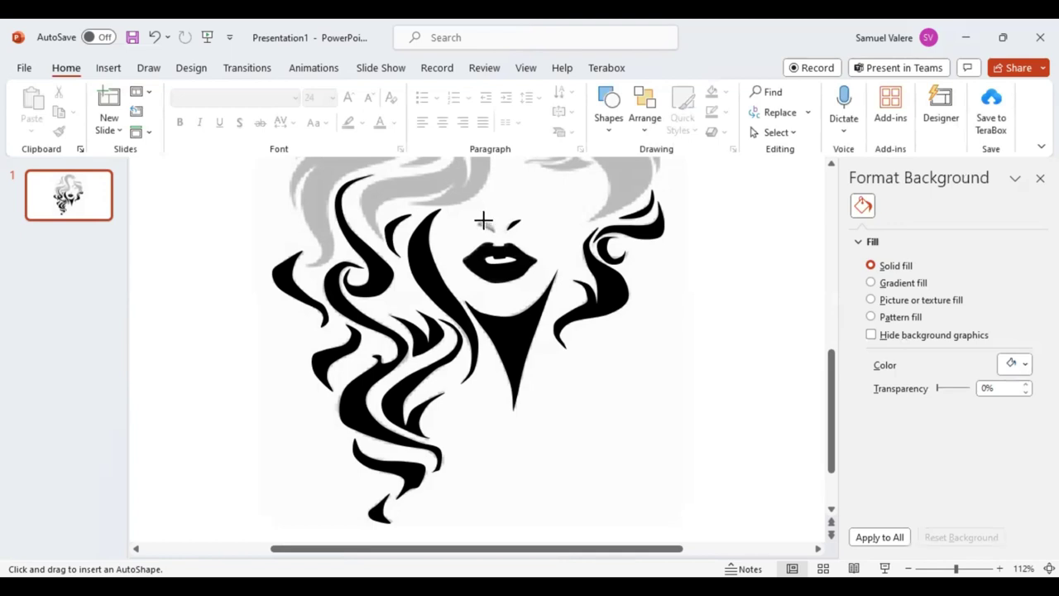
pyautogui.moveTo(485, 220); pyautogui.dragTo(494, 232)
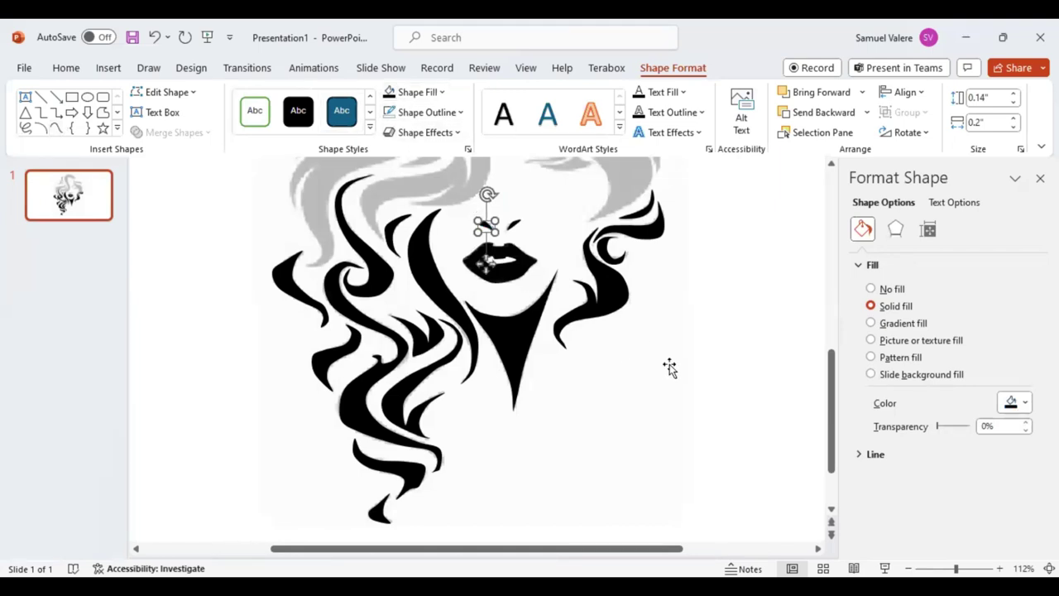
# Trace a four-point shape over the grey hair sliver in the upper-left hair and fill it black
pyautogui.scroll(1, 669, 377)
pyautogui.scroll(2, 669, 376)
pyautogui.scroll(2, 669, 376)
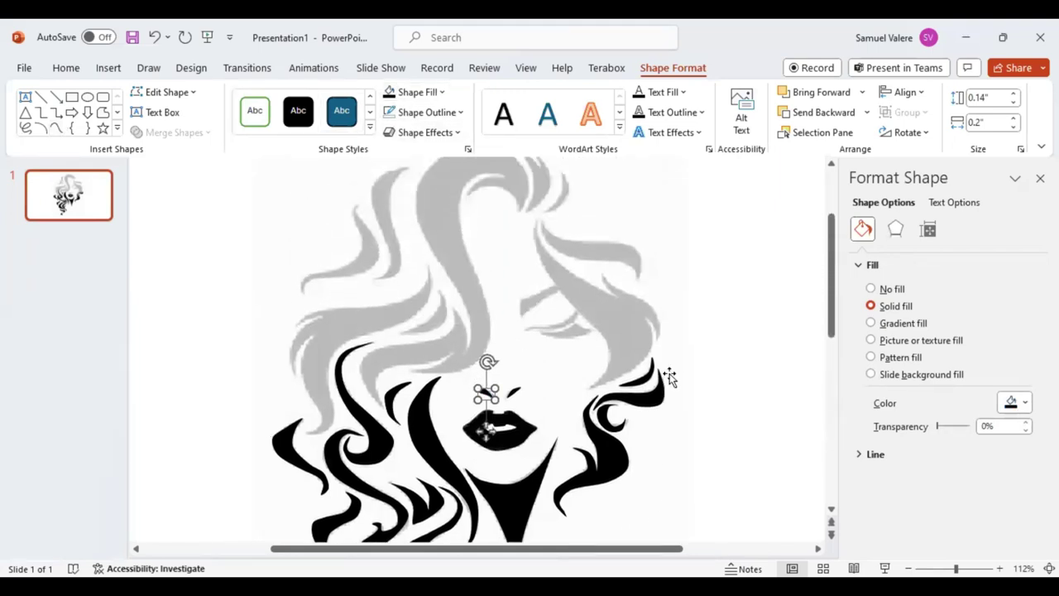
pyautogui.scroll(1, 670, 377)
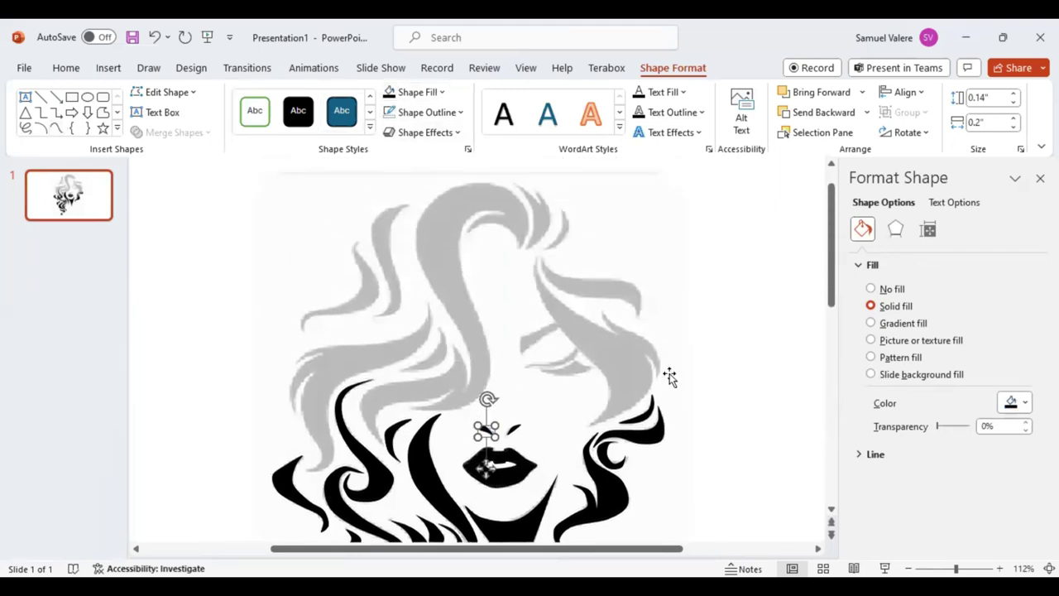
pyautogui.click(55, 129)
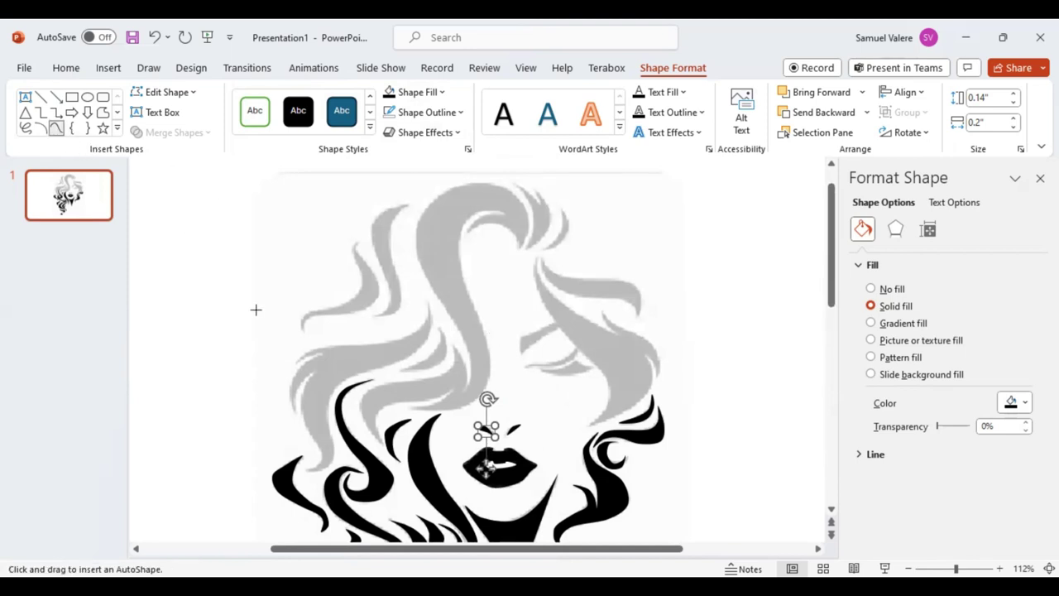
pyautogui.click(439, 329)
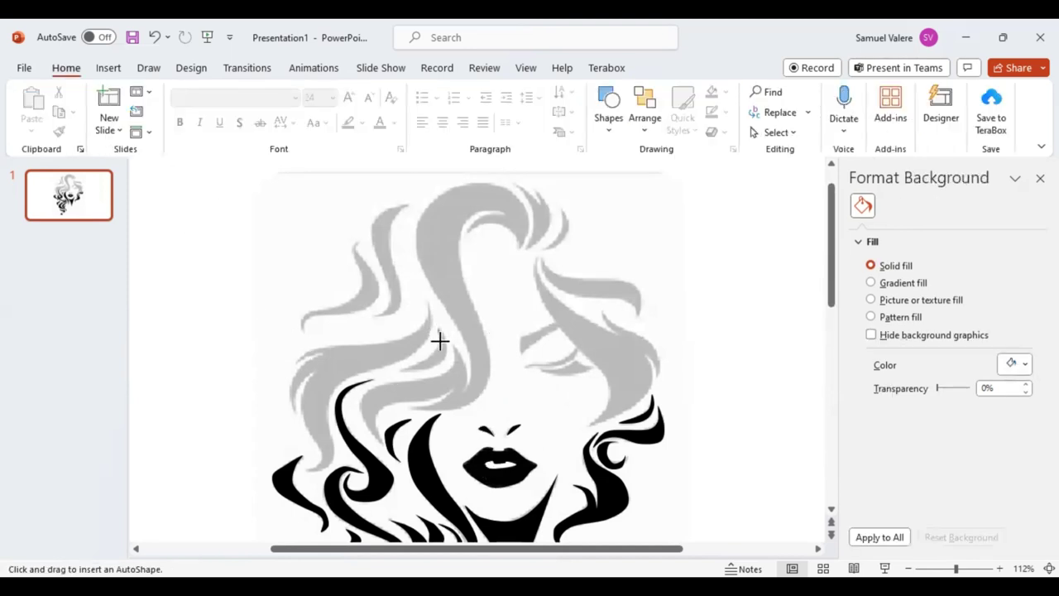
pyautogui.click(398, 368)
pyautogui.click(439, 365)
pyautogui.click(440, 328)
pyautogui.doubleClick(439, 327)
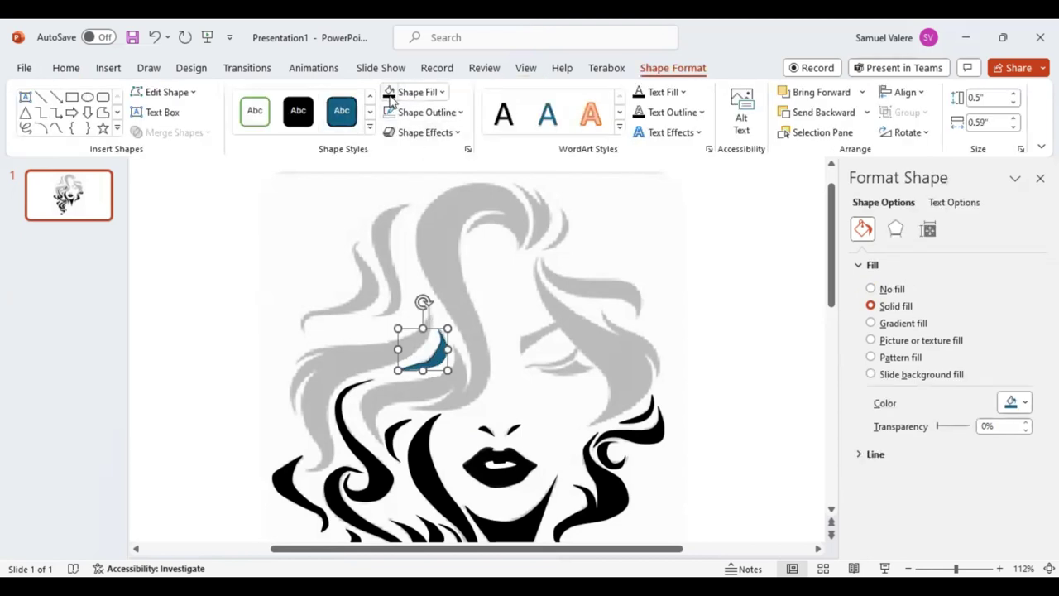
pyautogui.click(390, 92)
pyautogui.click(55, 127)
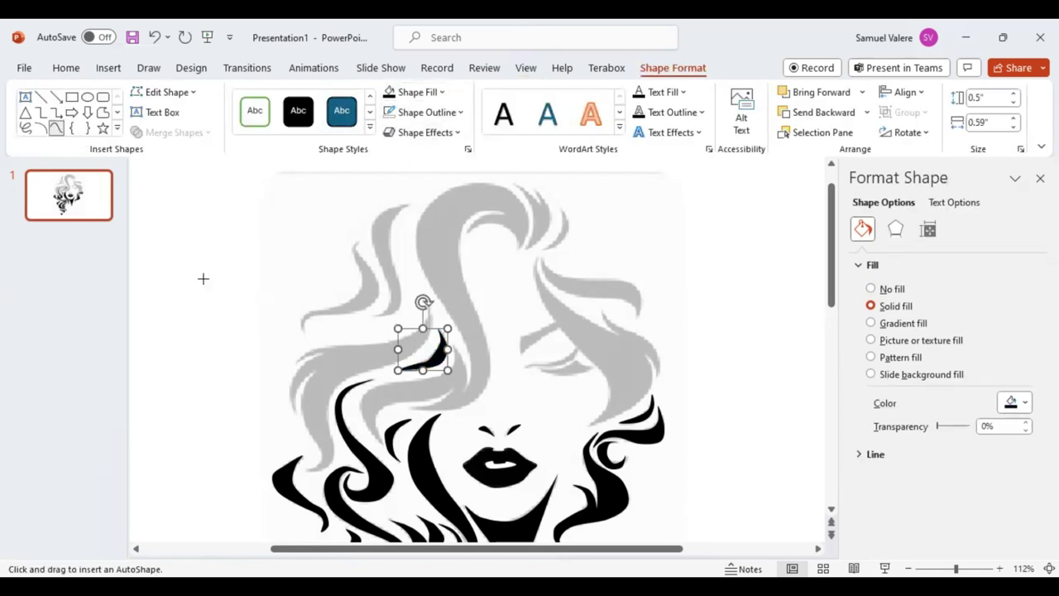
pyautogui.click(306, 469)
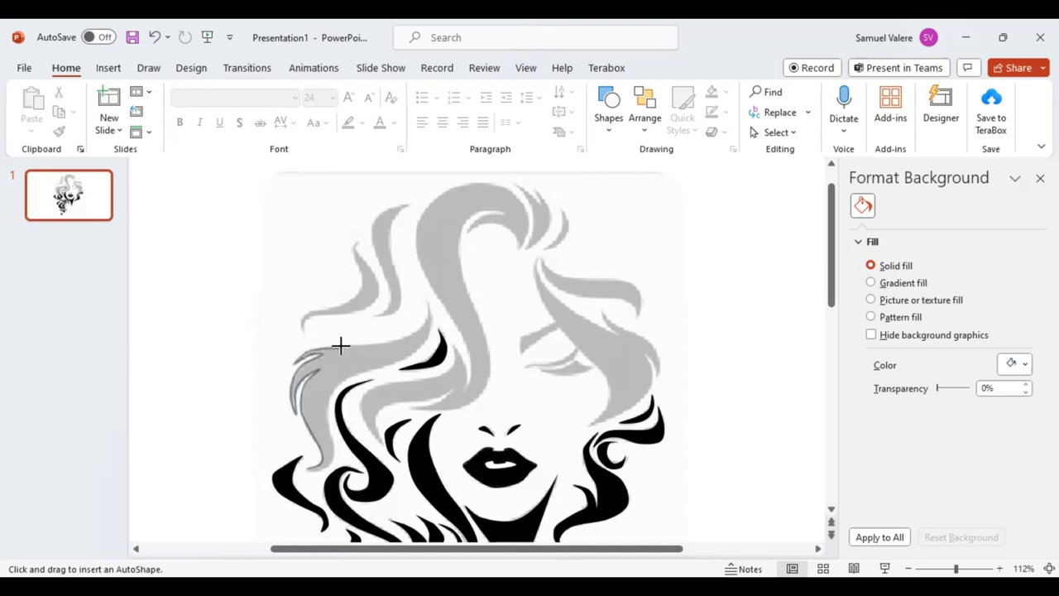
# Trace around the large left hair lock, close the outline, and fill it solid black
pyautogui.moveTo(344, 345); pyautogui.dragTo(411, 332)
pyautogui.click(427, 301)
pyautogui.click(430, 335)
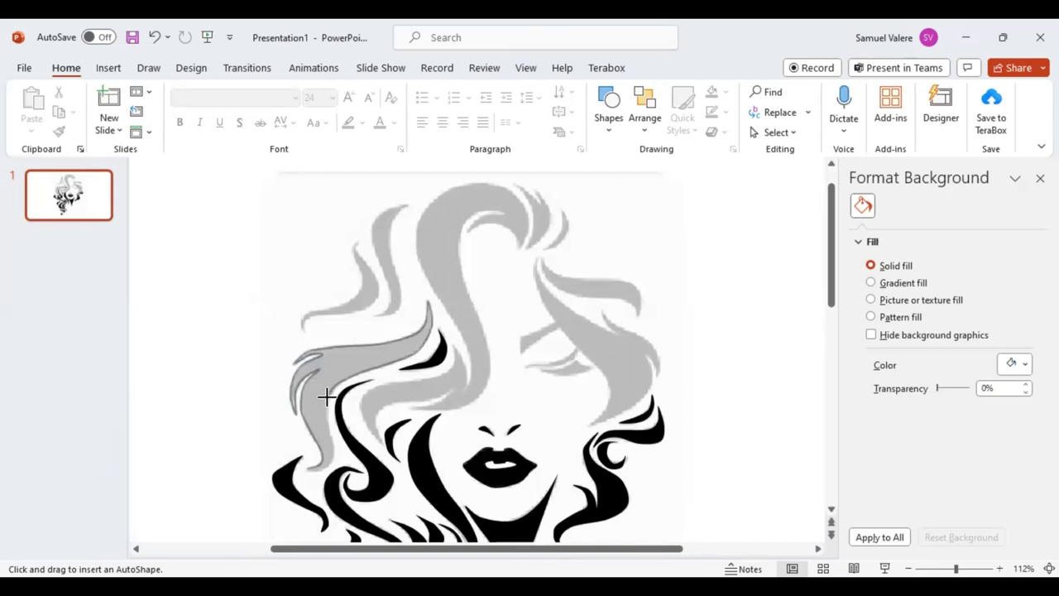
pyautogui.doubleClick(308, 471)
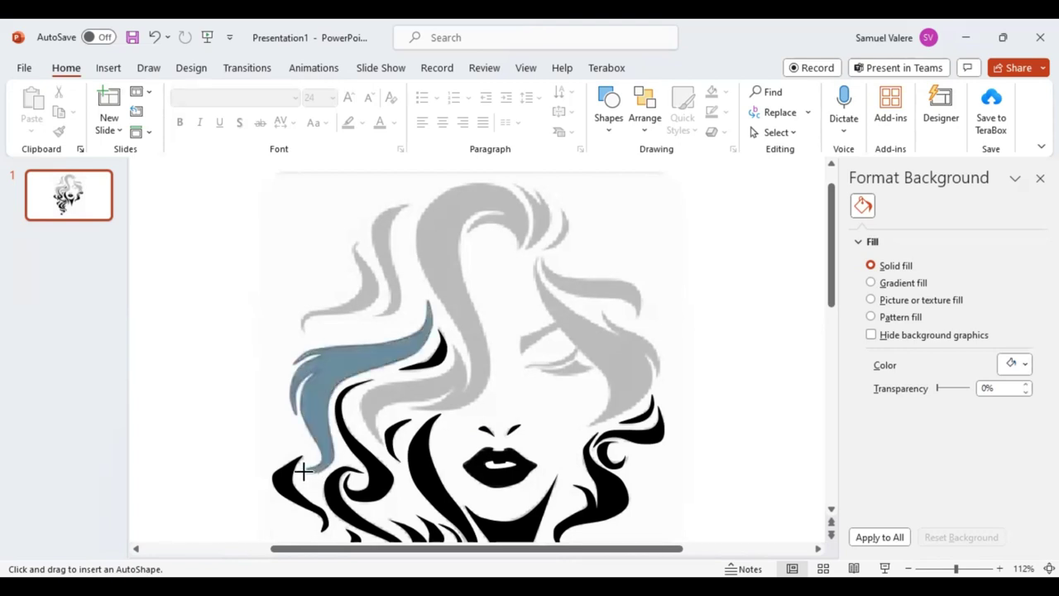
pyautogui.press('Escape')
pyautogui.click(306, 468)
pyautogui.click(308, 468)
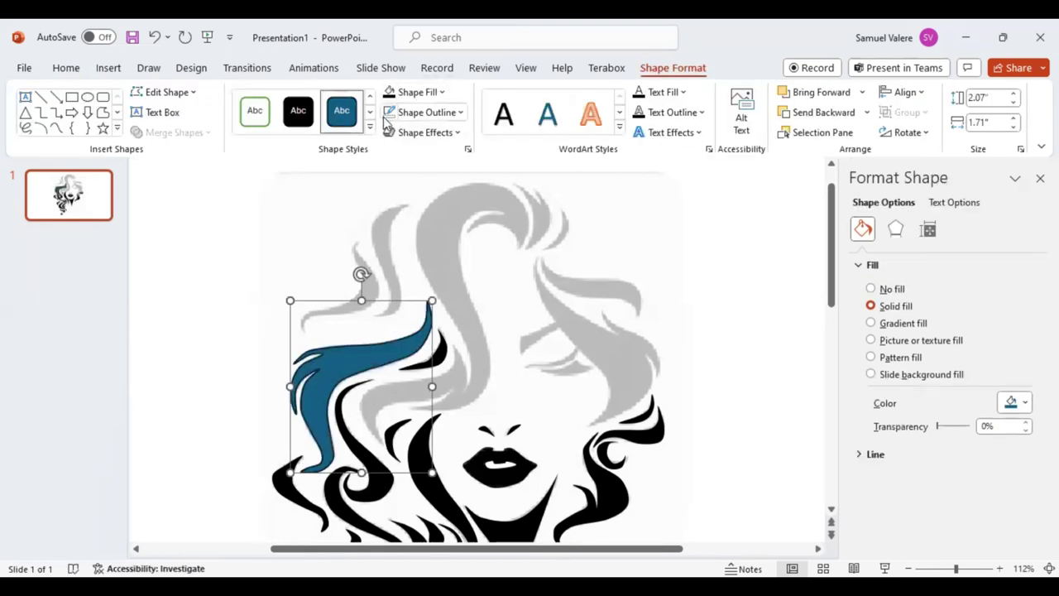
pyautogui.click(389, 93)
pyautogui.click(56, 128)
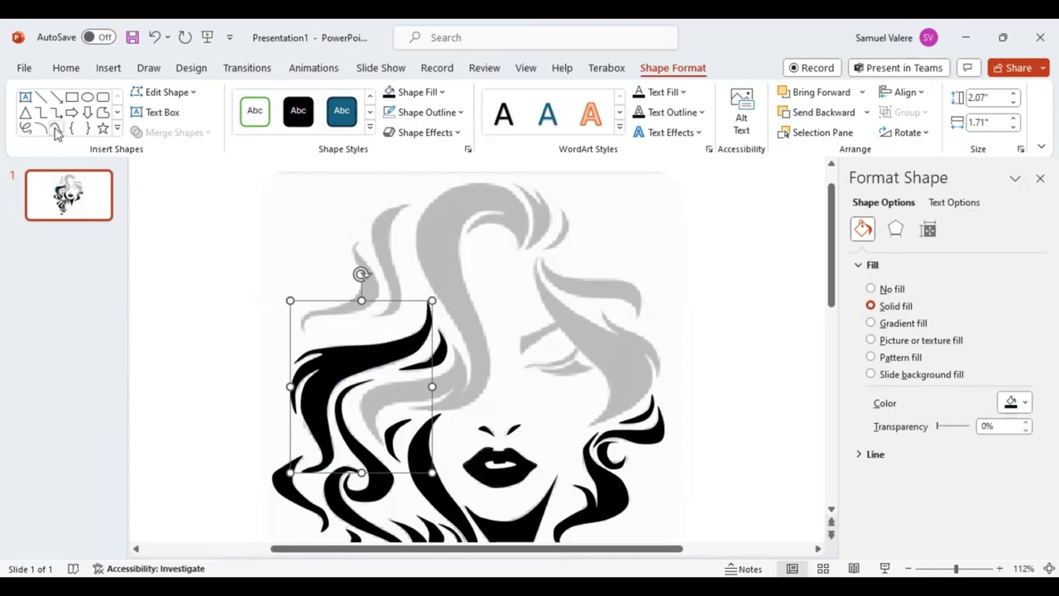
pyautogui.click(359, 242)
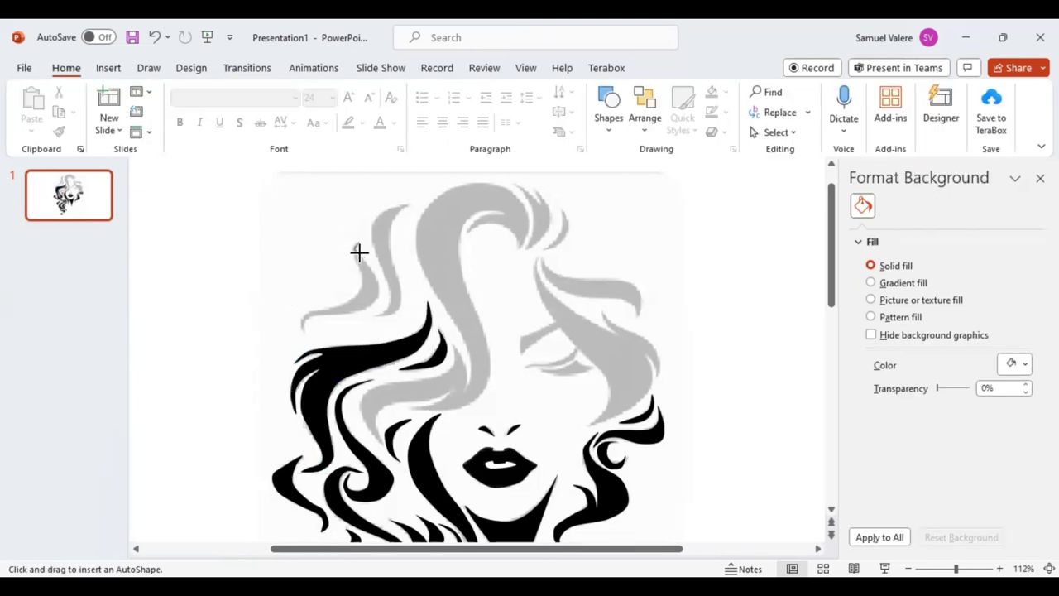
# Complete the upper-left curl outline and fill it black
pyautogui.moveTo(364, 260)
pyautogui.mouseDown()
pyautogui.moveTo(378, 287)
pyautogui.moveTo(371, 303)
pyautogui.moveTo(308, 315)
pyautogui.moveTo(297, 333)
pyautogui.moveTo(303, 309)
pyautogui.moveTo(299, 325)
pyautogui.moveTo(352, 298)
pyautogui.moveTo(359, 238)
pyautogui.mouseUp()
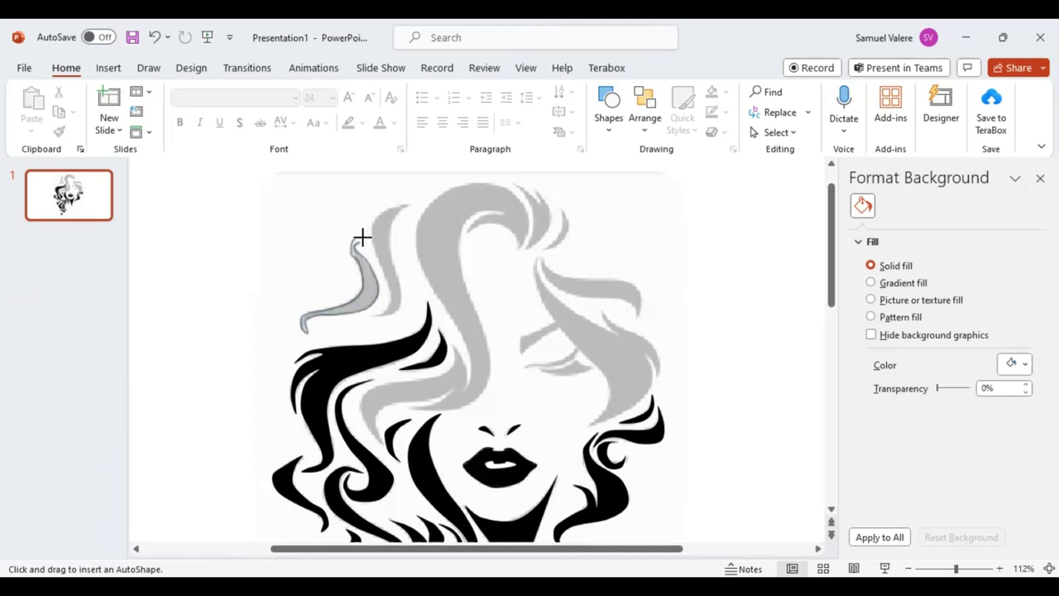
pyautogui.click(362, 240)
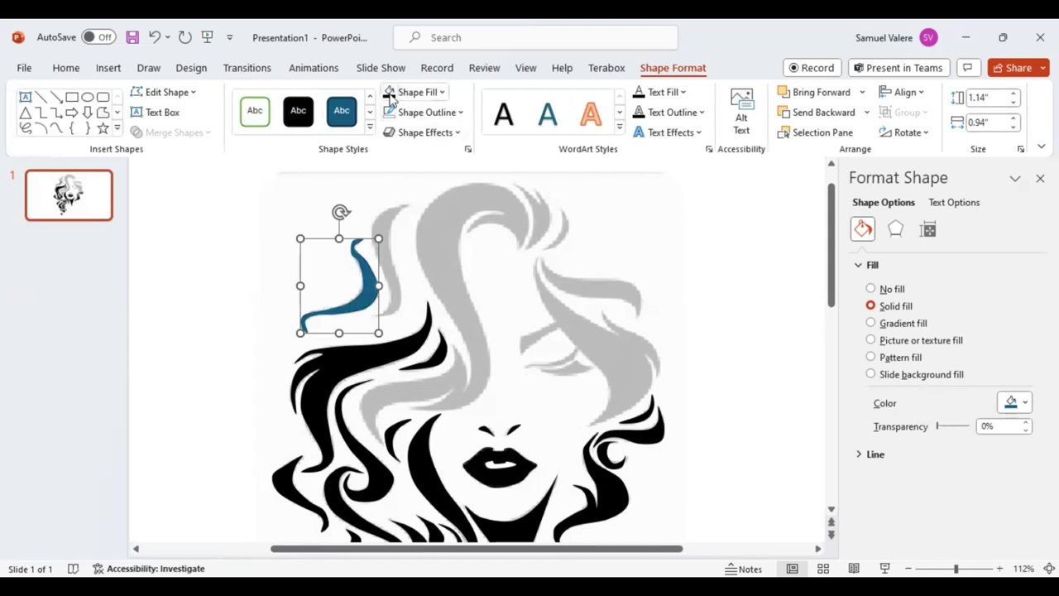
pyautogui.click(389, 92)
pyautogui.click(55, 127)
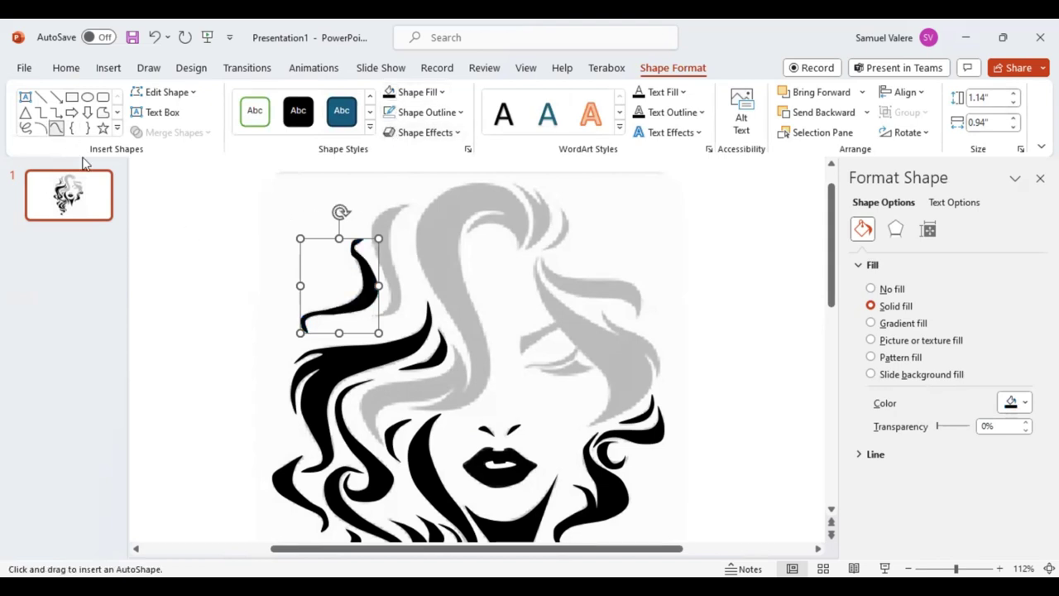
# Trace the narrow strand rising toward the crown and fill it black
pyautogui.click(411, 203)
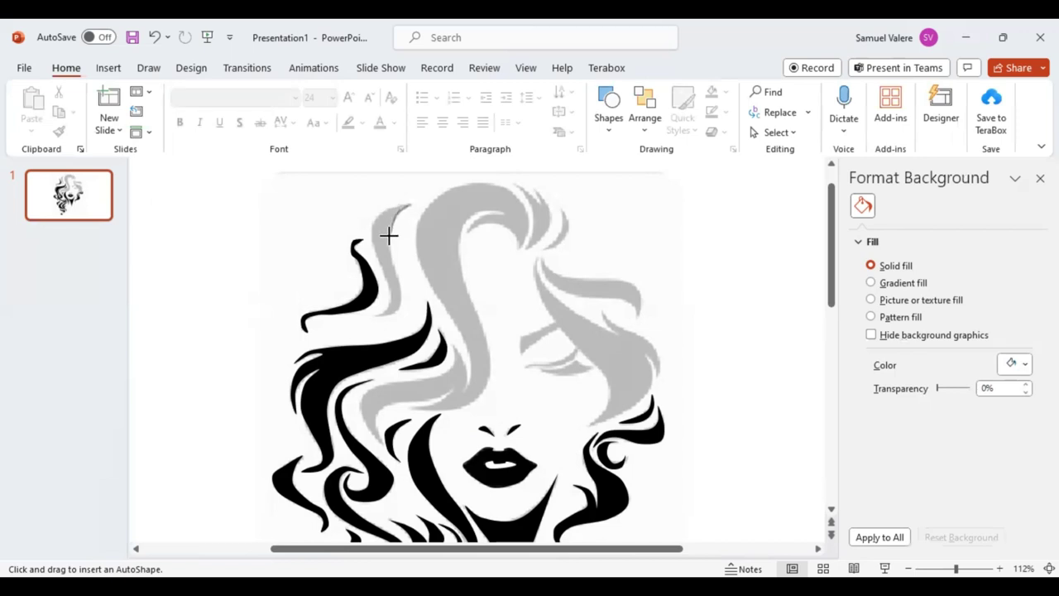
pyautogui.moveTo(389, 236)
pyautogui.mouseDown()
pyautogui.moveTo(397, 310)
pyautogui.moveTo(381, 311)
pyautogui.mouseUp()
pyautogui.moveTo(385, 310)
pyautogui.mouseDown()
pyautogui.moveTo(371, 235)
pyautogui.moveTo(405, 203)
pyautogui.mouseUp()
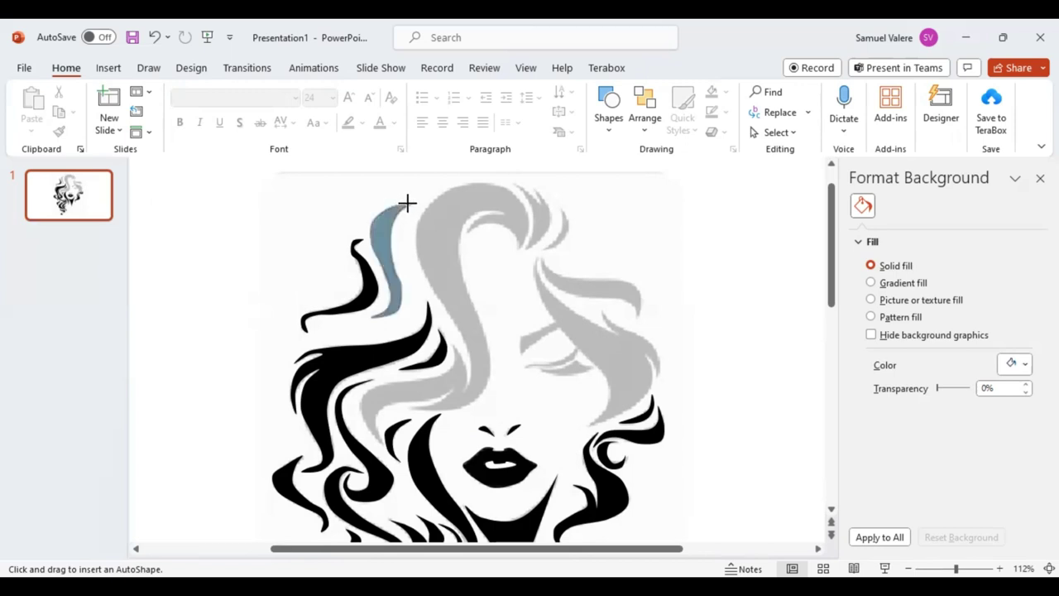
pyautogui.click(407, 202)
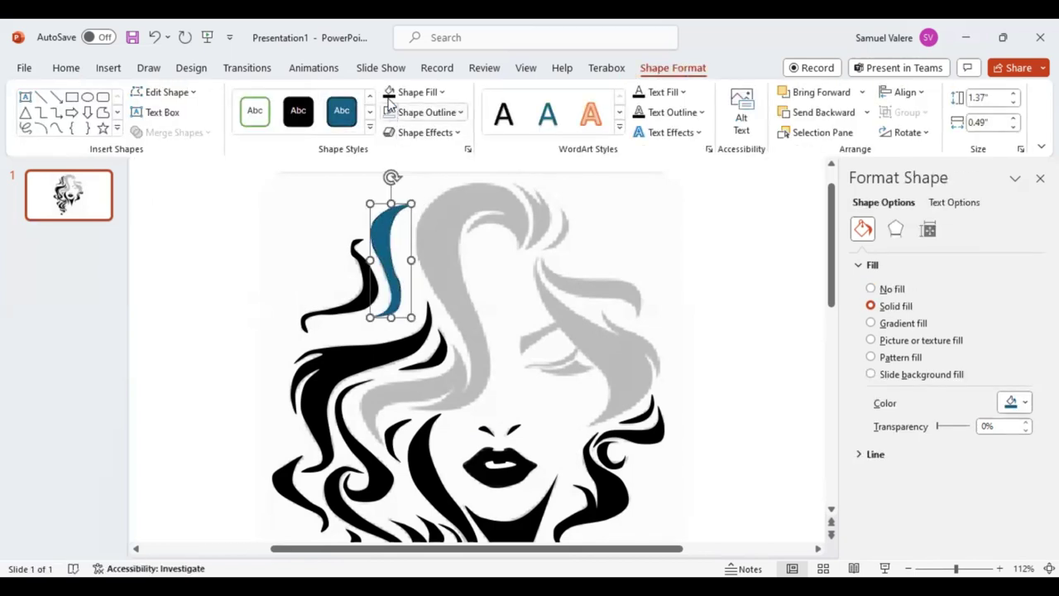
pyautogui.click(389, 93)
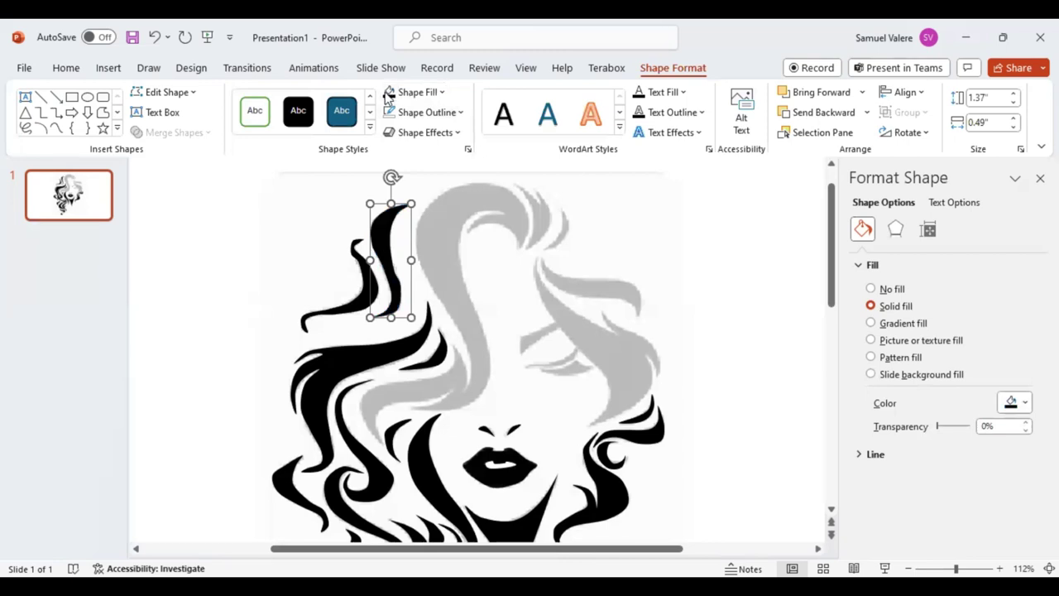
pyautogui.click(57, 129)
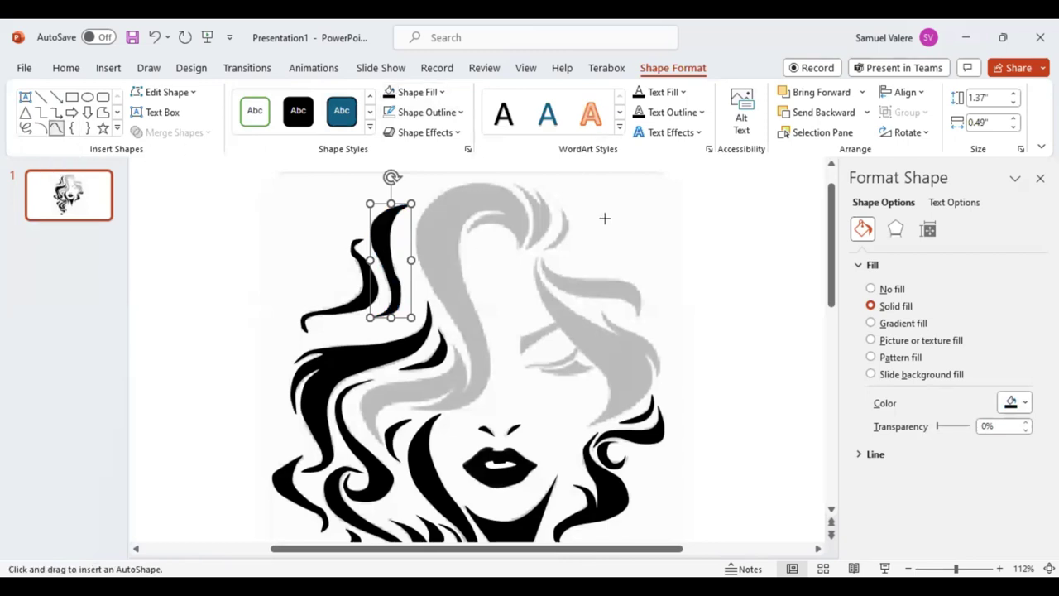
# Trace a small crescent freeform over the hair tip at the right edge of the crown
pyautogui.press('Escape')
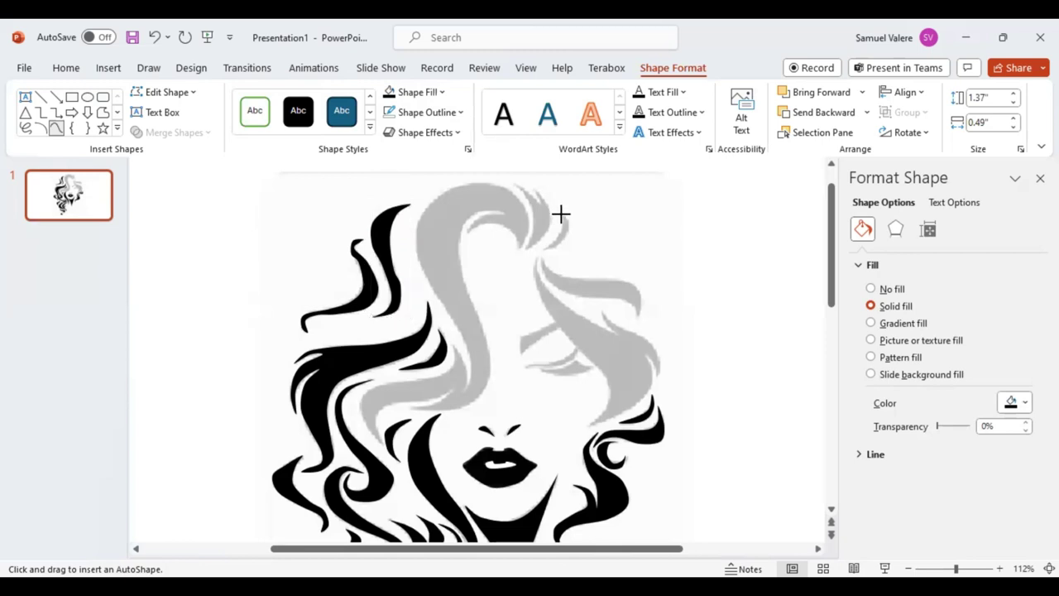
pyautogui.moveTo(562, 225)
pyautogui.mouseDown()
pyautogui.moveTo(540, 247)
pyautogui.moveTo(563, 237)
pyautogui.moveTo(562, 206)
pyautogui.mouseUp()
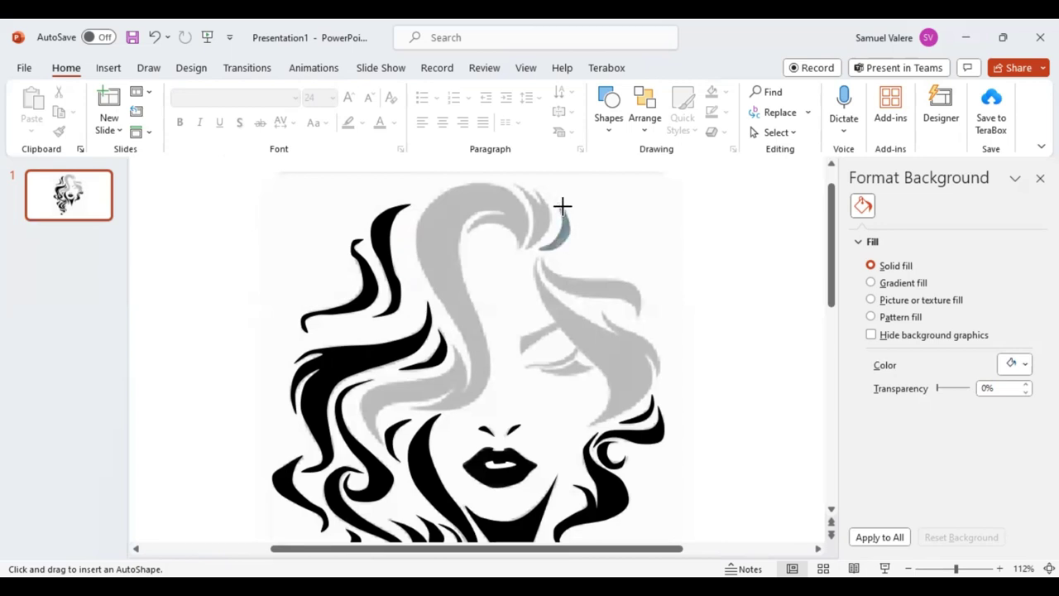
pyautogui.moveTo(562, 206); pyautogui.dragTo(562, 209)
pyautogui.doubleClick(562, 210)
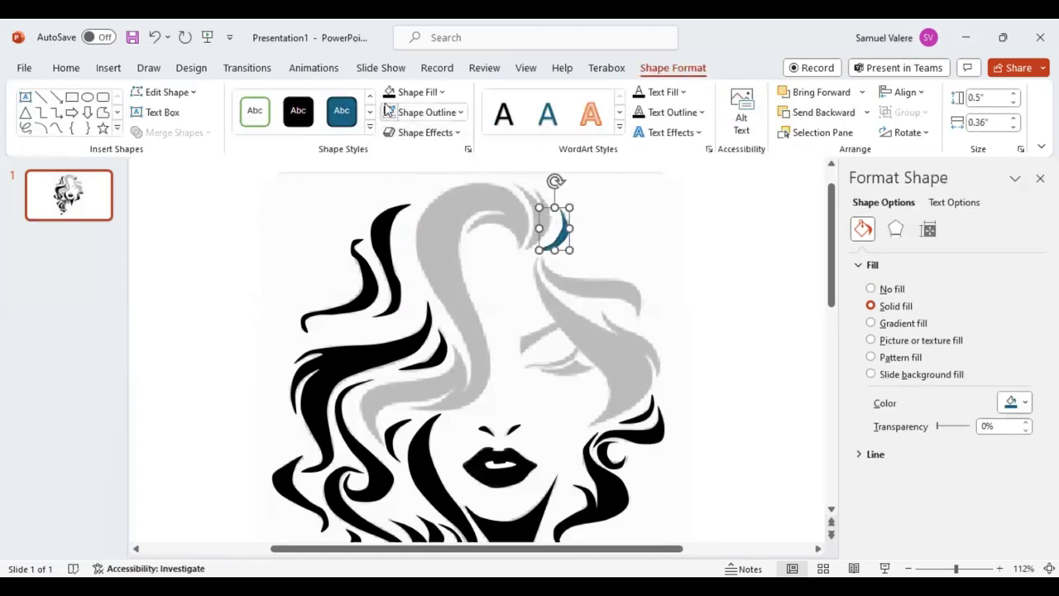
pyautogui.click(56, 129)
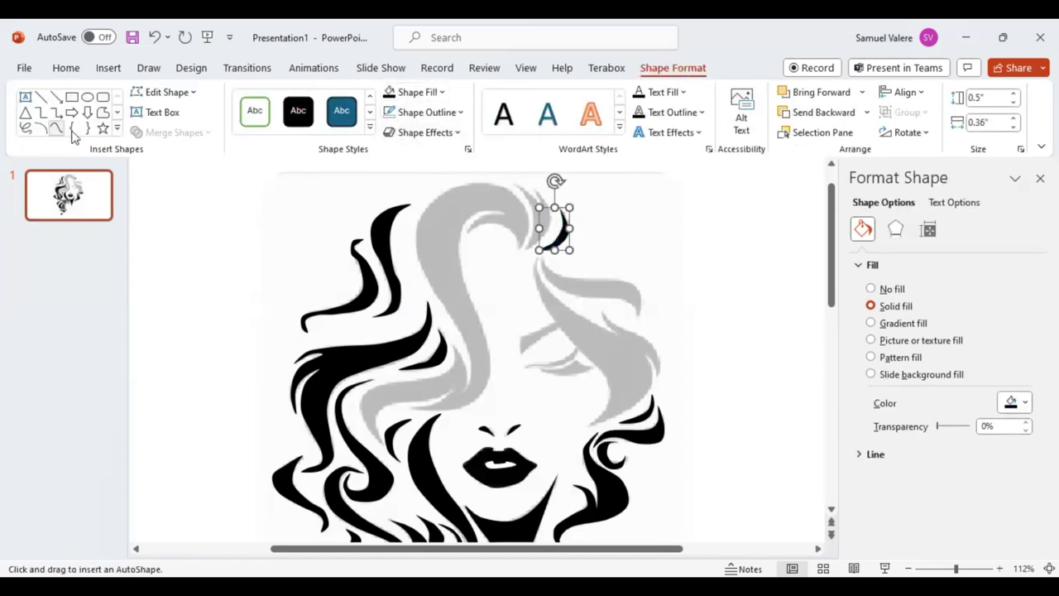
# Trace a closed freeform around the upper-right grey hair strand and fill it black
pyautogui.press('Escape')
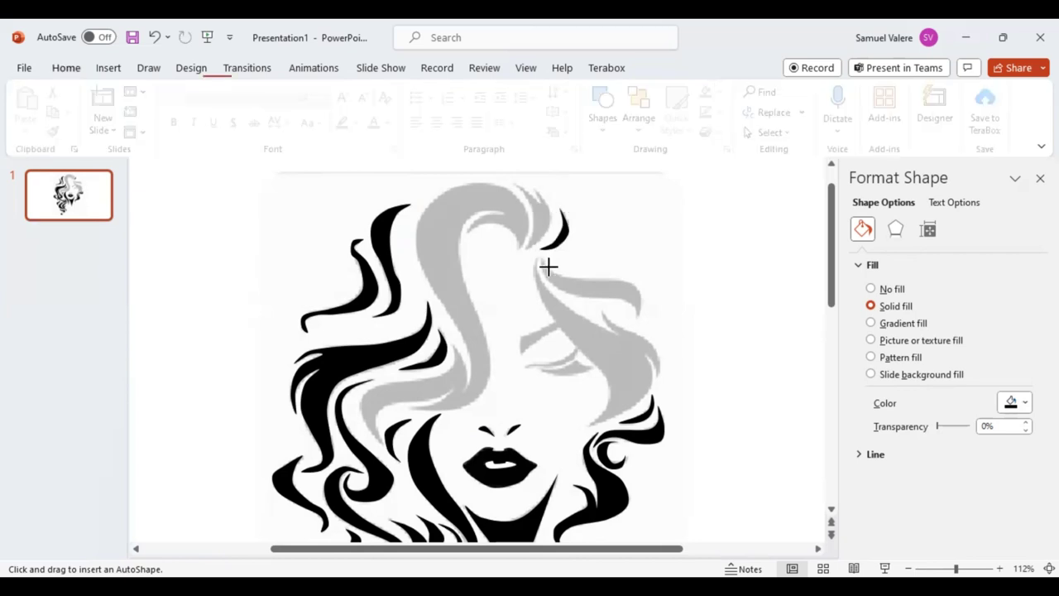
pyautogui.click(563, 276)
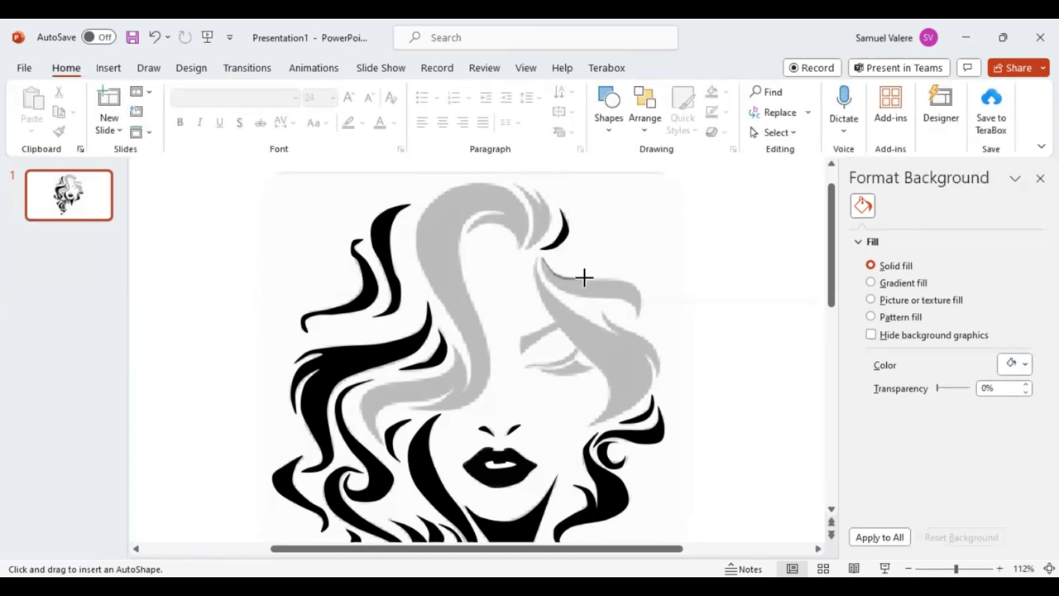
pyautogui.moveTo(589, 277)
pyautogui.mouseDown()
pyautogui.moveTo(642, 291)
pyautogui.moveTo(635, 325)
pyautogui.moveTo(622, 297)
pyautogui.mouseUp()
pyautogui.moveTo(625, 299); pyautogui.dragTo(556, 288)
pyautogui.click(540, 259)
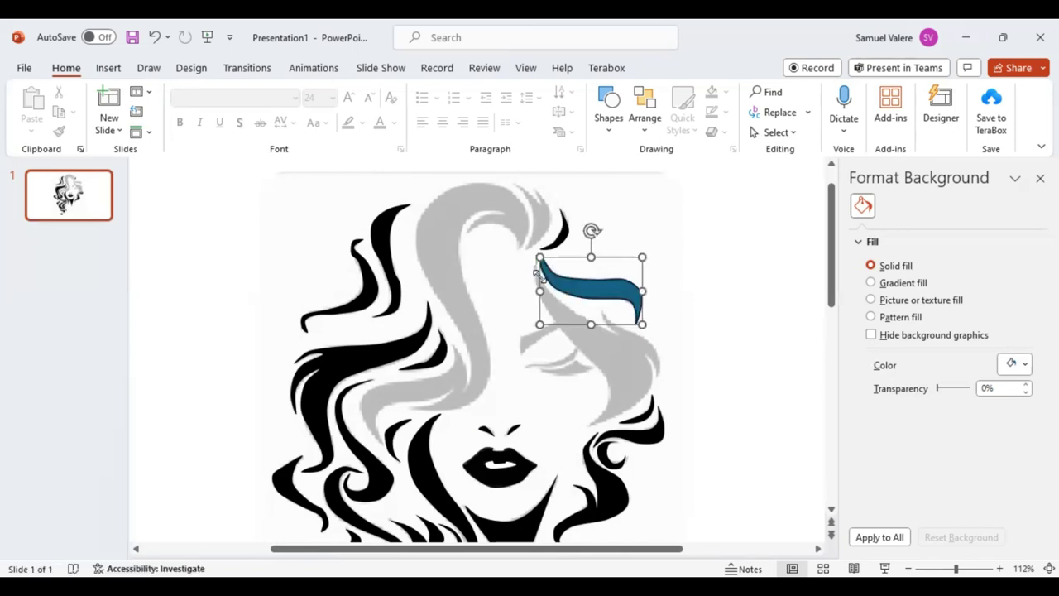
pyautogui.click(392, 96)
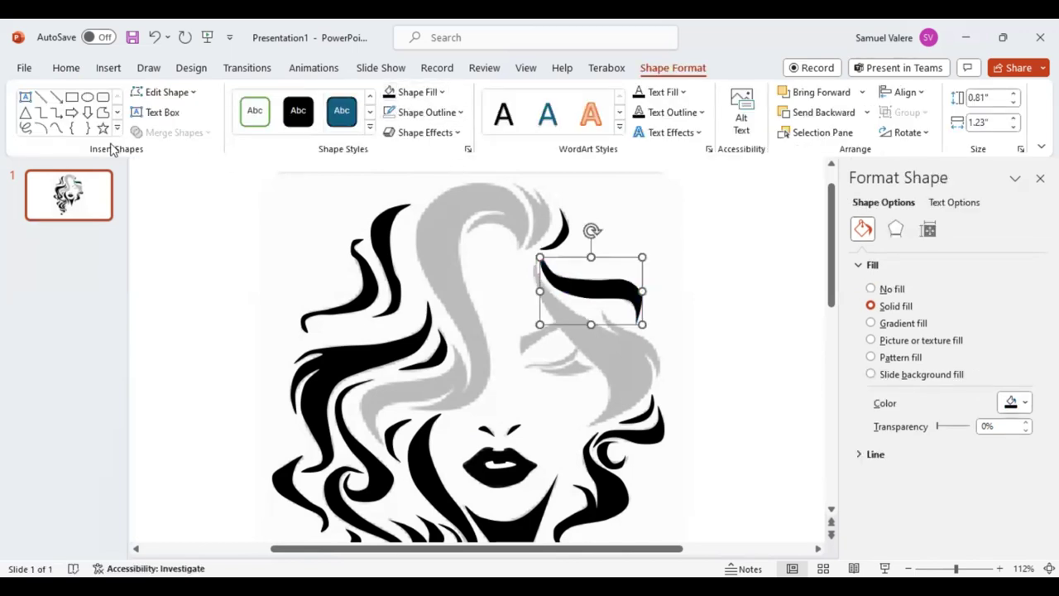
pyautogui.click(55, 128)
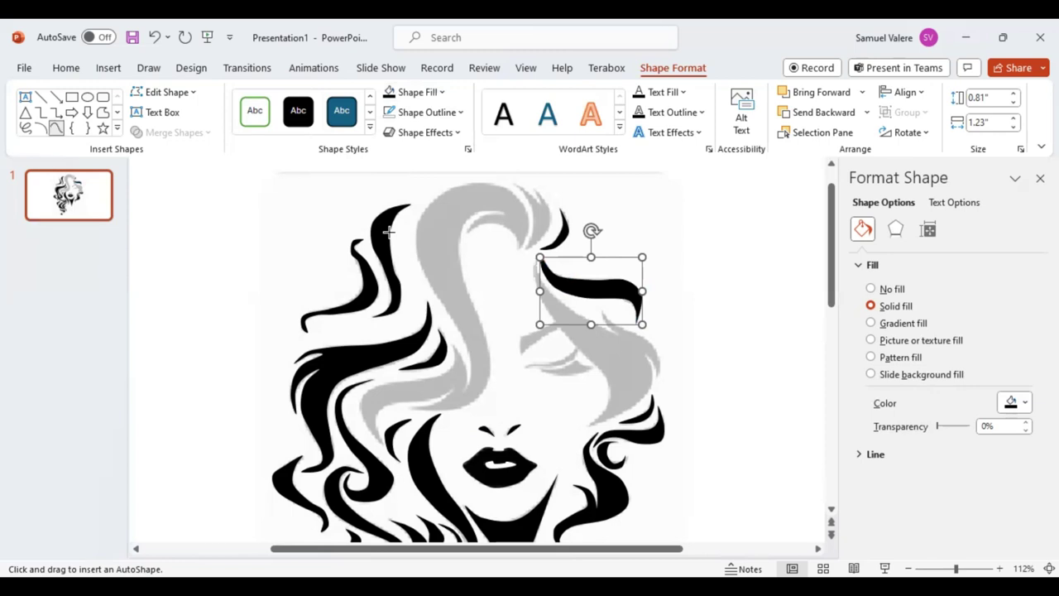
pyautogui.click(513, 182)
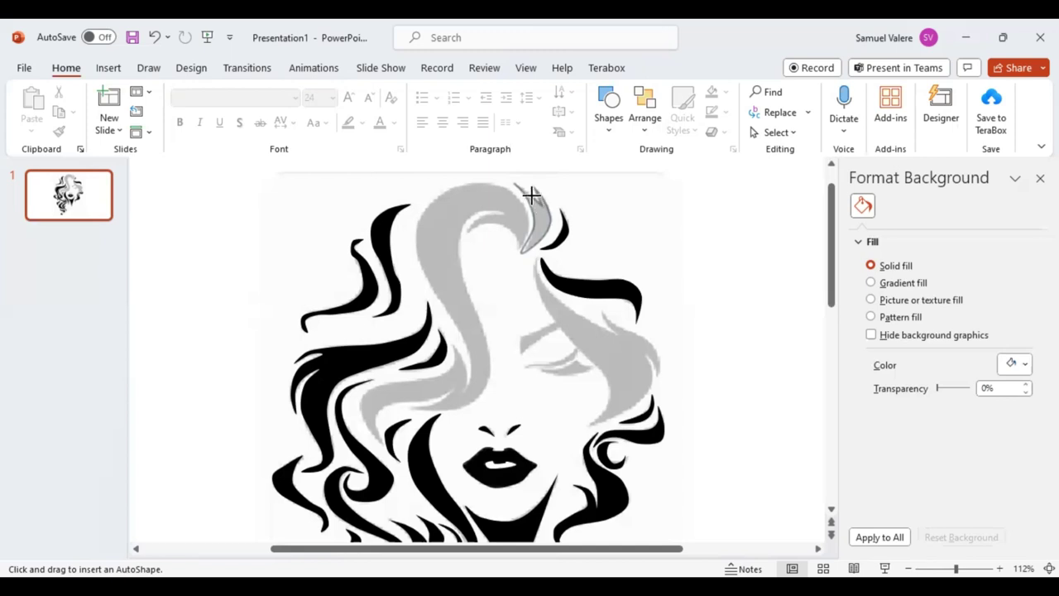
# Close the crown hair strand outline and give it a solid black fill
pyautogui.click(516, 182)
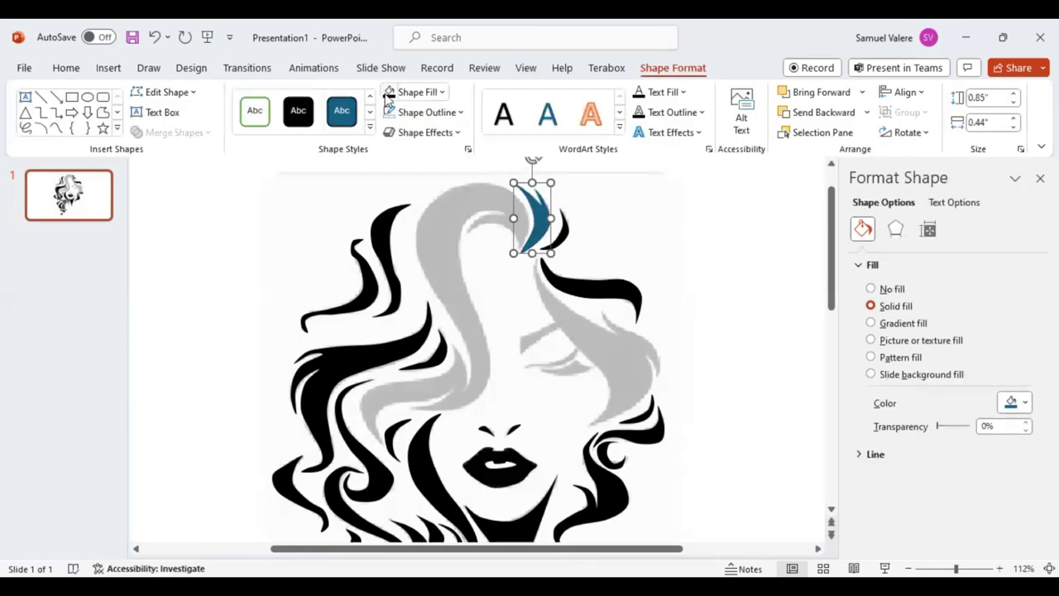
pyautogui.click(388, 95)
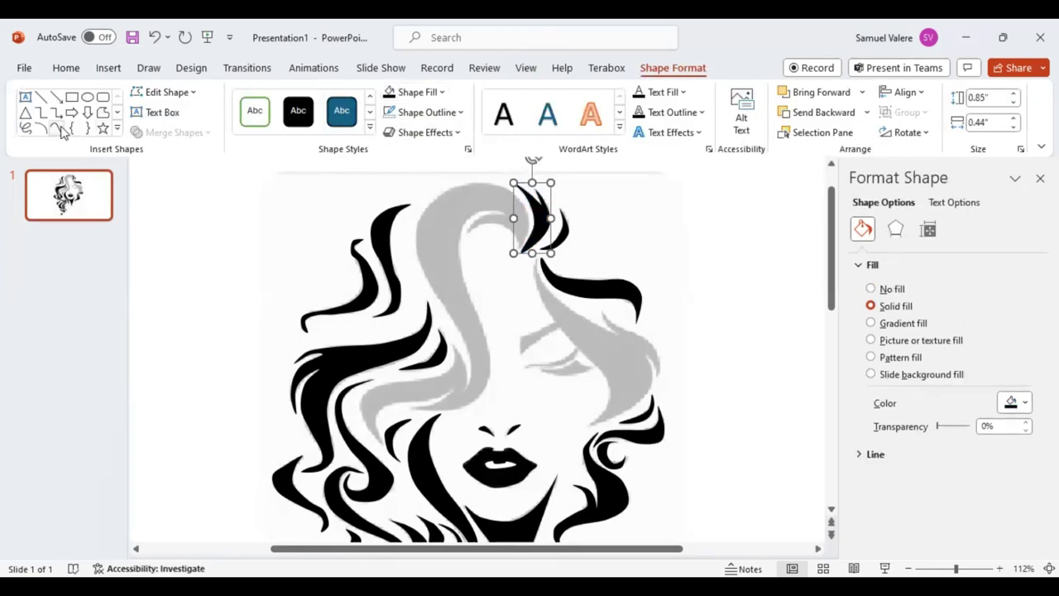
pyautogui.click(57, 129)
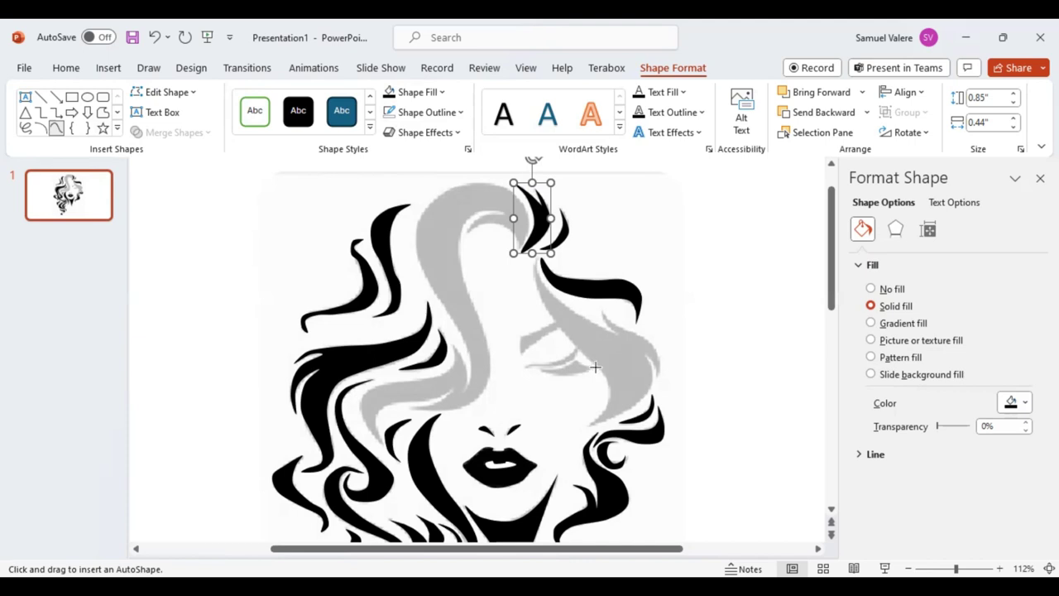
pyautogui.click(592, 367)
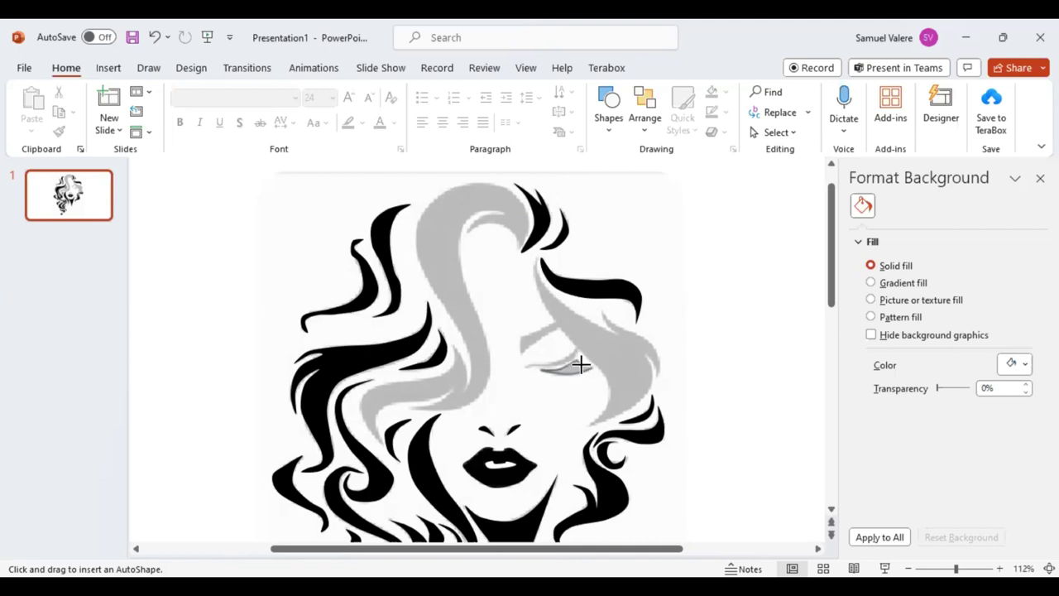
# Trace the closed eye outline as a freeform and fill it black
pyautogui.click(588, 366)
pyautogui.doubleClick(590, 365)
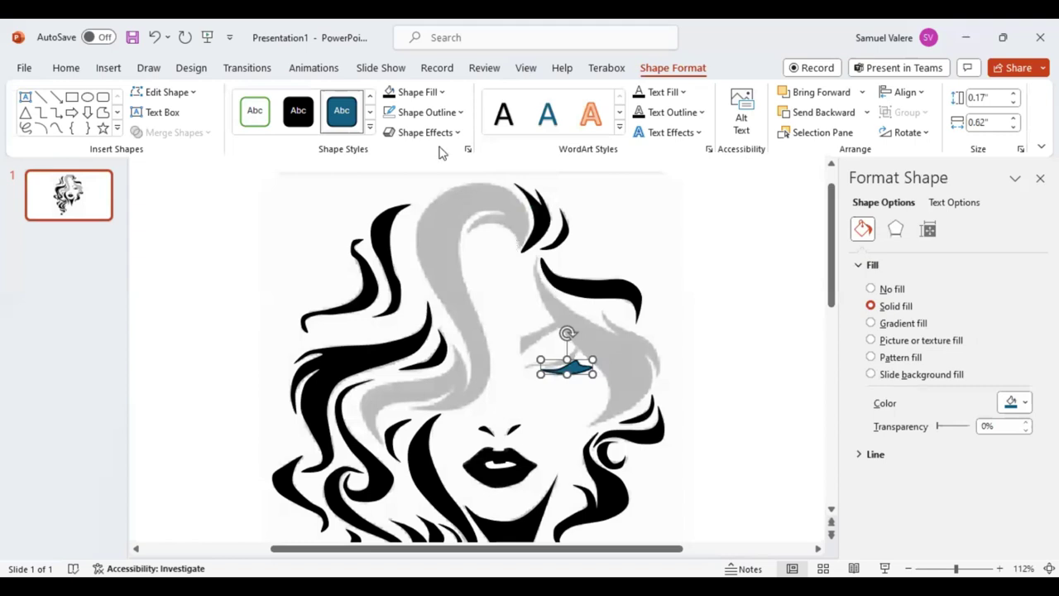
pyautogui.click(389, 92)
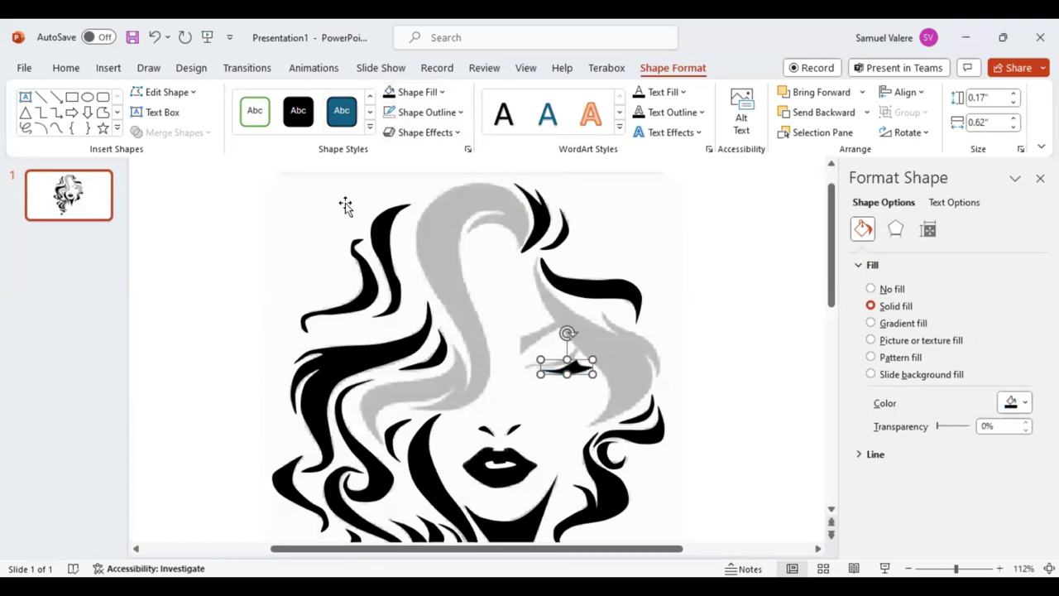
# Draw the lash curve over the closed eye and fill it black
pyautogui.click(55, 128)
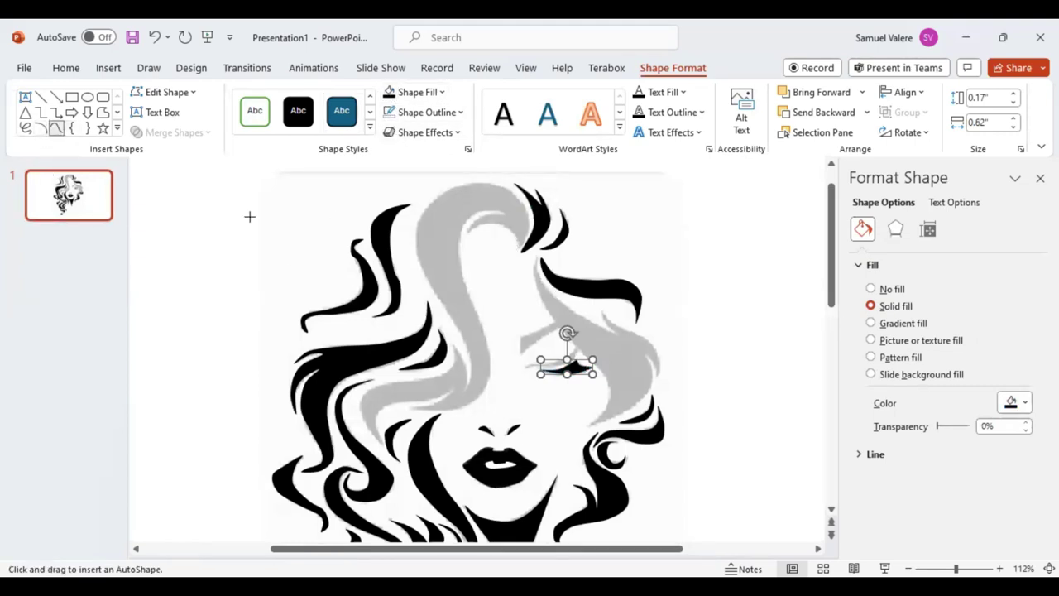
pyautogui.click(524, 366)
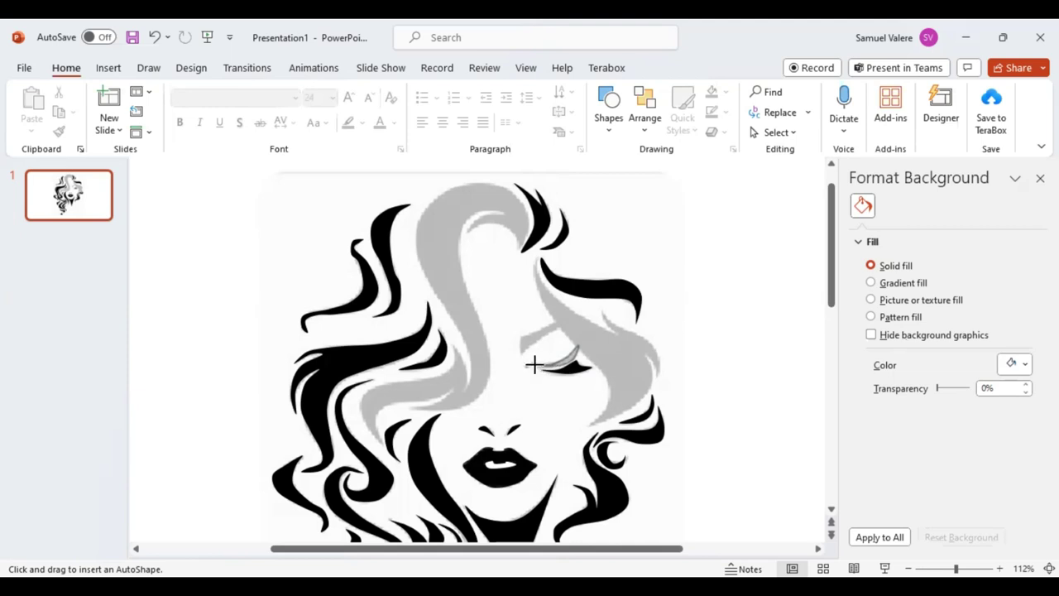
pyautogui.moveTo(534, 364); pyautogui.dragTo(524, 366)
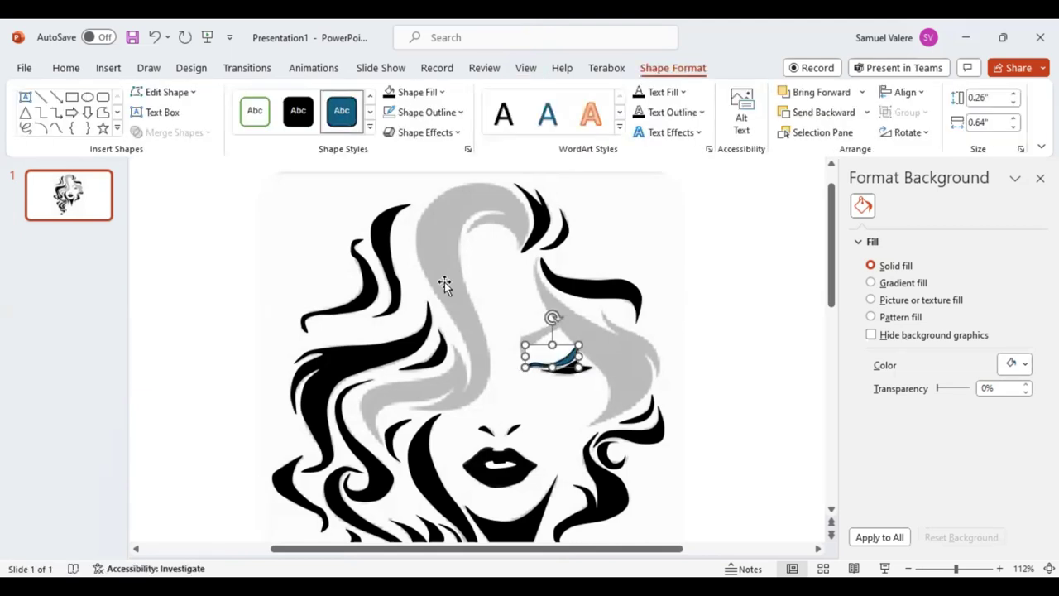
pyautogui.click(389, 93)
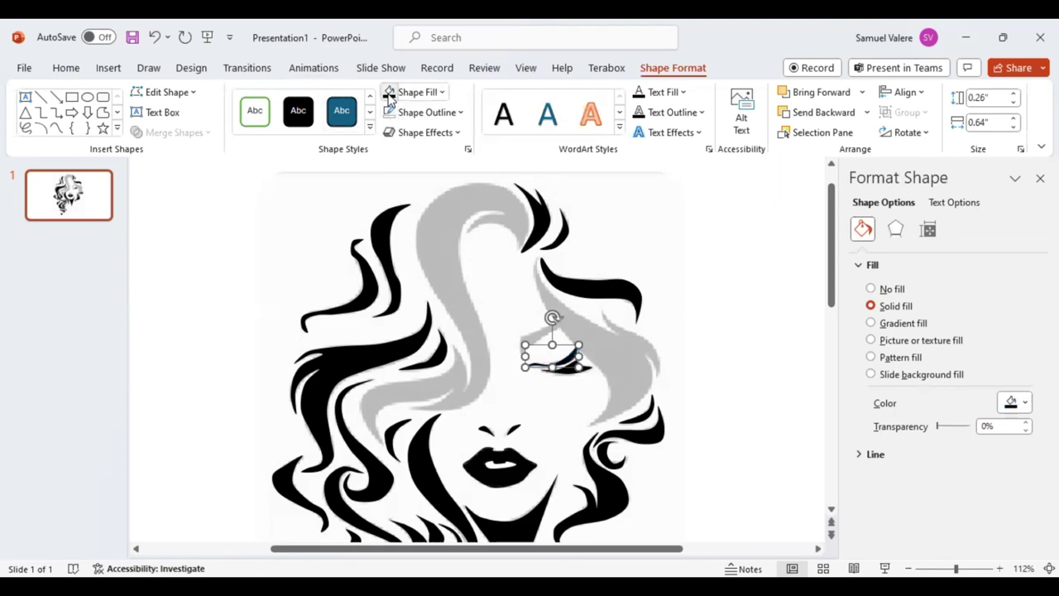
pyautogui.click(55, 128)
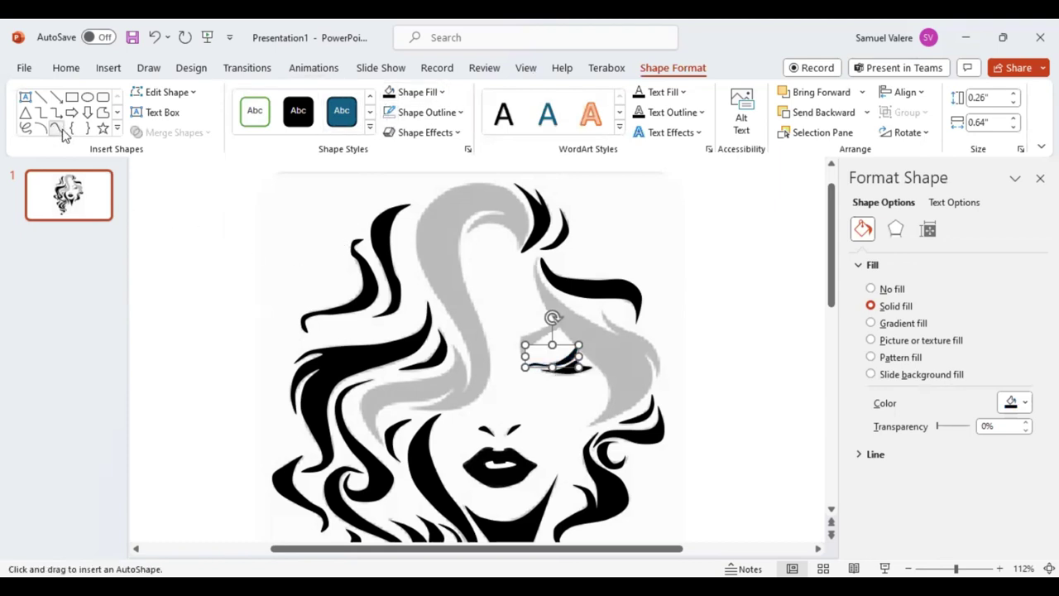
pyautogui.click(537, 257)
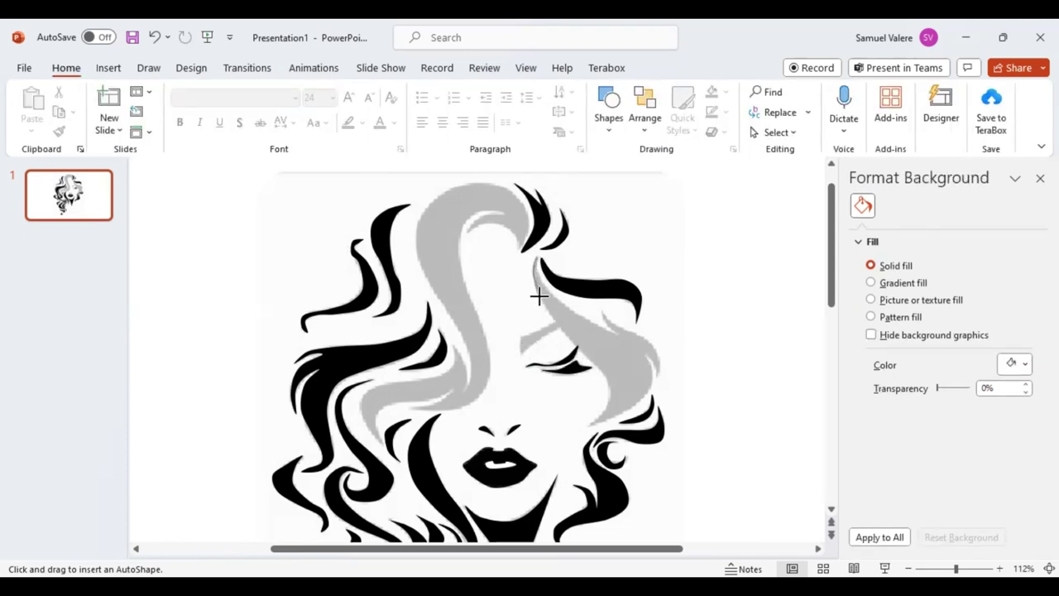
# Outline the grey hair strand over the right side of the face and fill it black
pyautogui.click(519, 336)
pyautogui.click(520, 354)
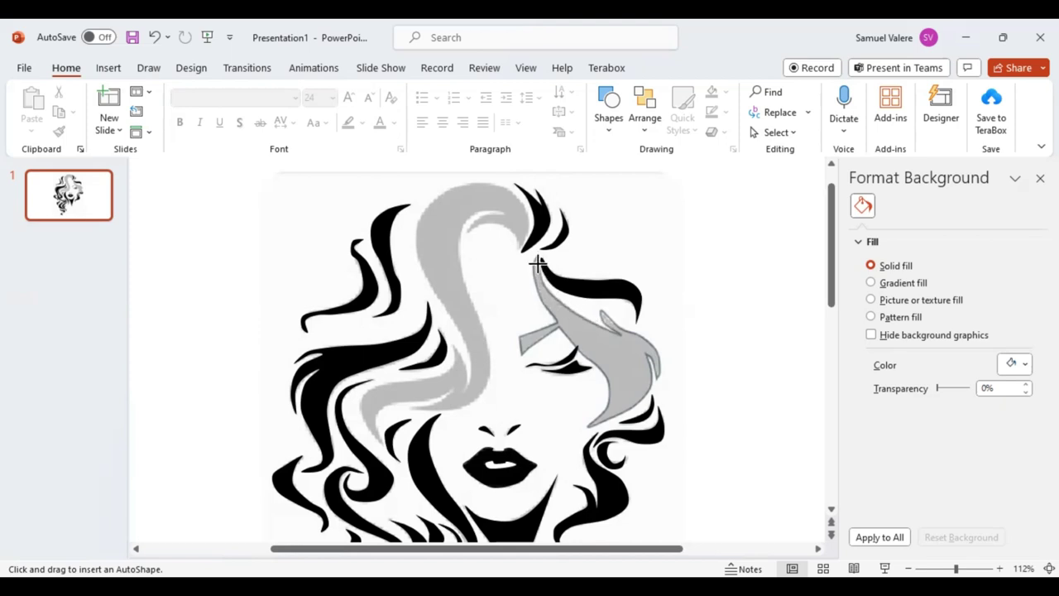
pyautogui.click(538, 260)
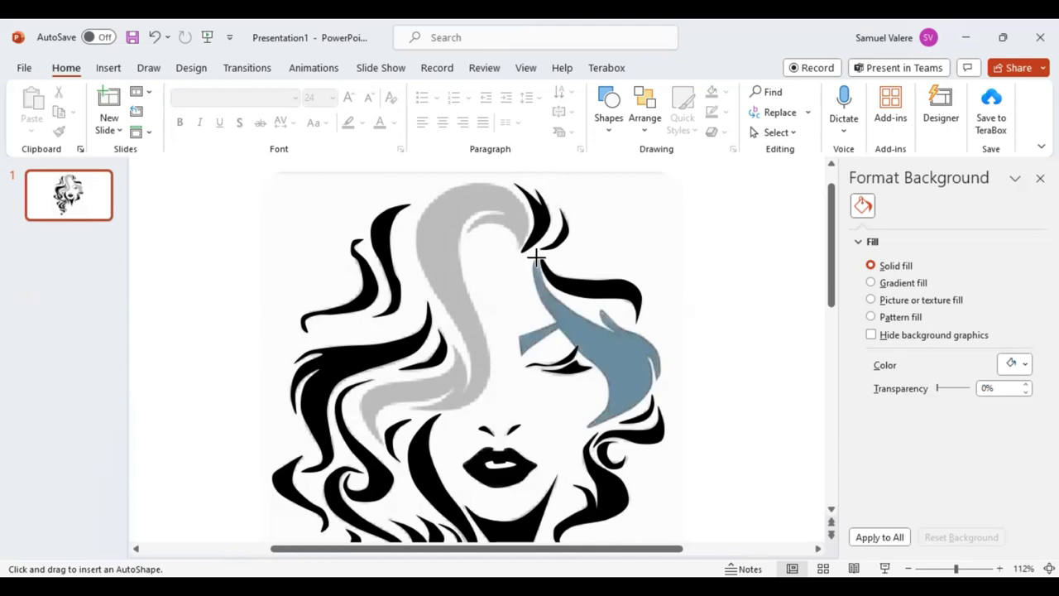
pyautogui.click(536, 259)
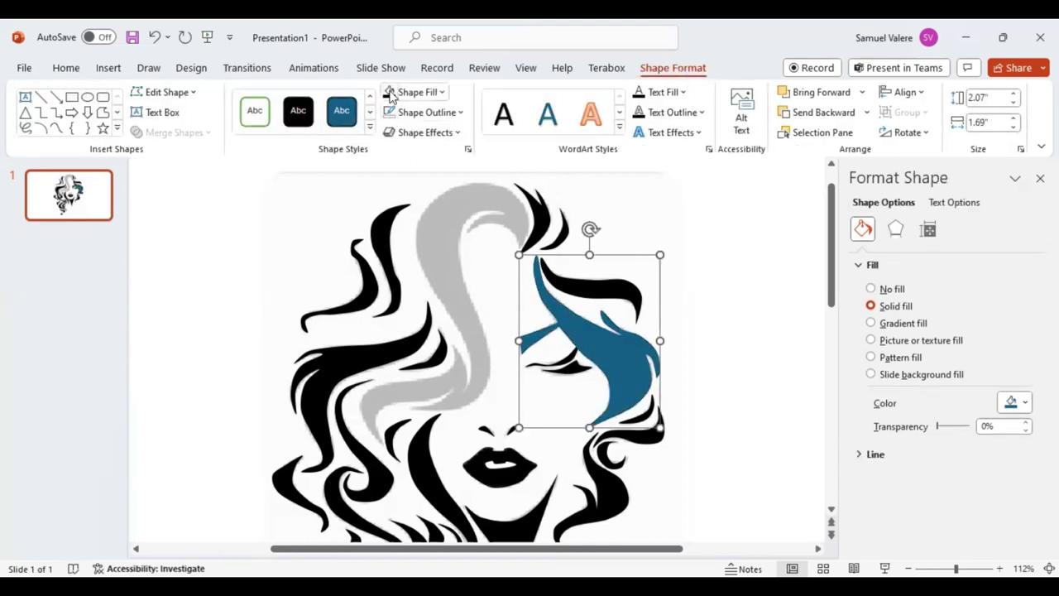
pyautogui.click(390, 93)
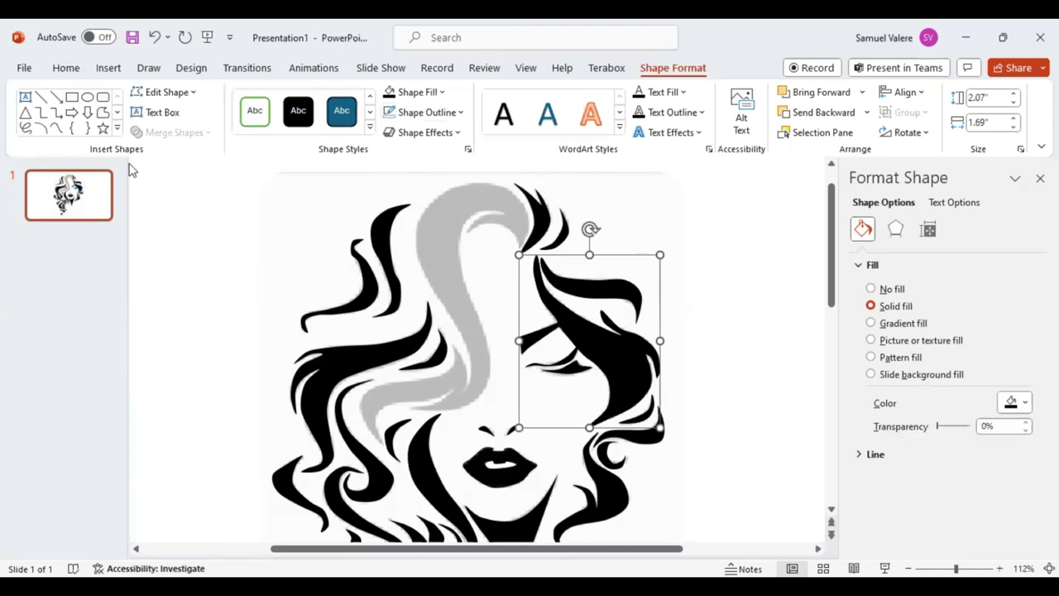
pyautogui.click(56, 128)
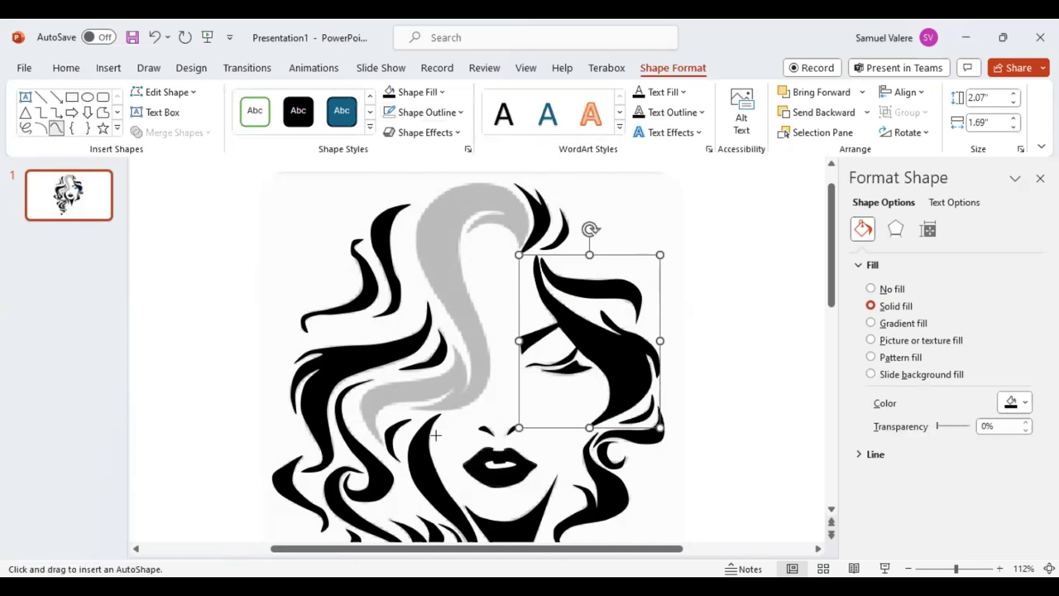
pyautogui.click(384, 443)
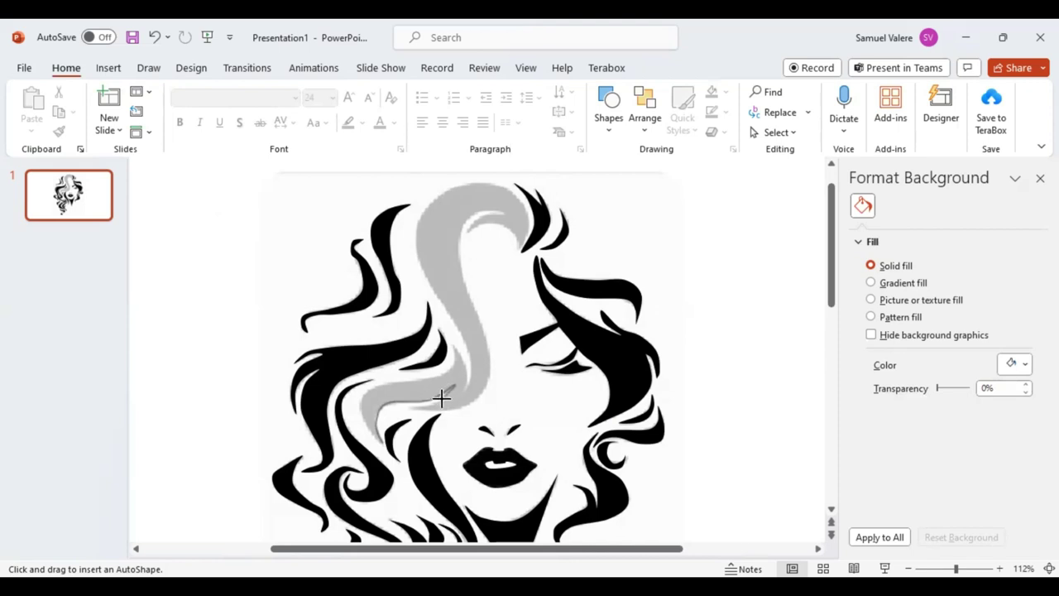
# Trace around the central S-shaped strand's edges, finish the shape and fill it black
pyautogui.moveTo(441, 398); pyautogui.dragTo(406, 405)
pyautogui.moveTo(404, 405)
pyautogui.mouseDown()
pyautogui.moveTo(449, 407)
pyautogui.moveTo(487, 387)
pyautogui.moveTo(489, 351)
pyautogui.moveTo(470, 295)
pyautogui.mouseUp()
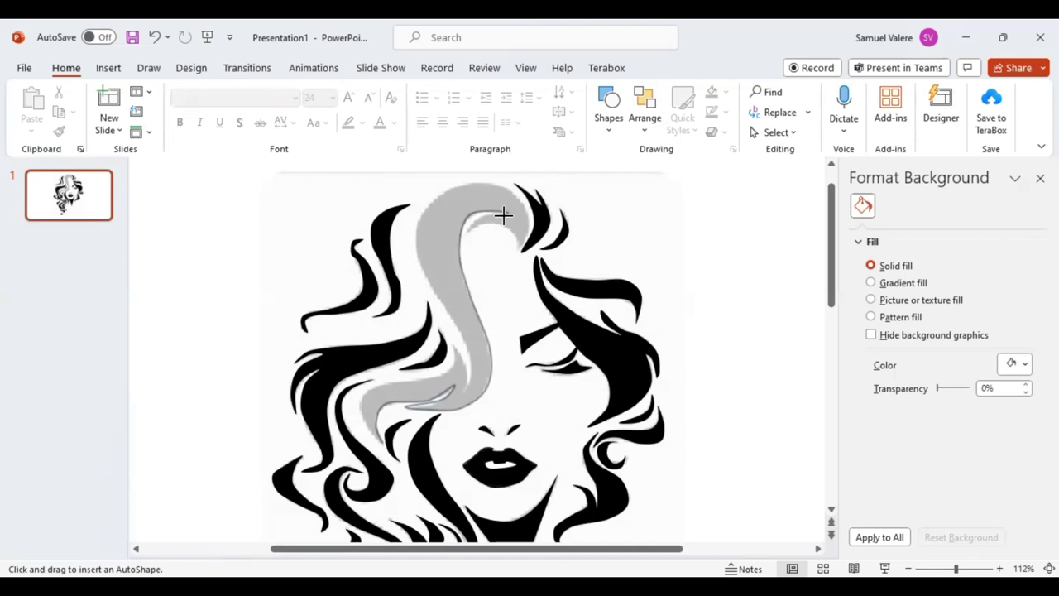
pyautogui.moveTo(495, 214)
pyautogui.mouseDown()
pyautogui.moveTo(463, 233)
pyautogui.moveTo(489, 221)
pyautogui.moveTo(520, 241)
pyautogui.moveTo(521, 190)
pyautogui.moveTo(489, 180)
pyautogui.moveTo(435, 194)
pyautogui.moveTo(419, 225)
pyautogui.mouseUp()
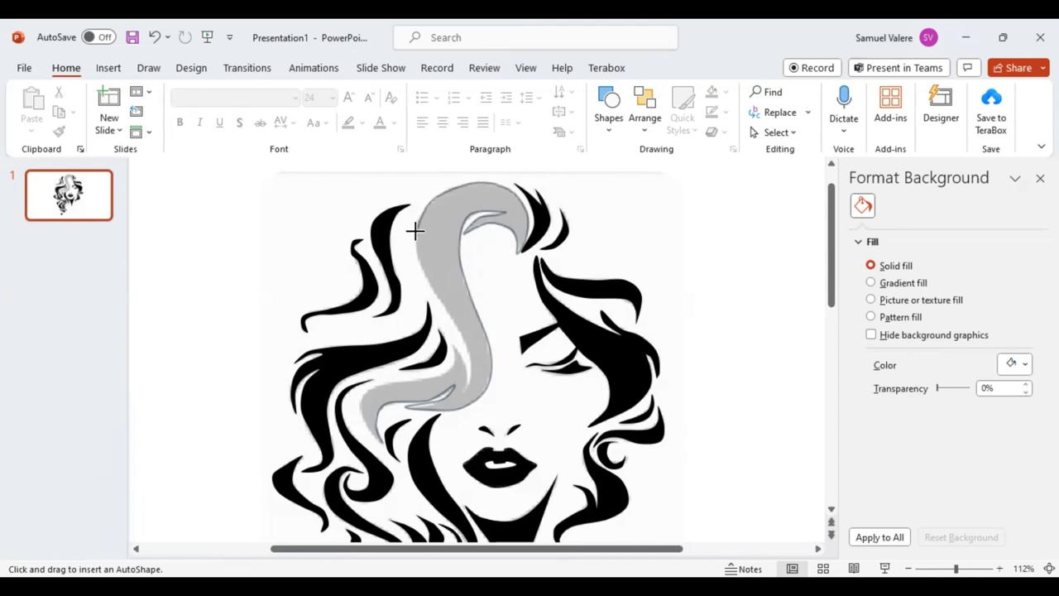
pyautogui.moveTo(415, 231)
pyautogui.mouseDown()
pyautogui.moveTo(432, 291)
pyautogui.moveTo(468, 350)
pyautogui.moveTo(464, 390)
pyautogui.moveTo(455, 345)
pyautogui.mouseUp()
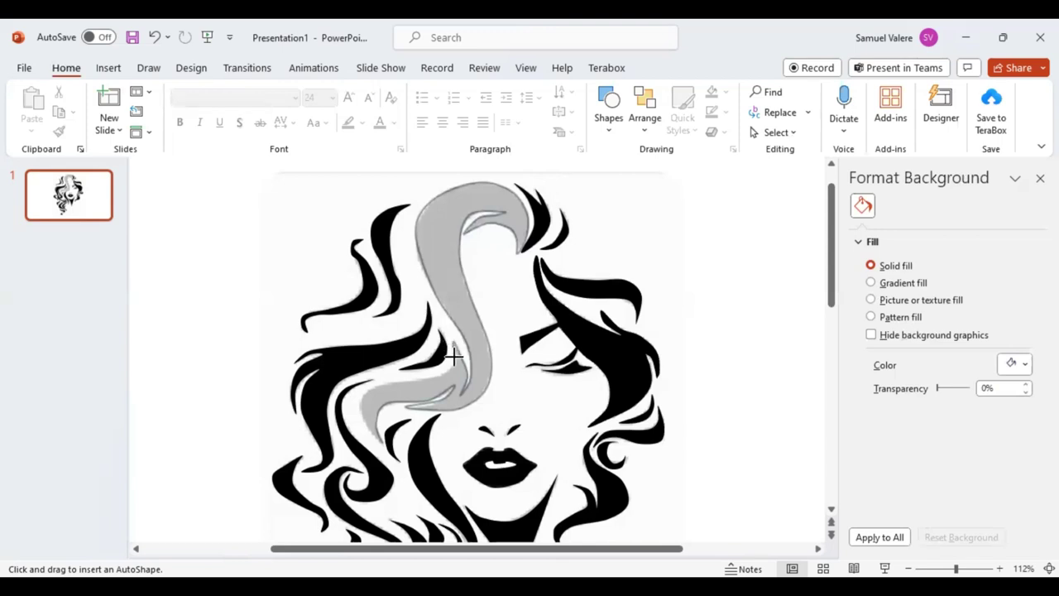
pyautogui.moveTo(453, 365)
pyautogui.mouseDown()
pyautogui.moveTo(364, 391)
pyautogui.moveTo(380, 444)
pyautogui.mouseUp()
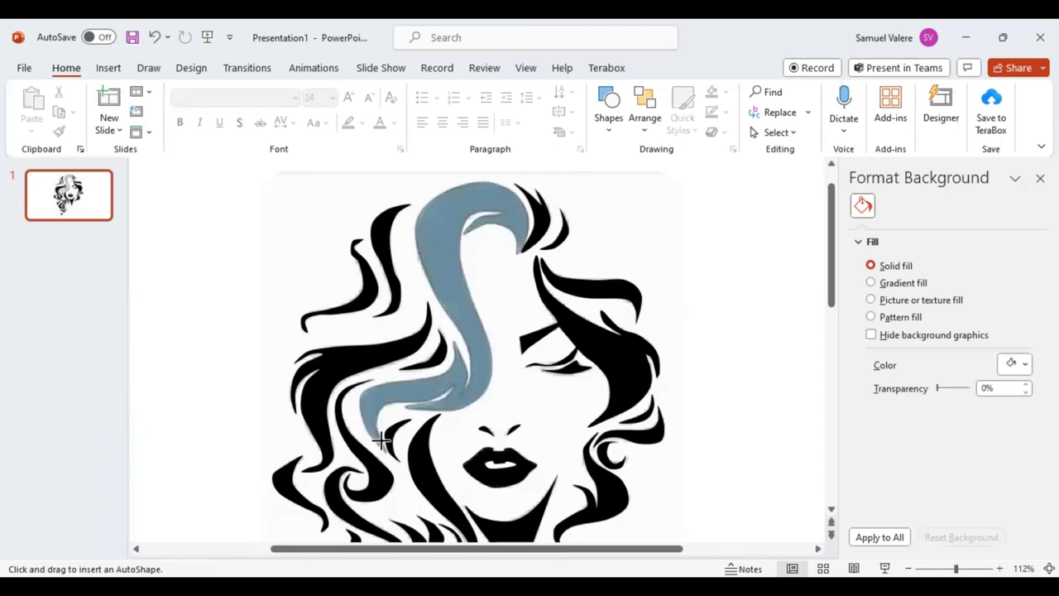
pyautogui.doubleClick(381, 439)
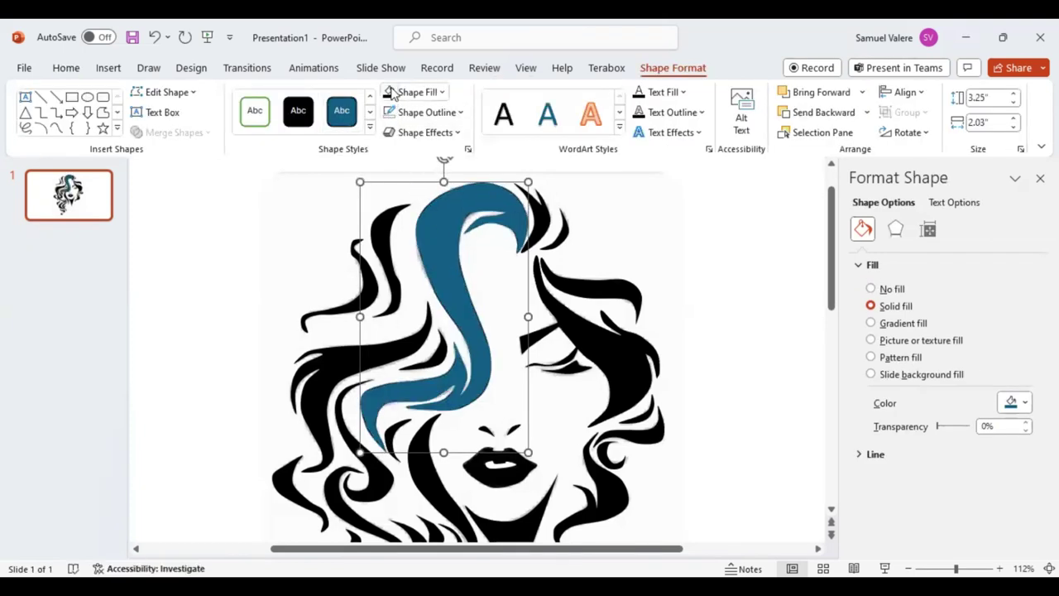
pyautogui.click(390, 92)
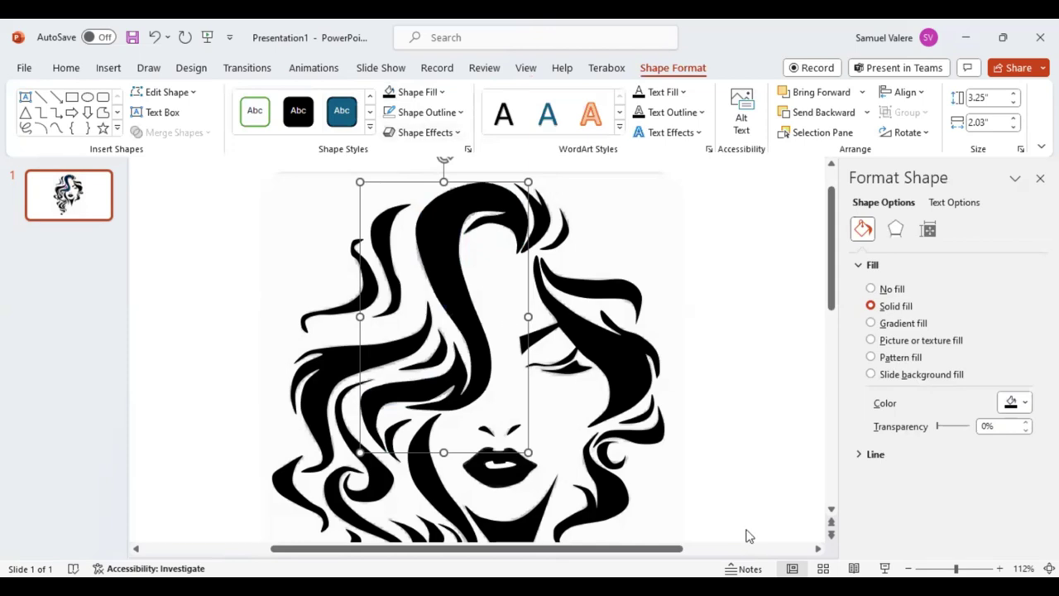
# Move the reference picture aside and set its transparency back to 0%
pyautogui.click(942, 564)
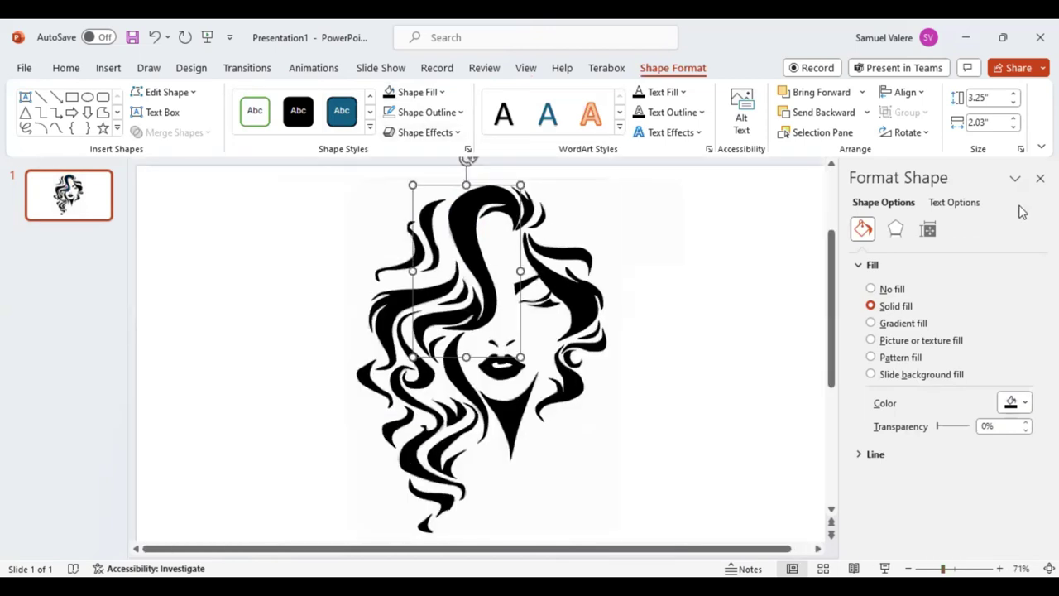
pyautogui.click(620, 489)
pyautogui.moveTo(621, 489); pyautogui.dragTo(722, 471)
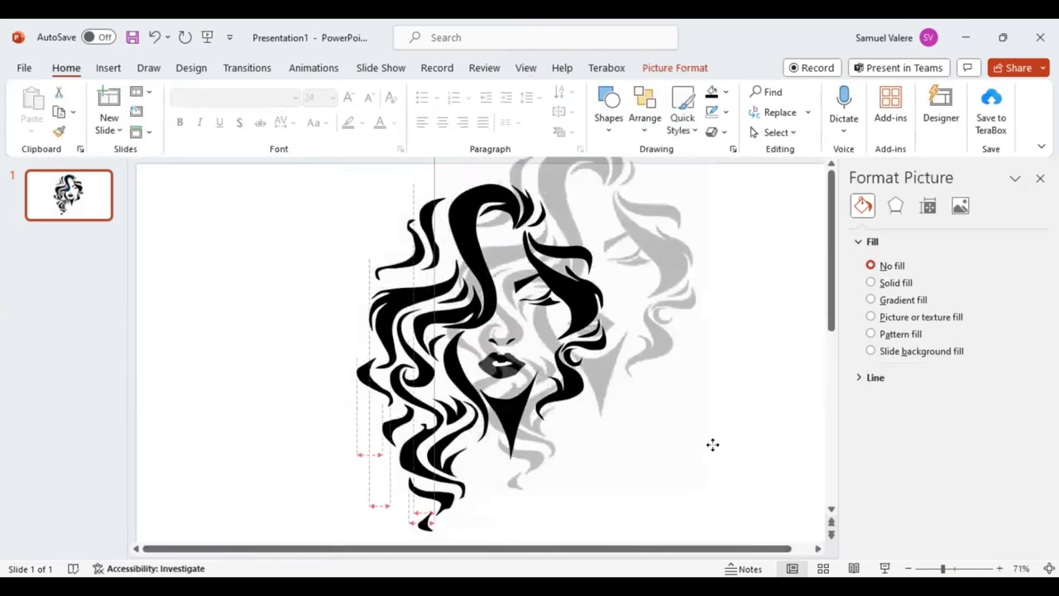
pyautogui.click(960, 207)
pyautogui.moveTo(959, 332); pyautogui.dragTo(901, 355)
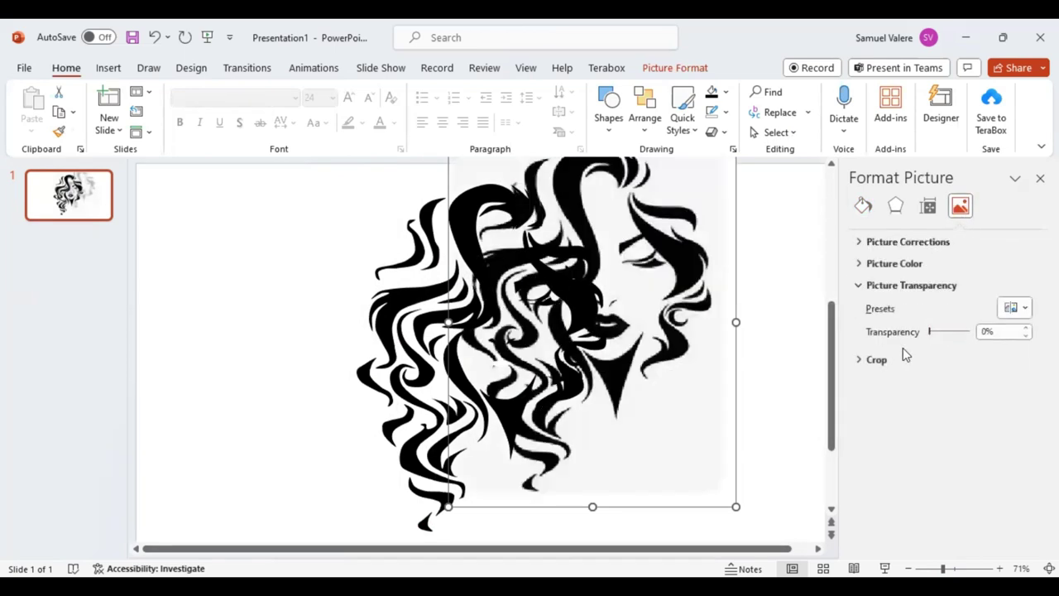
# Shrink the reference picture to a thumbnail in the slide's top-right corner
pyautogui.click(935, 567)
pyautogui.moveTo(449, 196)
pyautogui.mouseDown()
pyautogui.moveTo(576, 379)
pyautogui.moveTo(586, 372)
pyautogui.mouseUp()
pyautogui.moveTo(591, 456)
pyautogui.mouseDown()
pyautogui.moveTo(627, 354)
pyautogui.moveTo(717, 231)
pyautogui.mouseUp()
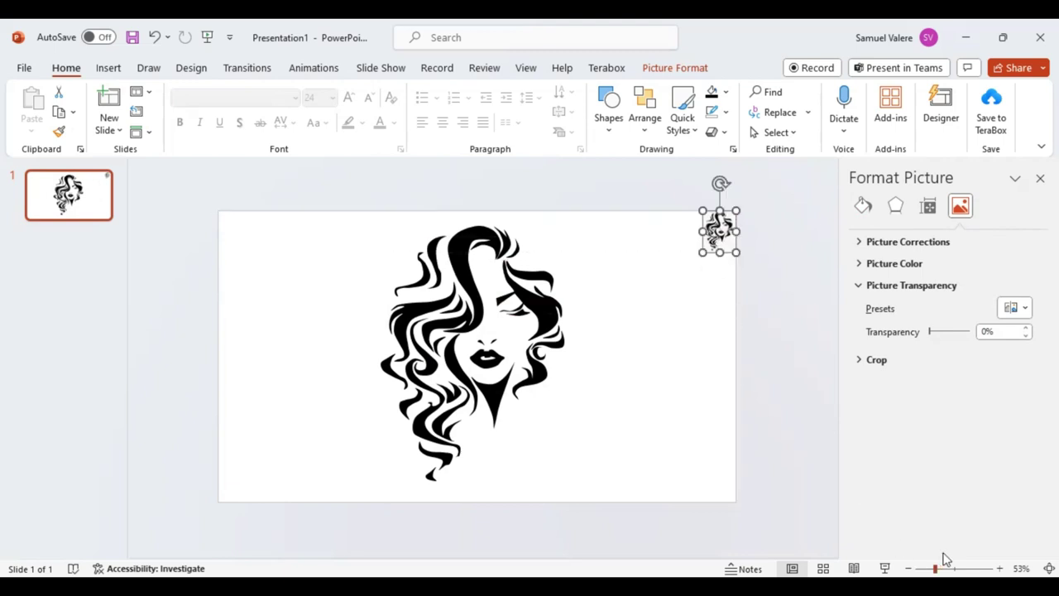